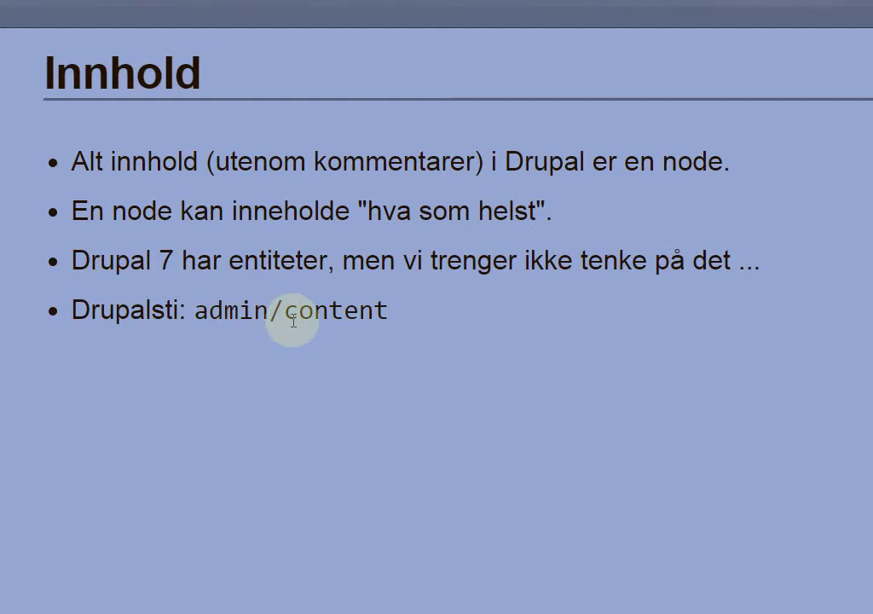
# Leave the full-screen view of the 'IBE101 - mer om Drupal' lecture slides.
pyautogui.press('F11')
# In a new tab, load the Drupal site at home.himolde.no/~ibe-101/drupal-7.34.
pyautogui.hotkey('ctrl', 't')
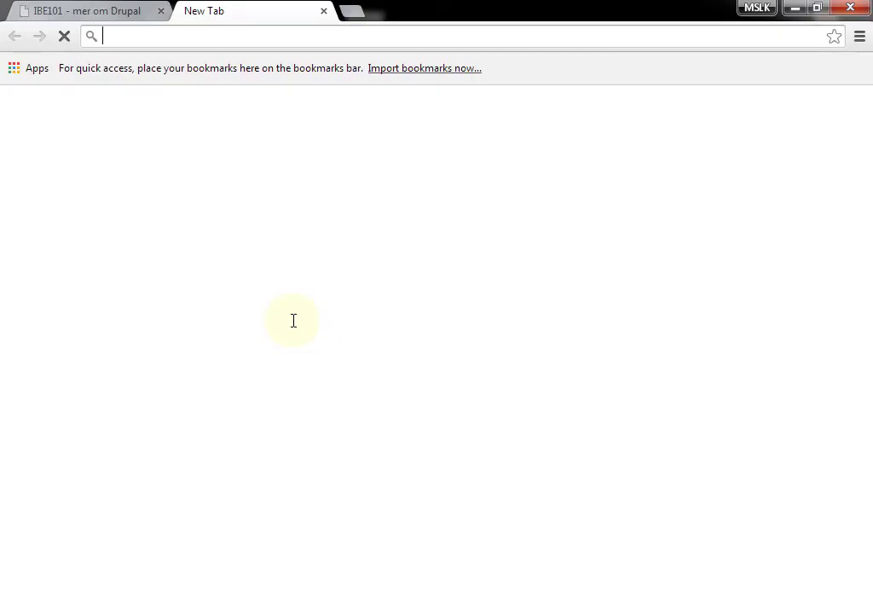
pyautogui.write('hom')
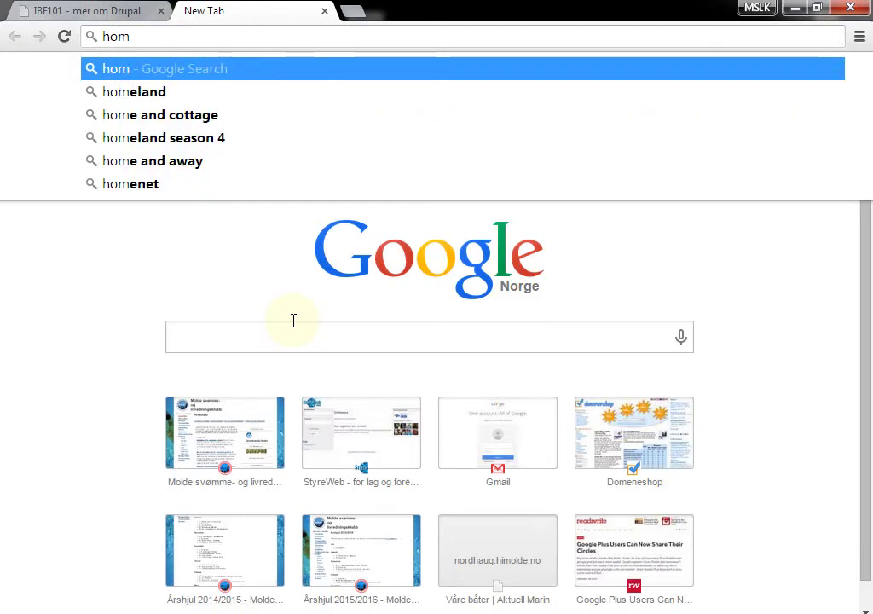
pyautogui.write('e.himodlel')
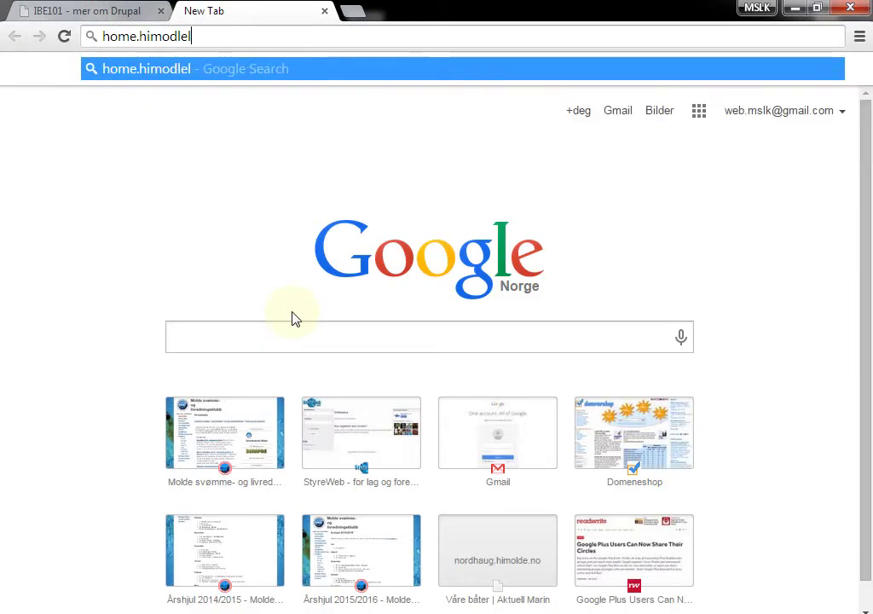
pyautogui.press('BackSpace')
pyautogui.press('BackSpace')
pyautogui.press('BackSpace')
pyautogui.press('BackSpace')
pyautogui.write('ld')
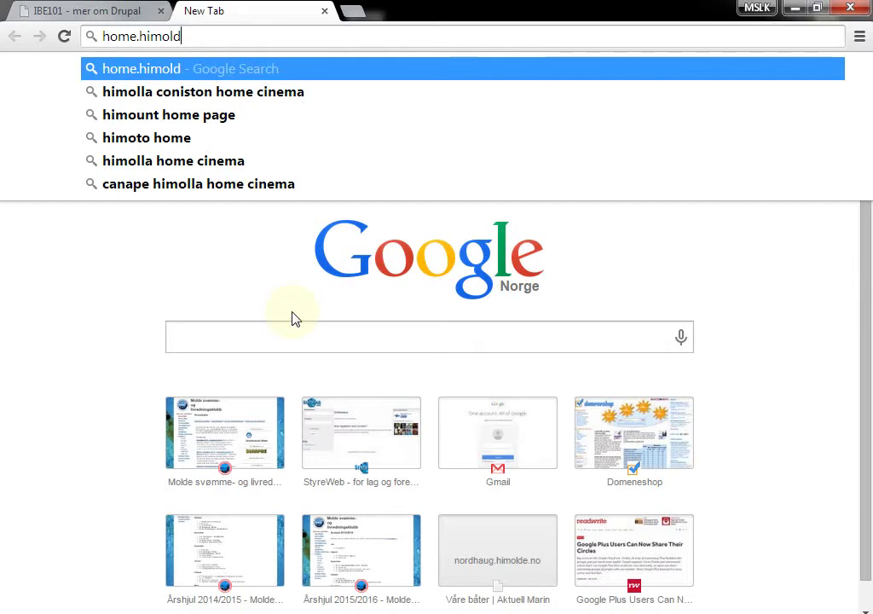
pyautogui.write('e.no/')
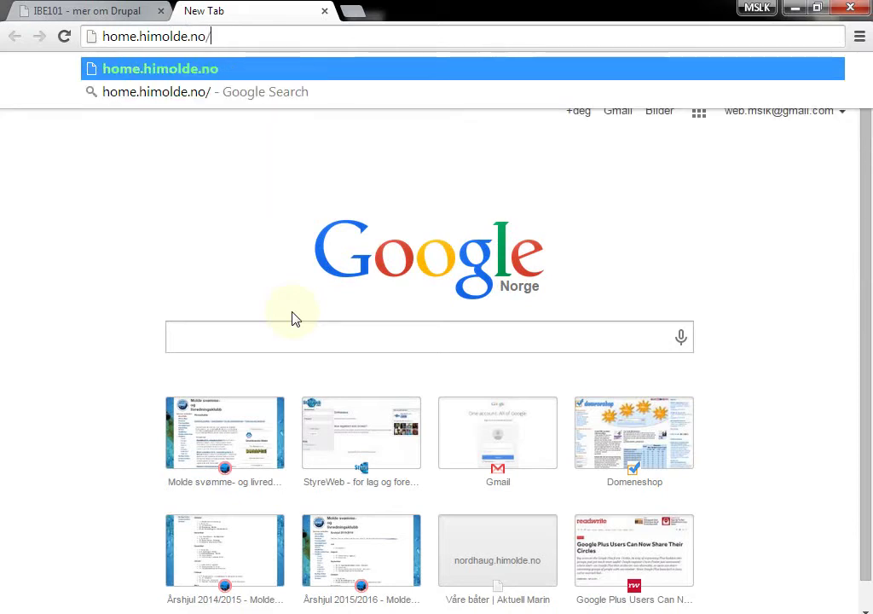
pyautogui.write('~ibe-')
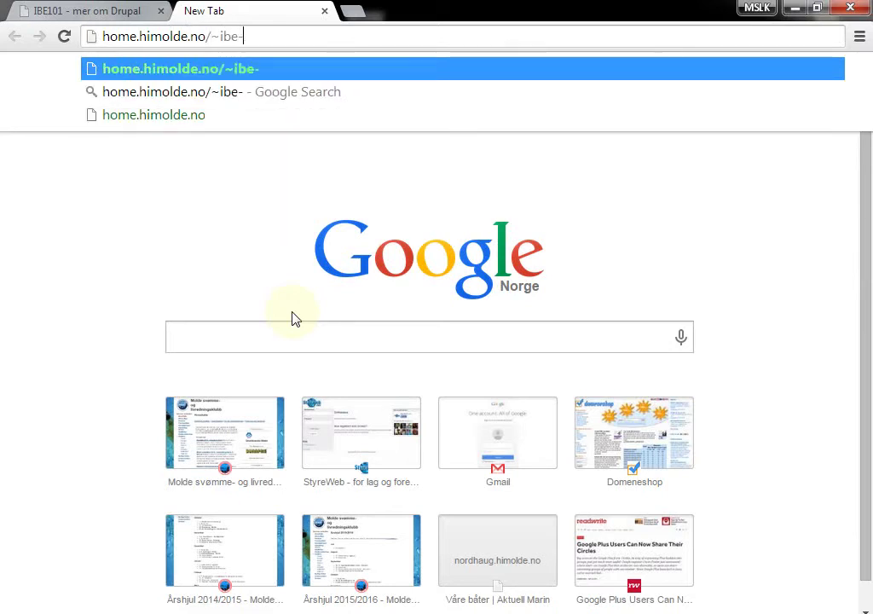
pyautogui.write('101/d')
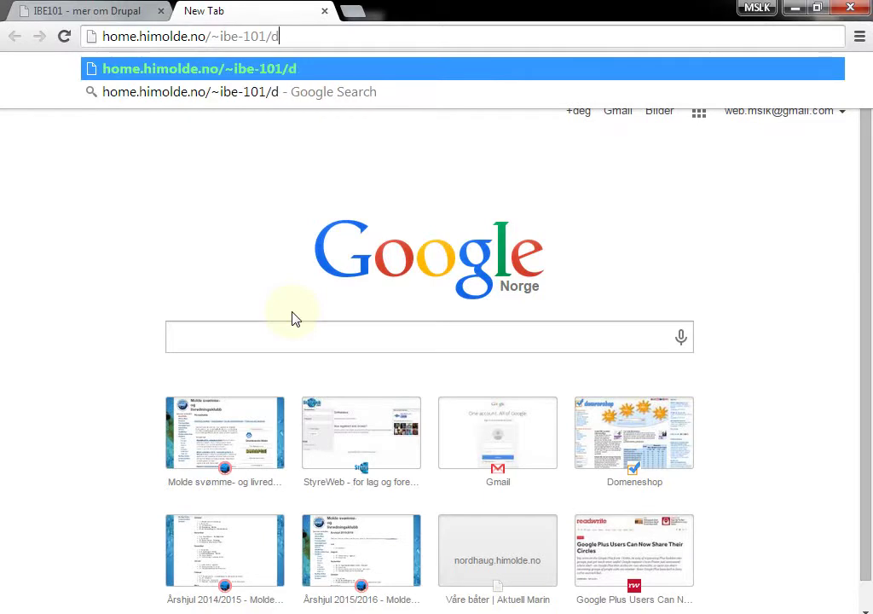
pyautogui.write('rupal-')
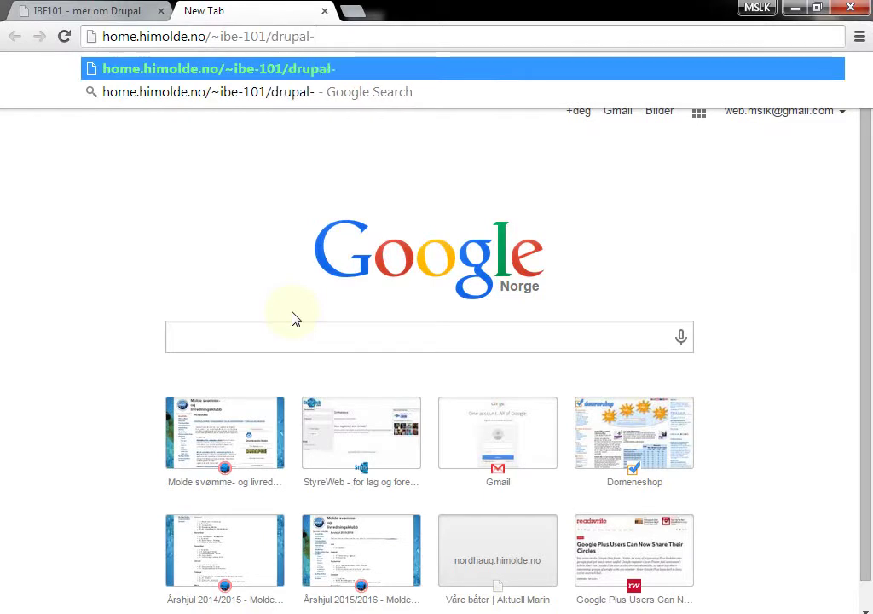
pyautogui.write('7.34')
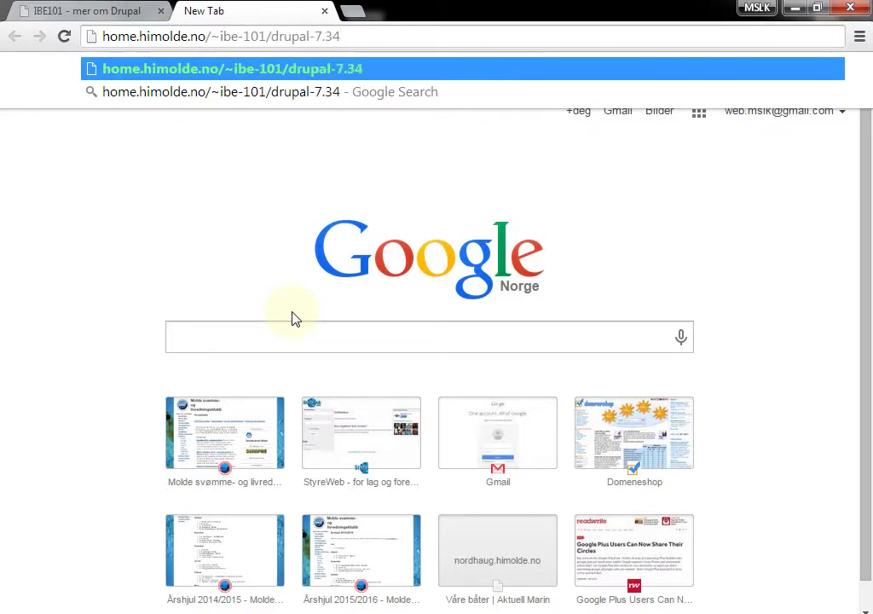
pyautogui.press('Return')
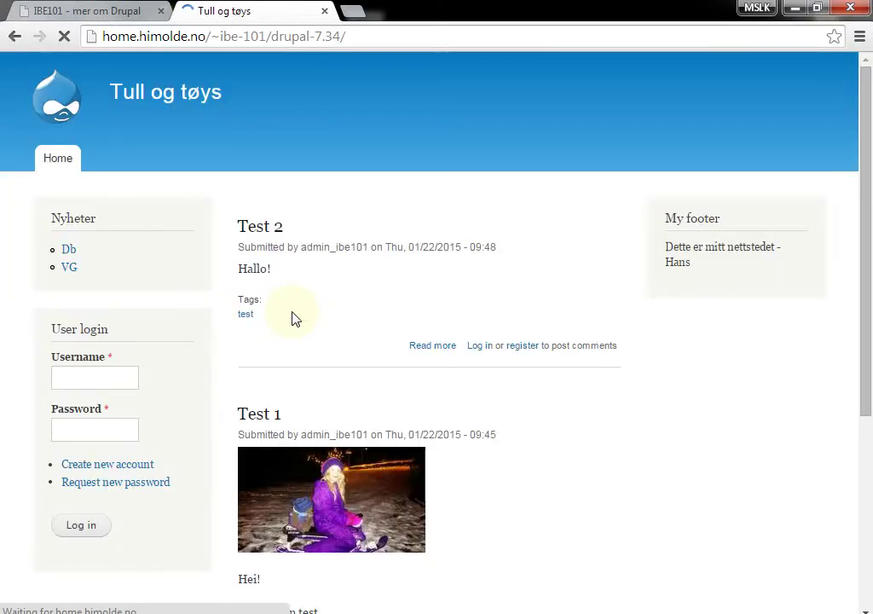
# Try logging in with the username 'admin' and a password, which fails.
pyautogui.click(116, 378)
pyautogui.write('admin')
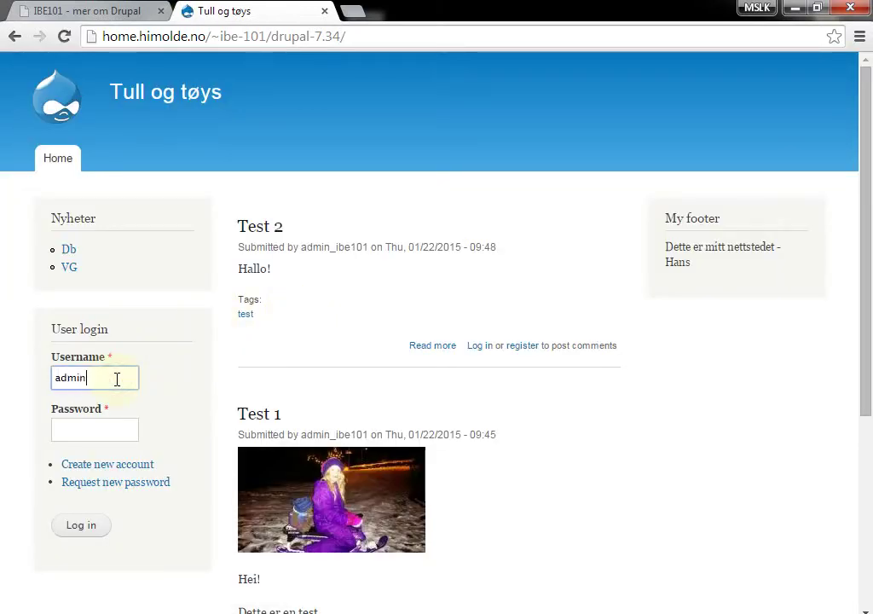
pyautogui.press('Tab')
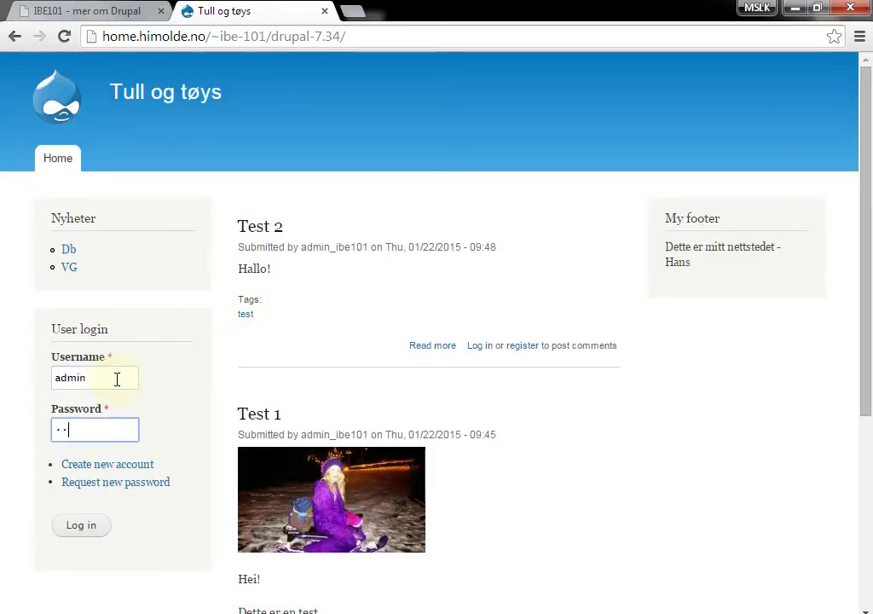
pyautogui.press('Return')
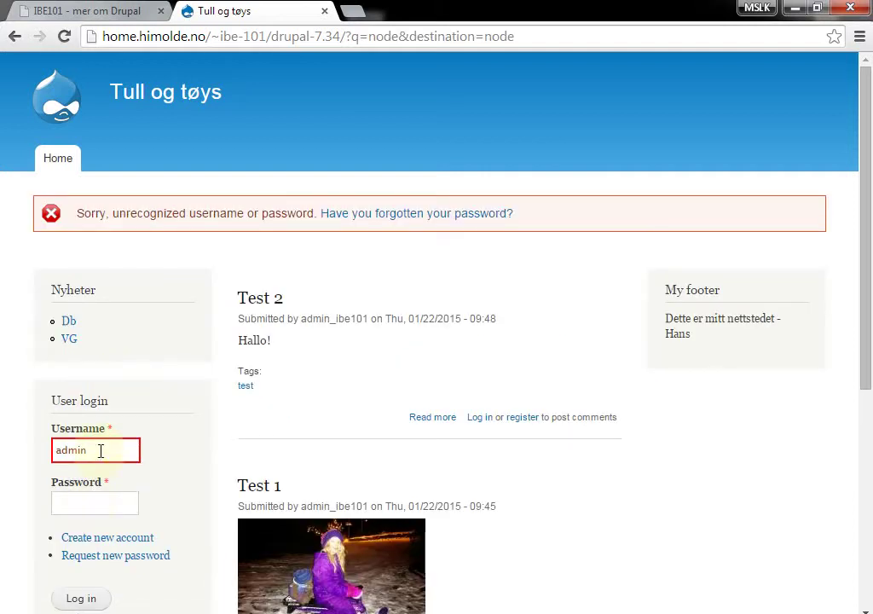
# Log in again with the corrected admin username and the account password.
pyautogui.click(100, 450)
pyautogui.write('_')
pyautogui.press('BackSpace')
pyautogui.write('_ibe101')
pyautogui.press('Tab')
pyautogui.write('***')
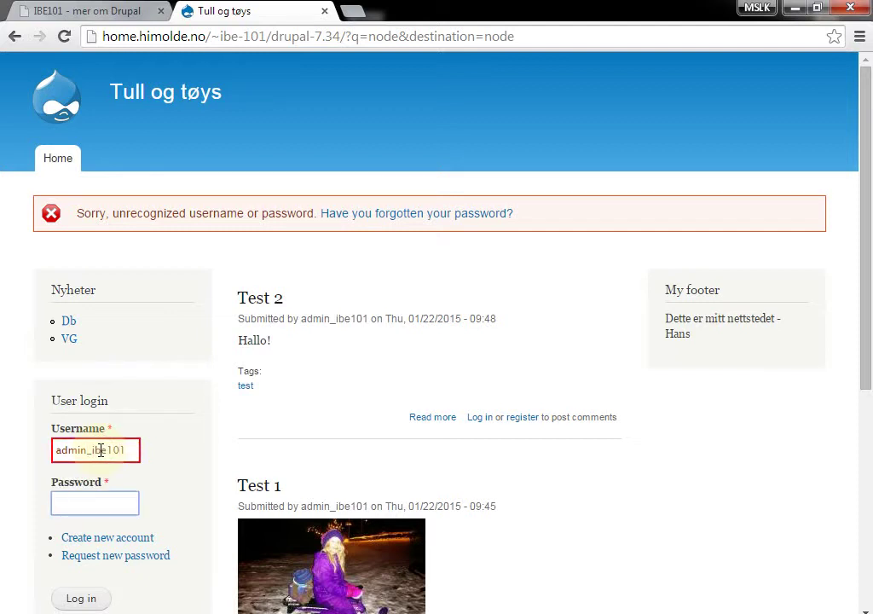
pyautogui.write('*****')
pyautogui.press('Return')
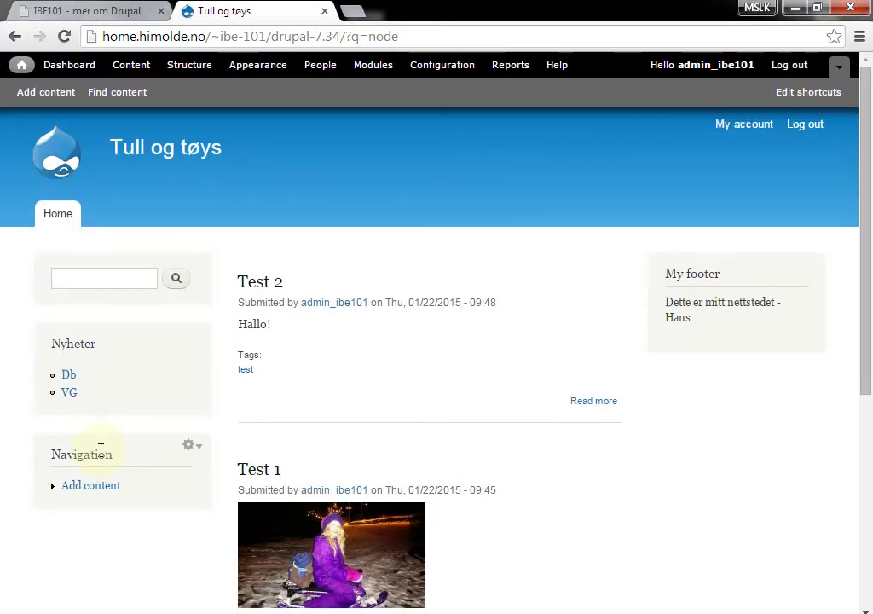
pyautogui.click(130, 68)
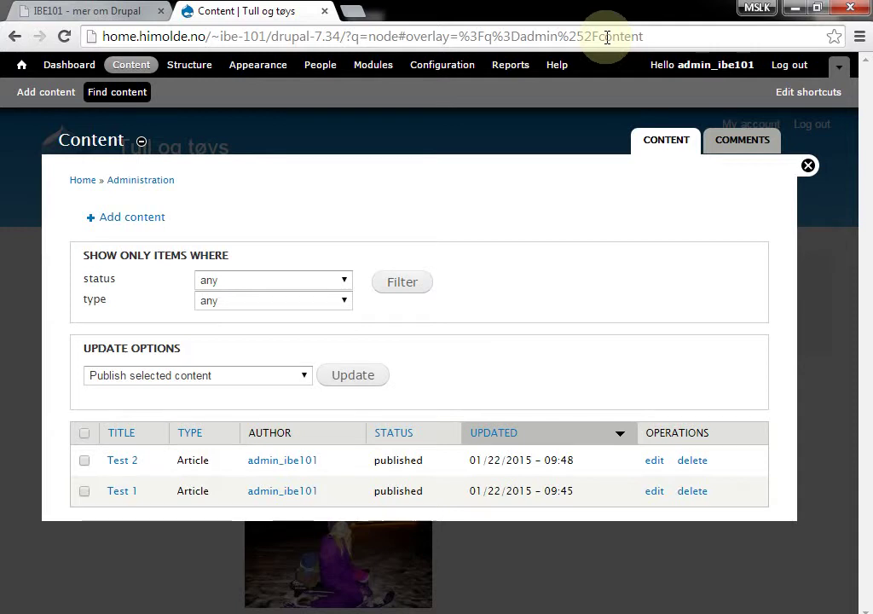
pyautogui.click(808, 166)
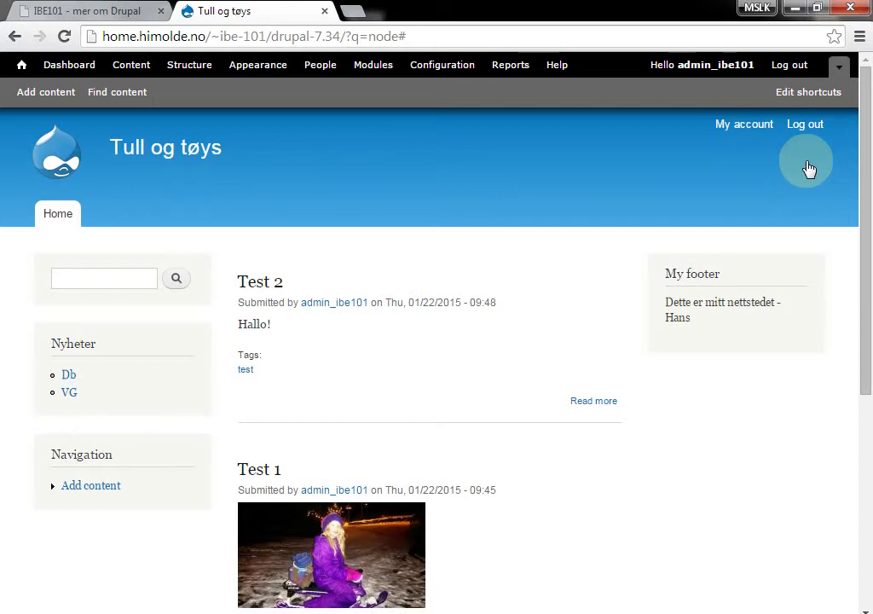
# On the Modules page, find and uncheck the Overlay module, then save the configuration.
pyautogui.click(376, 70)
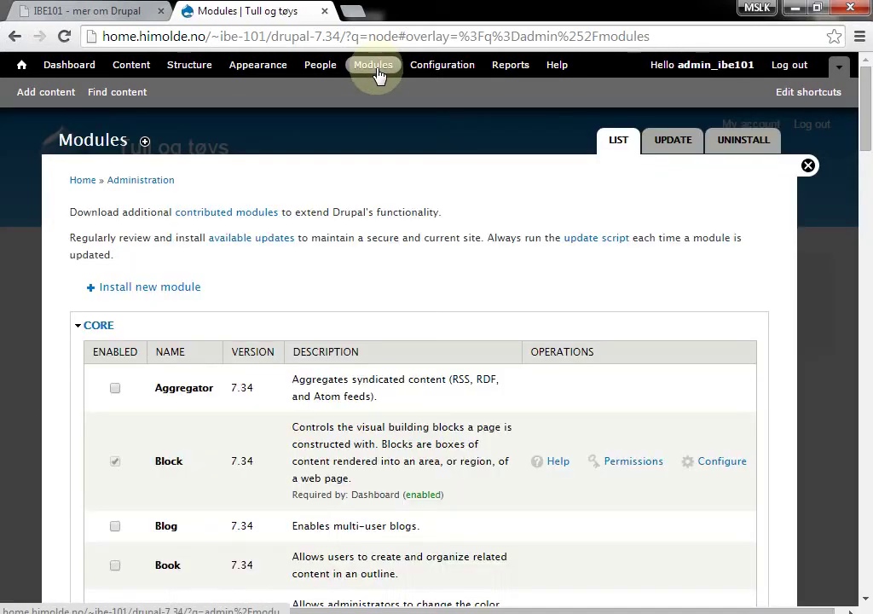
pyautogui.hotkey('ctrl', 'f')
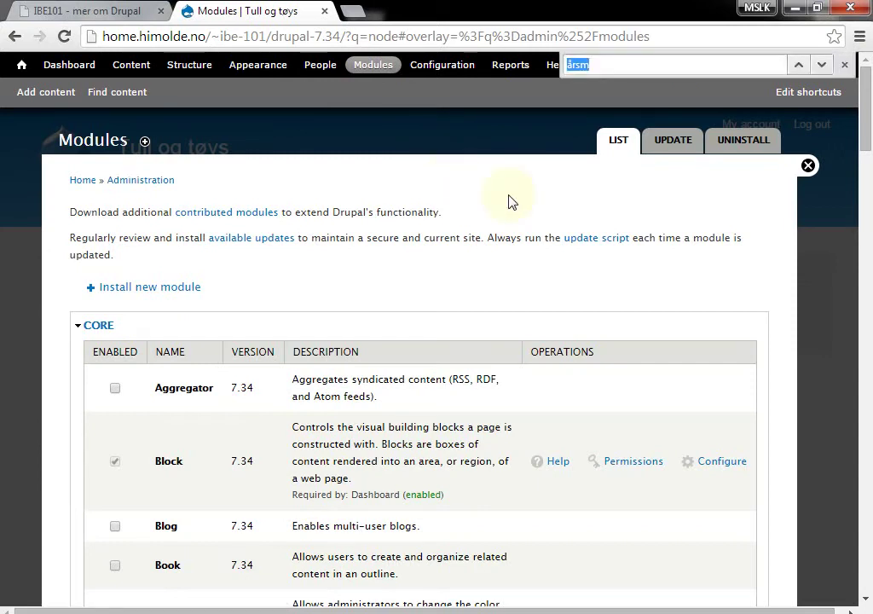
pyautogui.write('overlay')
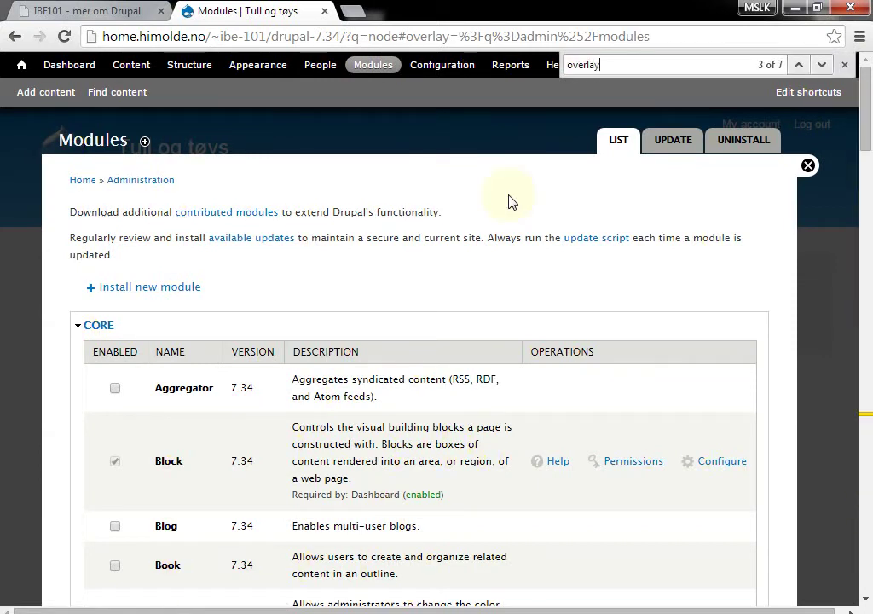
pyautogui.press('Return')
pyautogui.press('Return')
pyautogui.press('Return')
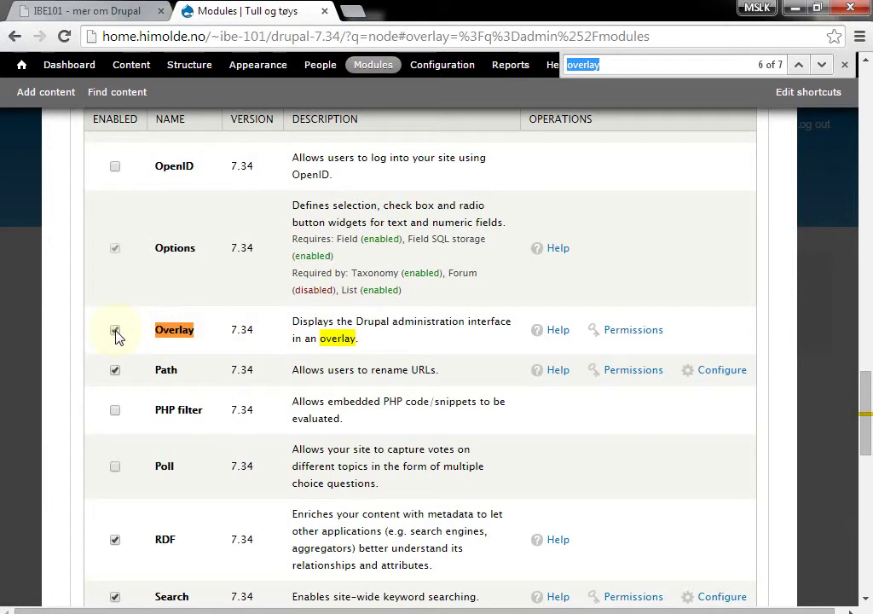
pyautogui.click(115, 330)
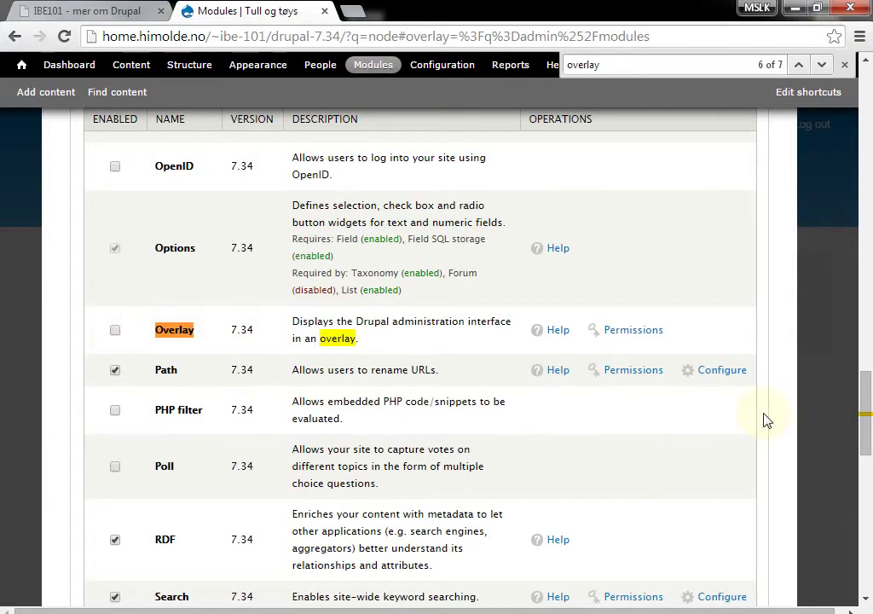
pyautogui.moveTo(865, 398); pyautogui.dragTo(860, 546)
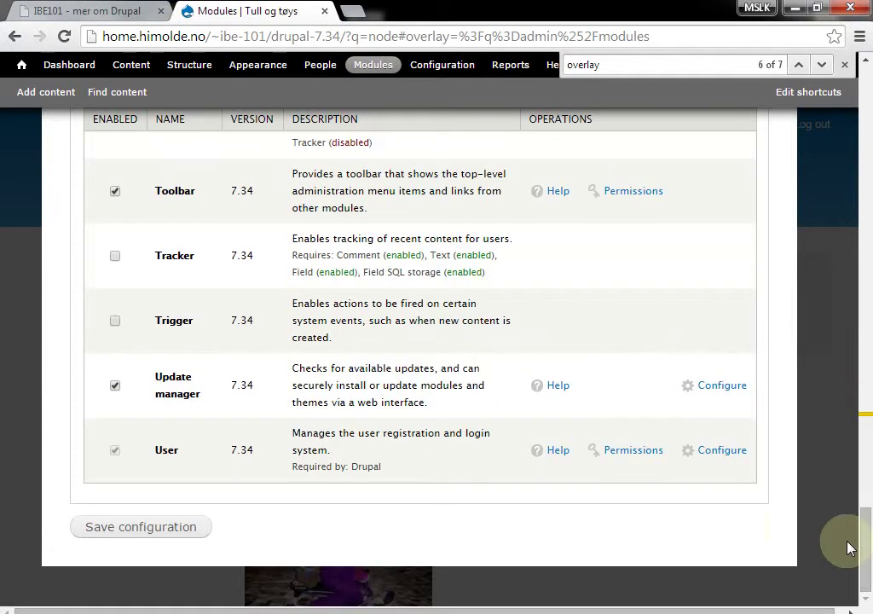
pyautogui.click(154, 538)
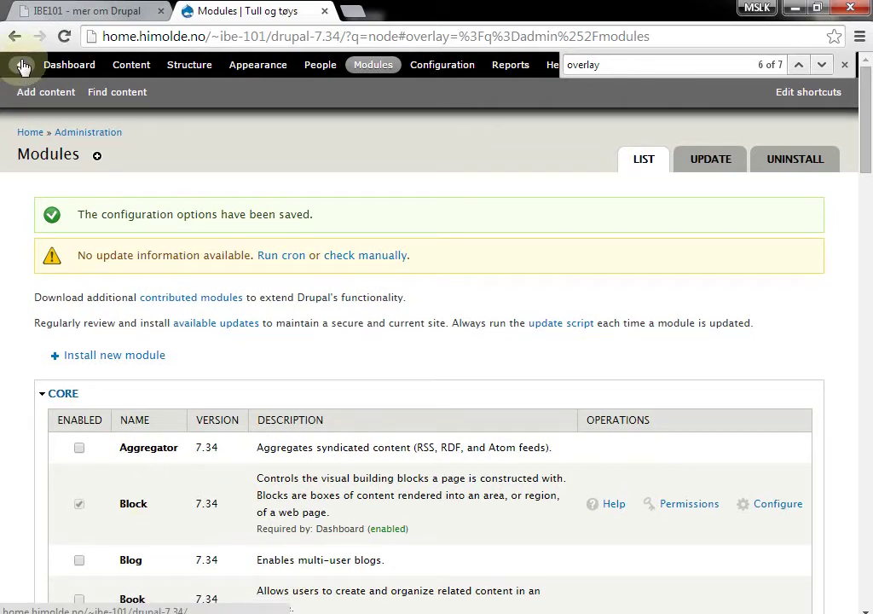
# Open the full-page Content list and highlight admin/content in the address bar.
pyautogui.click(23, 68)
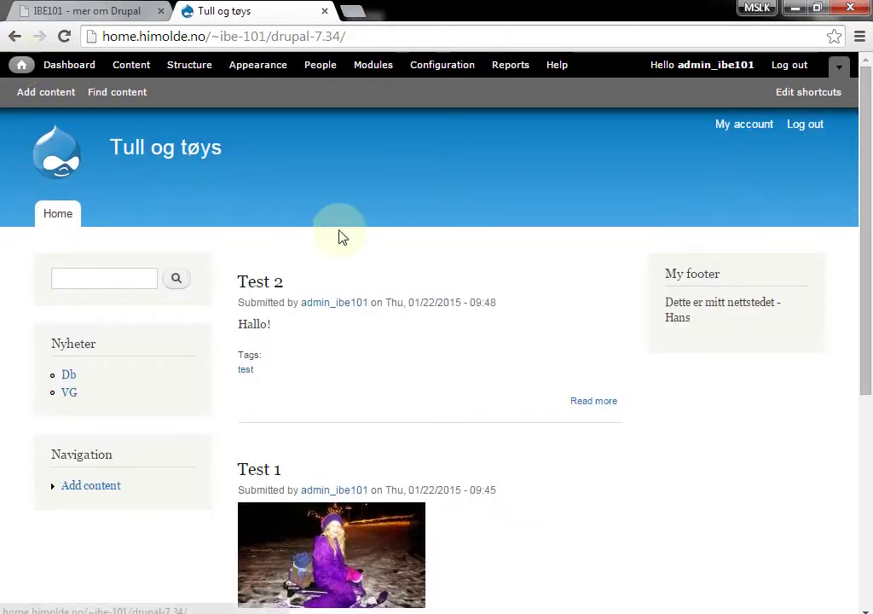
pyautogui.click(136, 68)
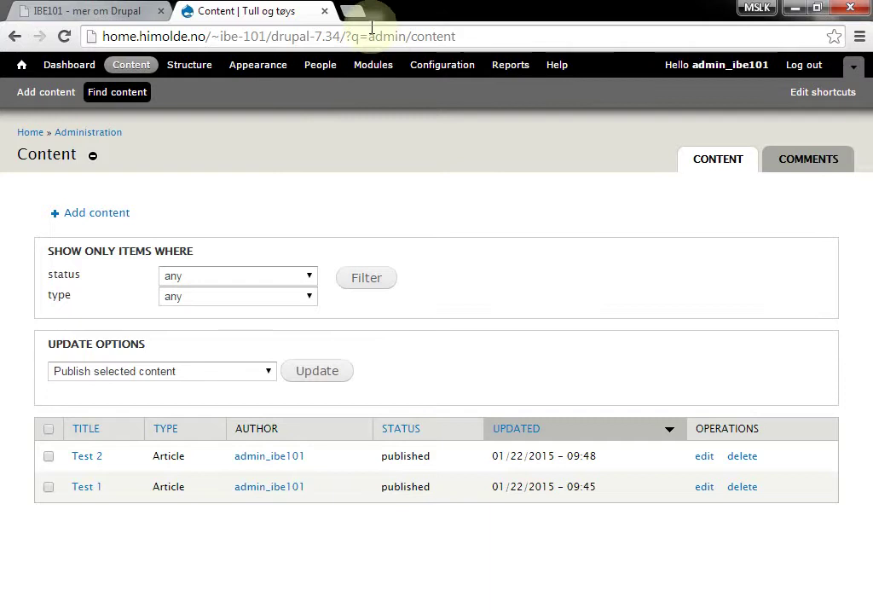
pyautogui.moveTo(370, 36); pyautogui.dragTo(467, 36)
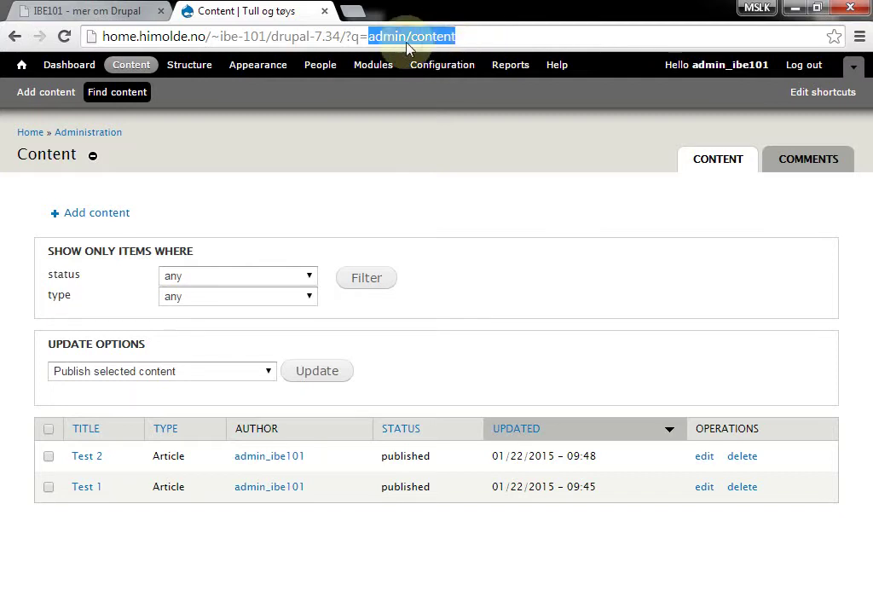
pyautogui.moveTo(368, 36); pyautogui.dragTo(458, 37)
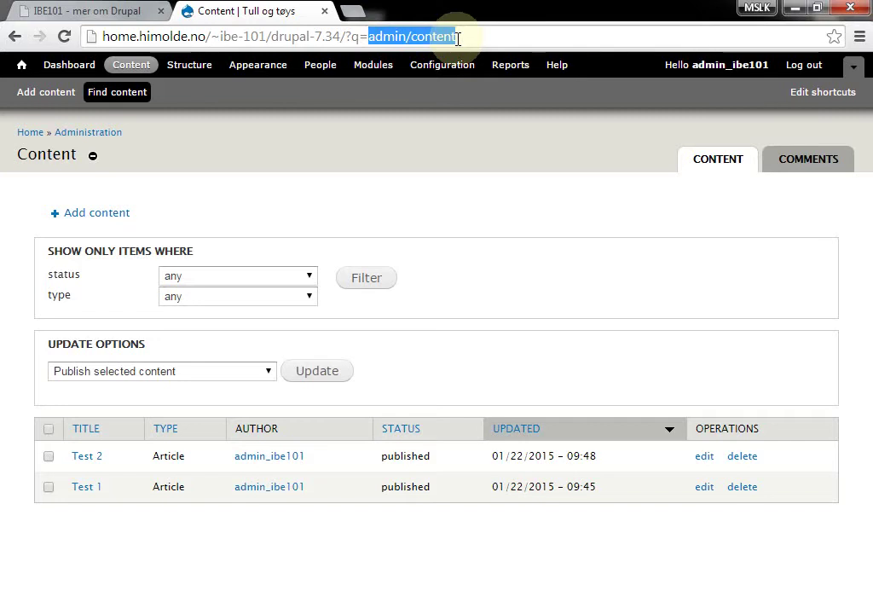
pyautogui.click(458, 39)
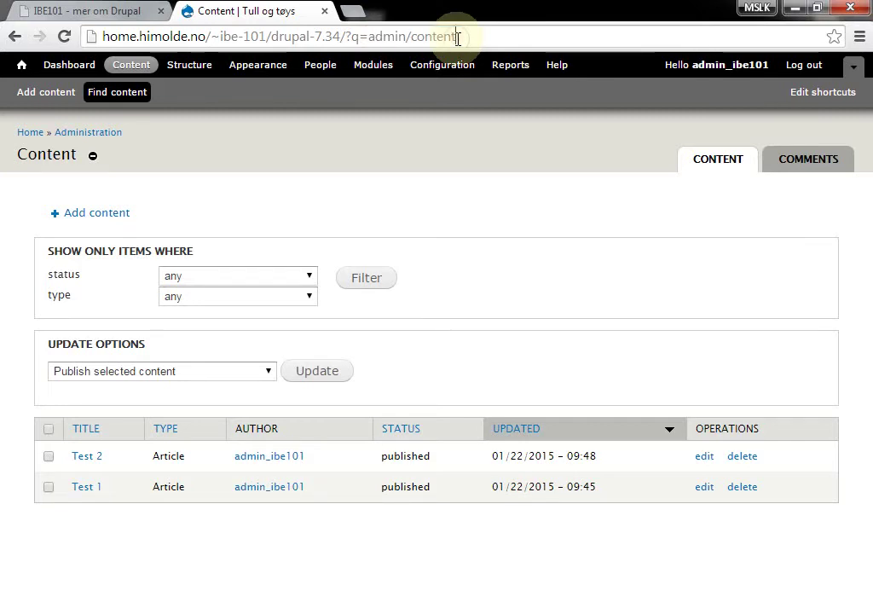
# Highlight the admin/content path once more, then return to the lecture slides tab.
pyautogui.hotkey('ctrl', 'a')
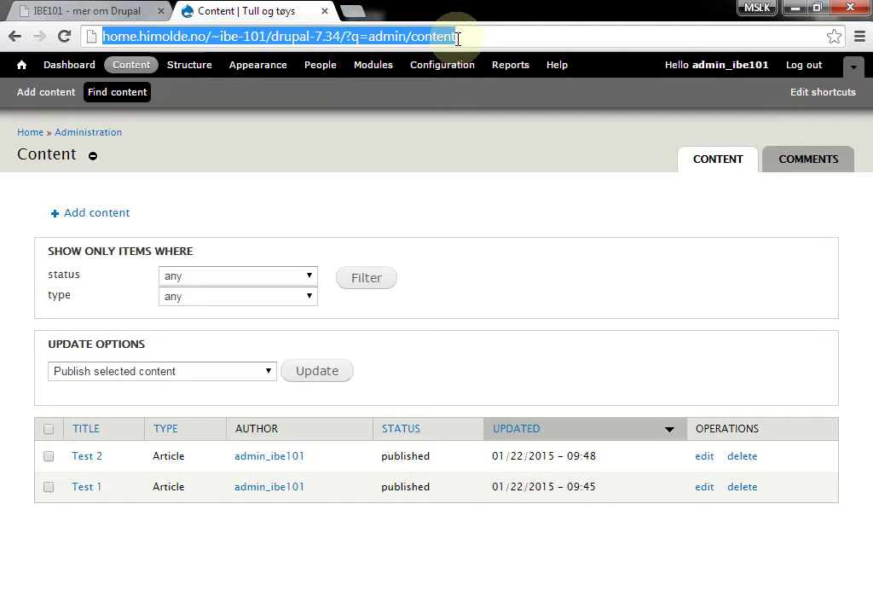
pyautogui.click(421, 35)
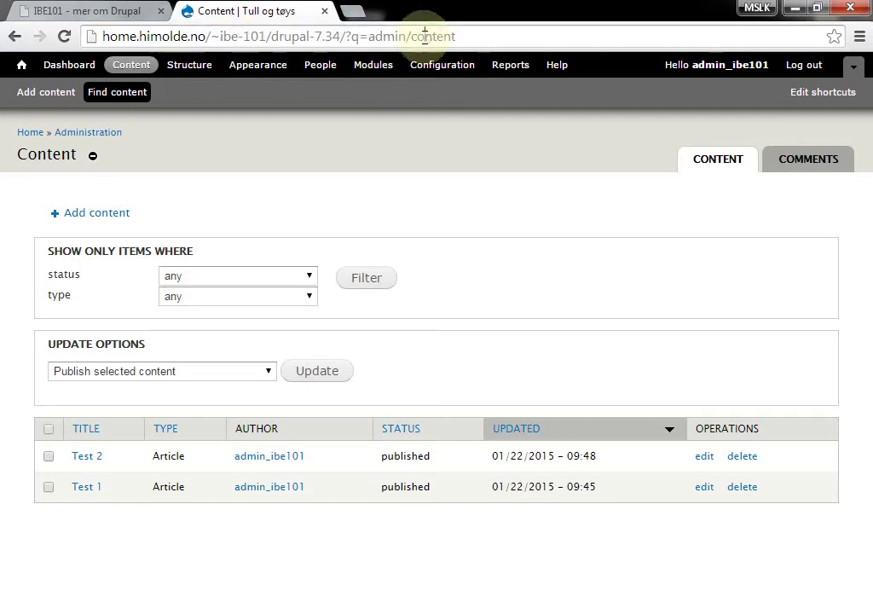
pyautogui.moveTo(369, 36); pyautogui.dragTo(471, 27)
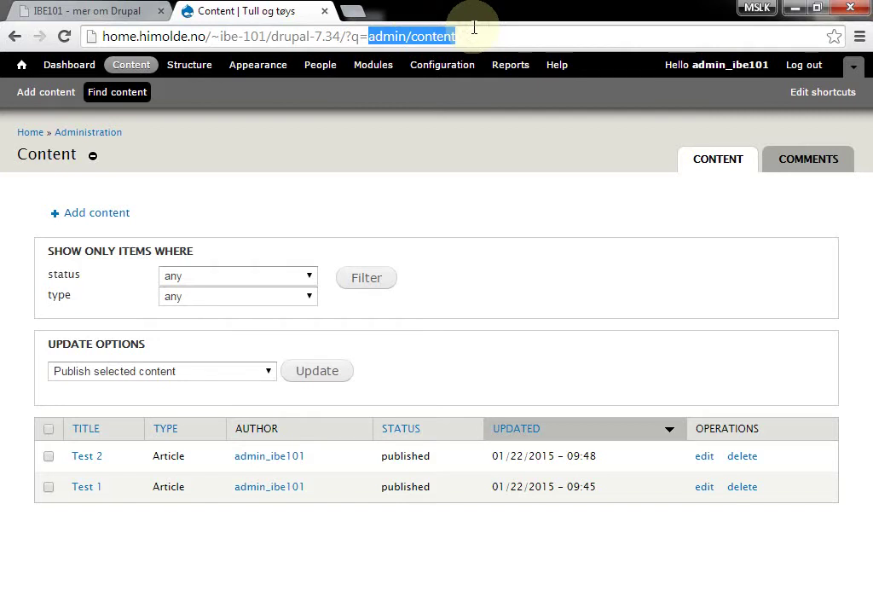
pyautogui.click(347, 36)
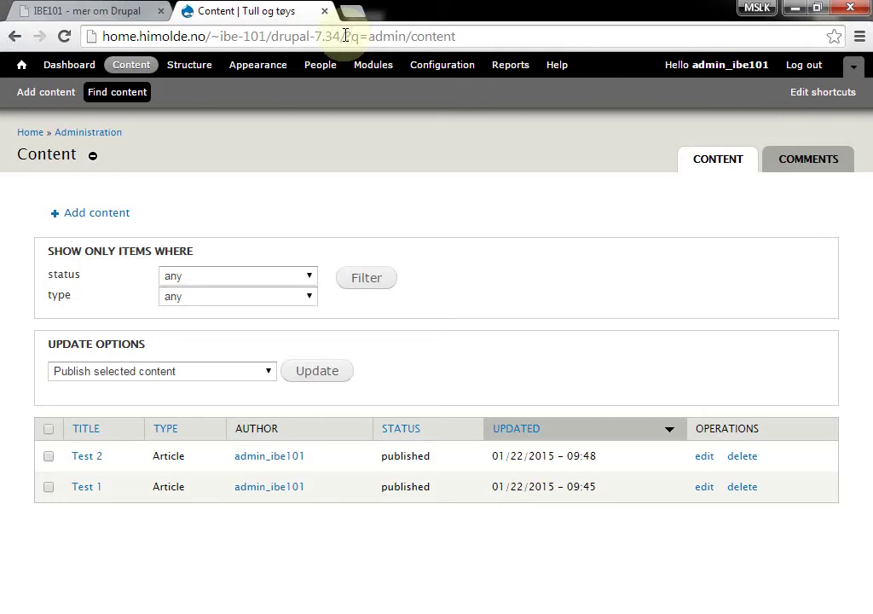
pyautogui.click(126, 14)
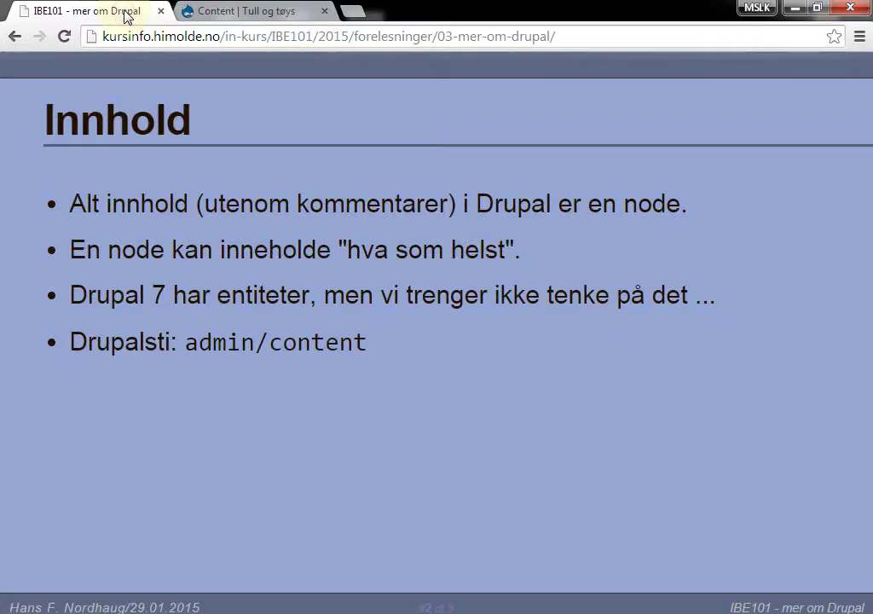
# Show the slides full screen and advance to the 'Innholdstyper (content types)' slide.
pyautogui.press('F11')
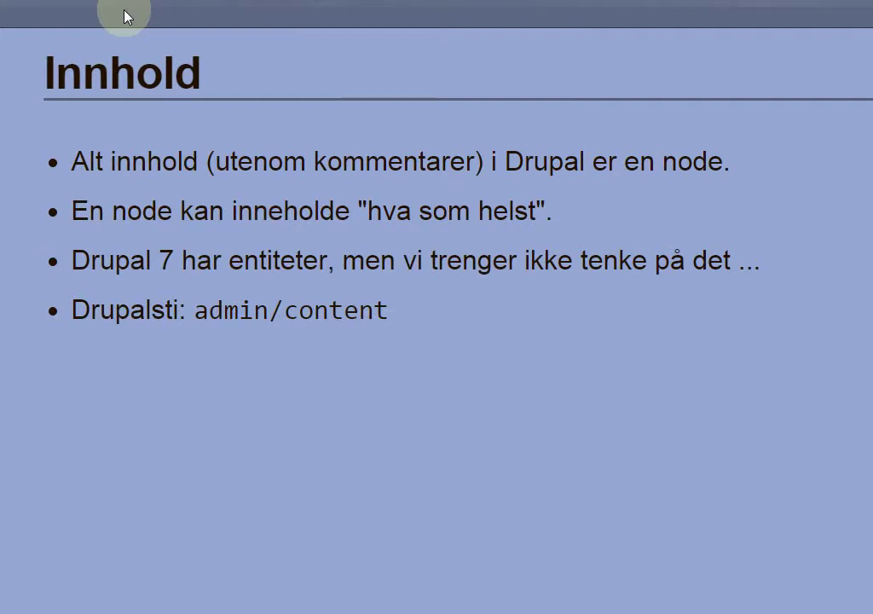
pyautogui.press('Right')
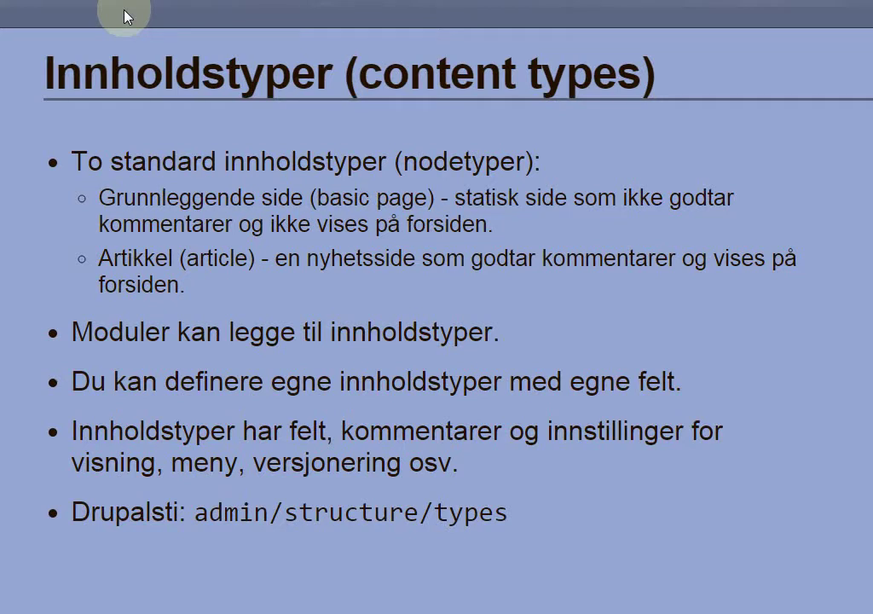
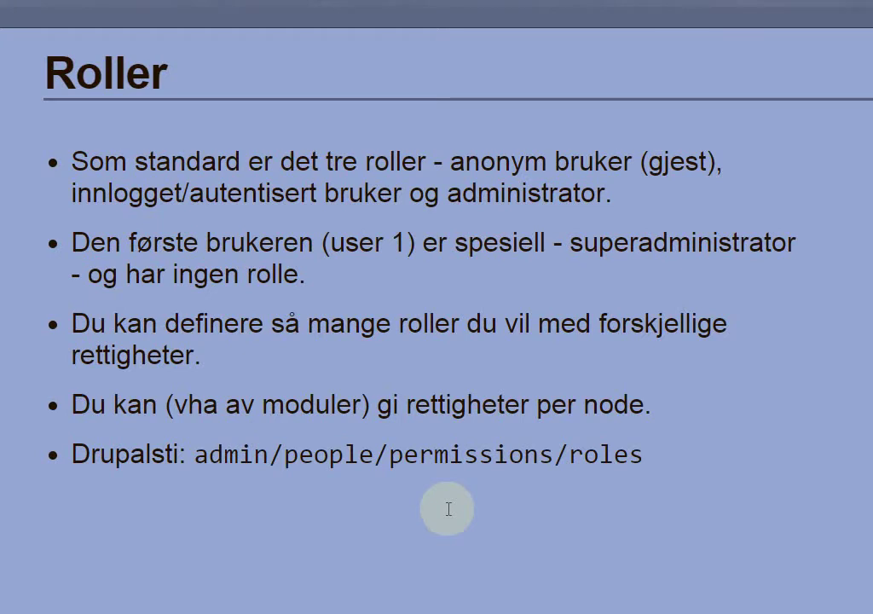
# Advance to the Administrasjonsmeny slide and bring the Drupal Content admin page to the front.
pyautogui.click(448, 509)
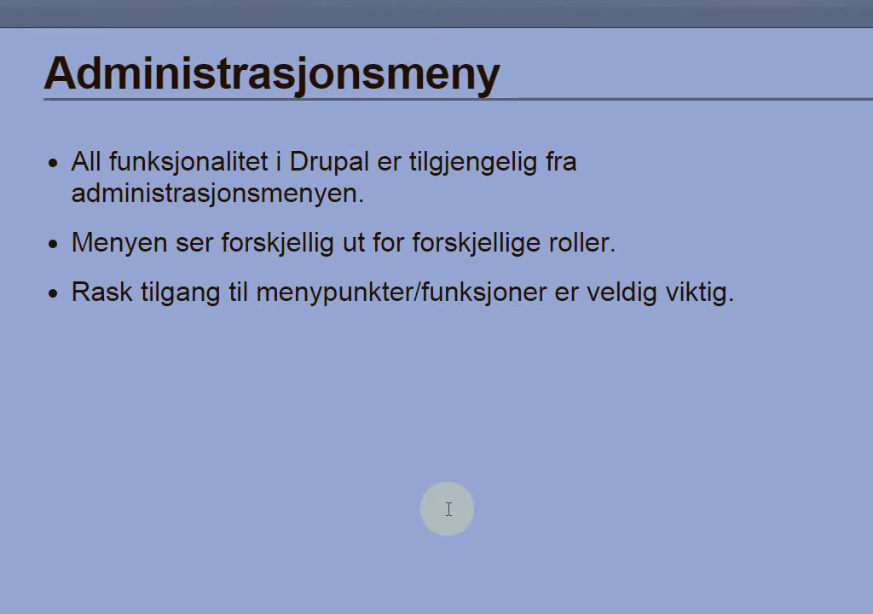
pyautogui.hotkey('alt', 'Tab')
pyautogui.hotkey('shift', 'Tab')
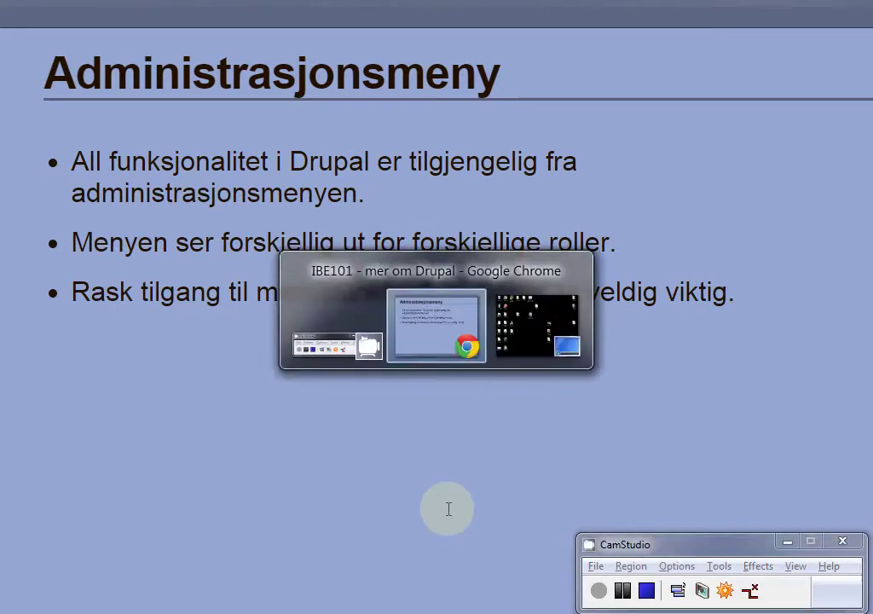
pyautogui.hotkey('ctrl', 'Tab')
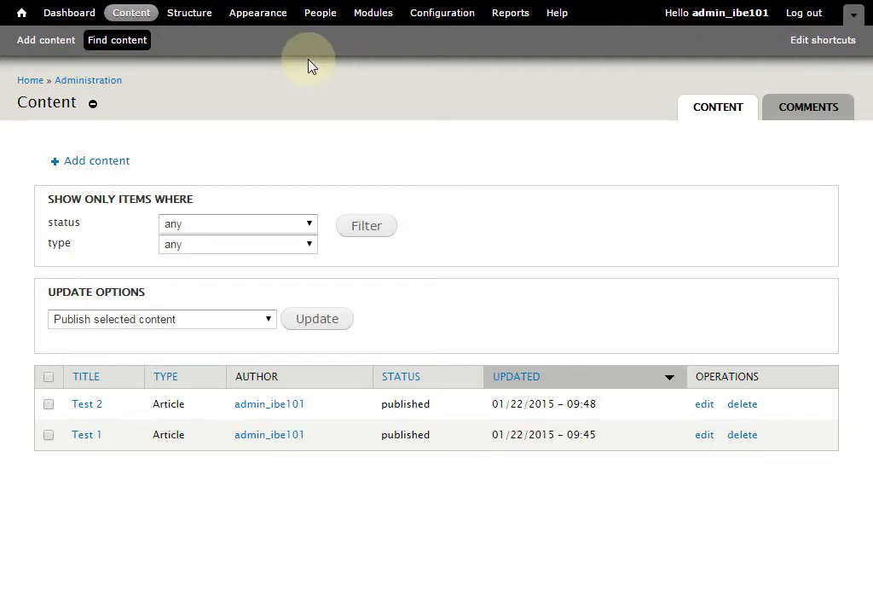
# Go to Drupal's Structure page listing Blocks, Content types, Menus and Taxonomy.
pyautogui.click(189, 22)
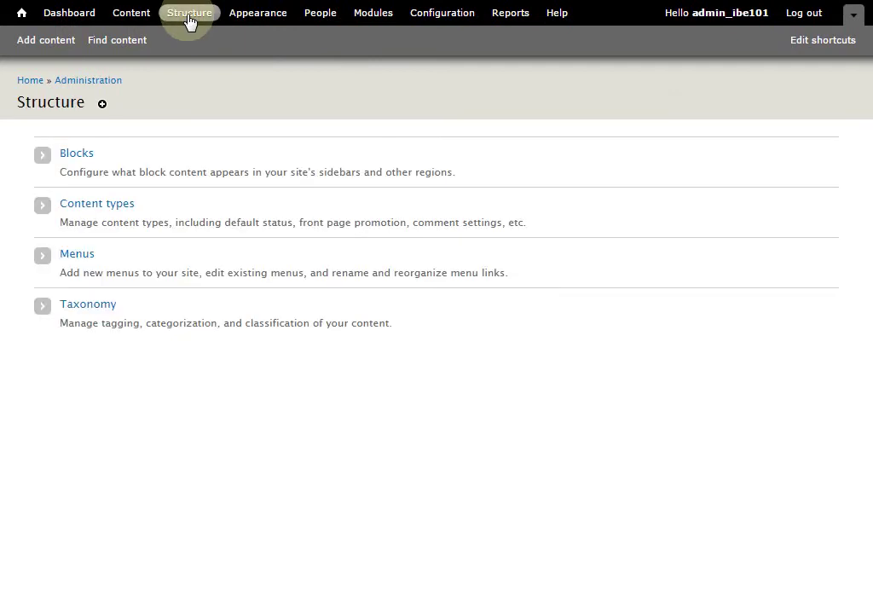
# Open the Article content type's edit form from the Content types list.
pyautogui.click(113, 214)
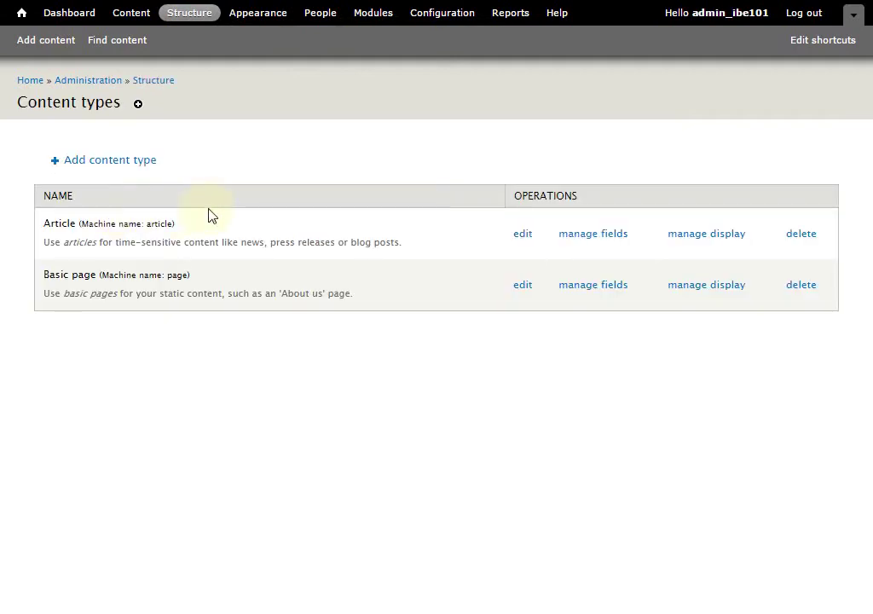
pyautogui.click(522, 234)
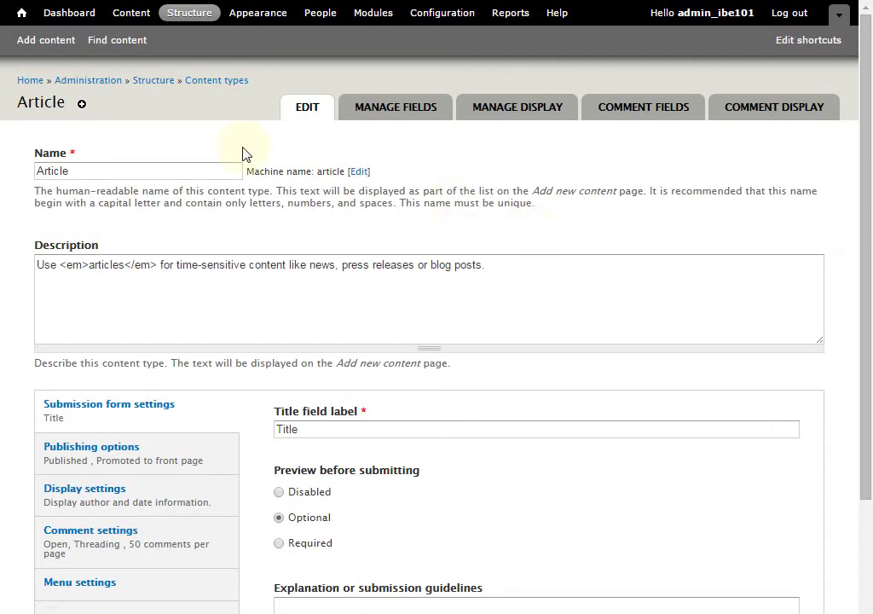
# Go to the Drupal admin Dashboard, where Recent content lists Test 2 and Test 1.
pyautogui.click(70, 13)
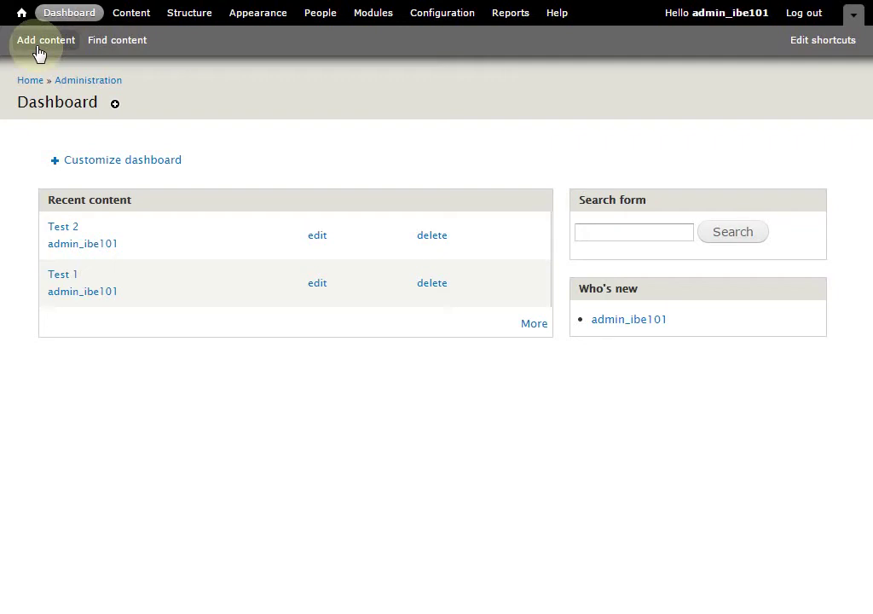
# Switch back to the slideshow window showing the Administrasjonsmeny slide.
pyautogui.hotkey('alt', 'Tab')
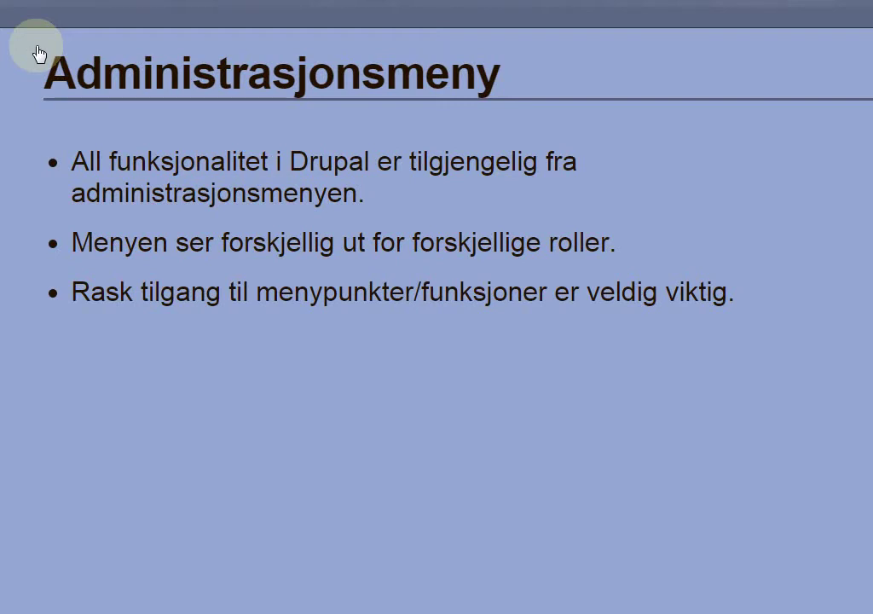
# Advance the slides to 'Installasjon av moduler', listing FTP, FileZilla and Drush options.
pyautogui.click(38, 53)
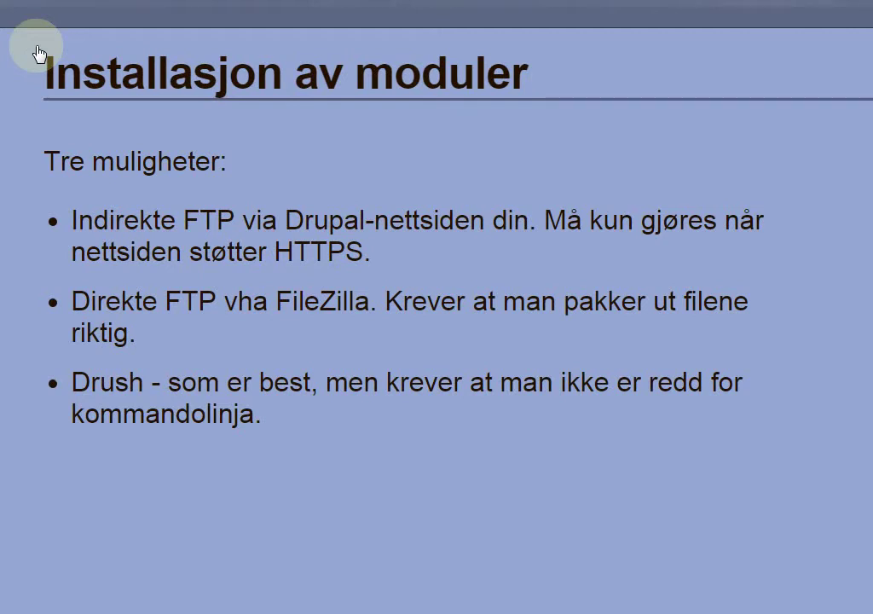
# Move to the final slide 'Ting å gjøre videre ...' and exit full-screen mode.
pyautogui.press('Right')
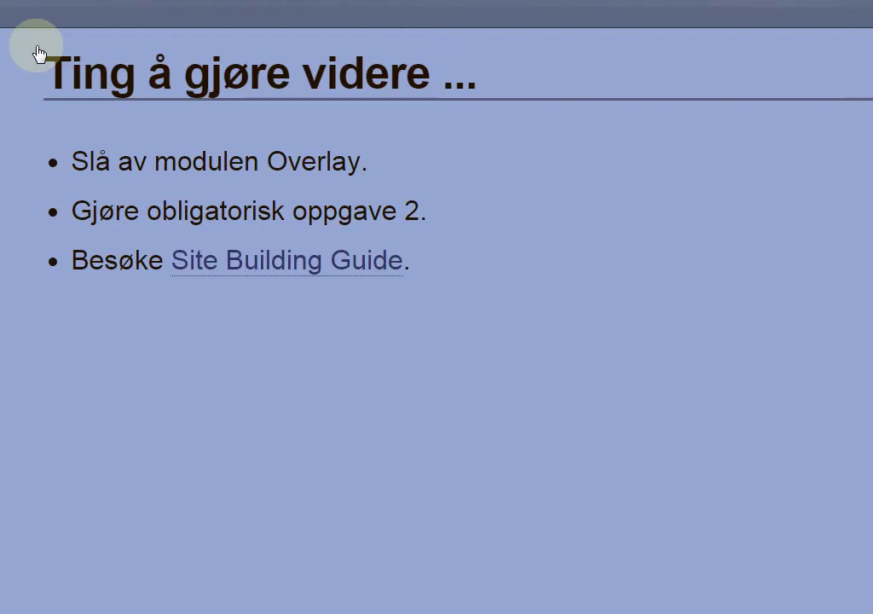
pyautogui.press('F11')
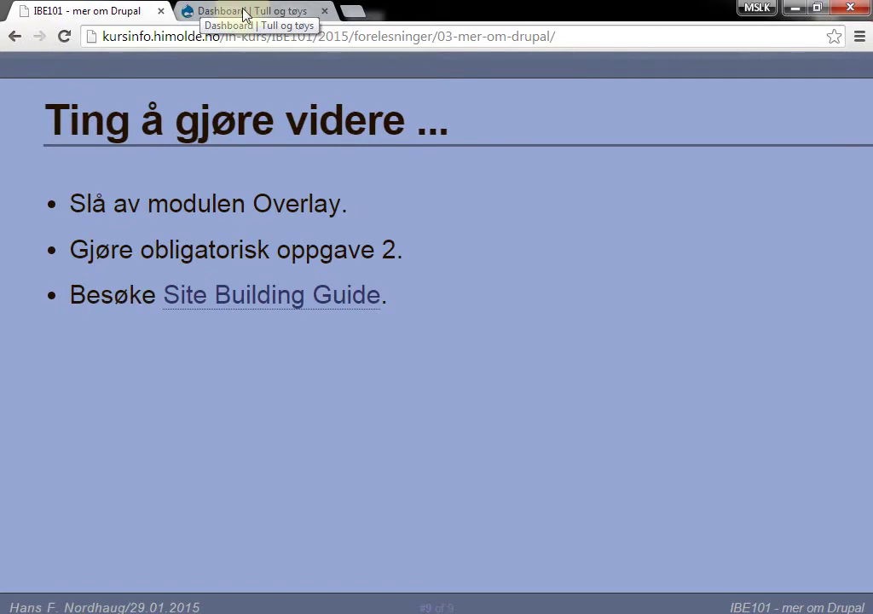
# In a new tab, search Google for ibe101 and open the IBE101 course page's blog.
pyautogui.click(242, 11)
pyautogui.click(357, 12)
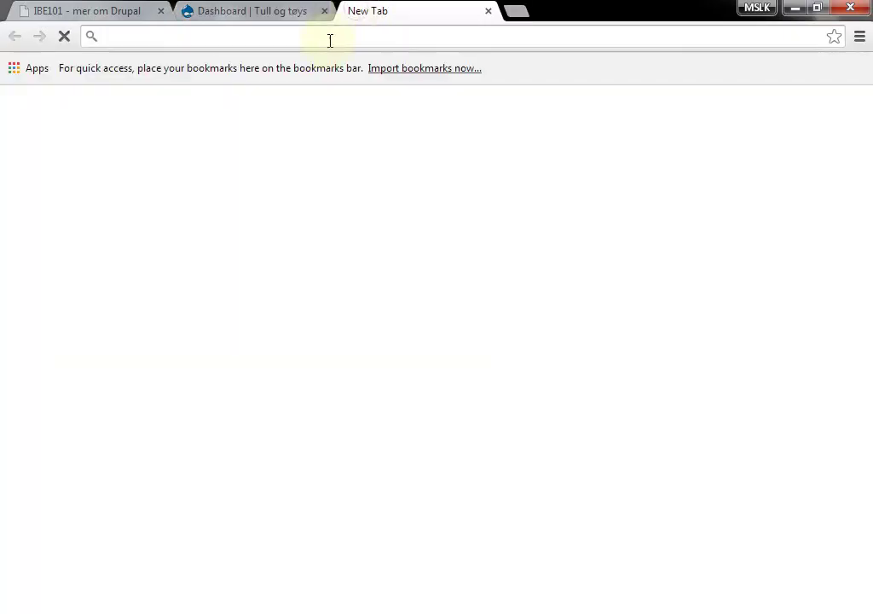
pyautogui.write('ibe0')
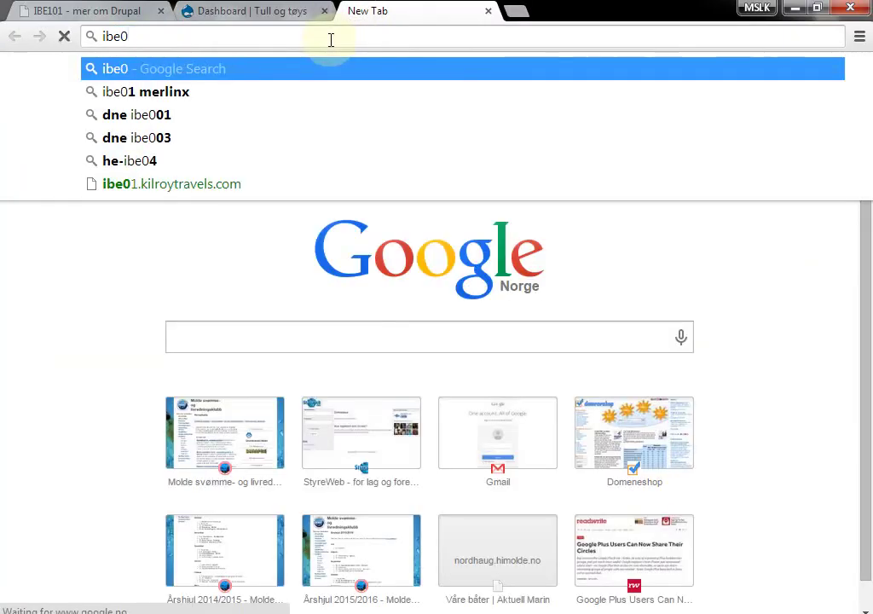
pyautogui.press('BackSpace')
pyautogui.write('101')
pyautogui.press('Return')
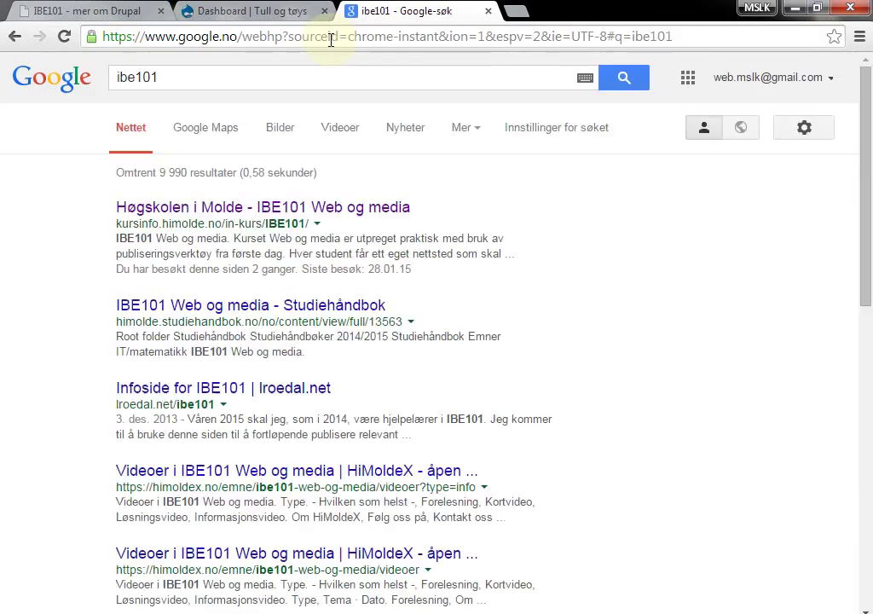
pyautogui.click(188, 201)
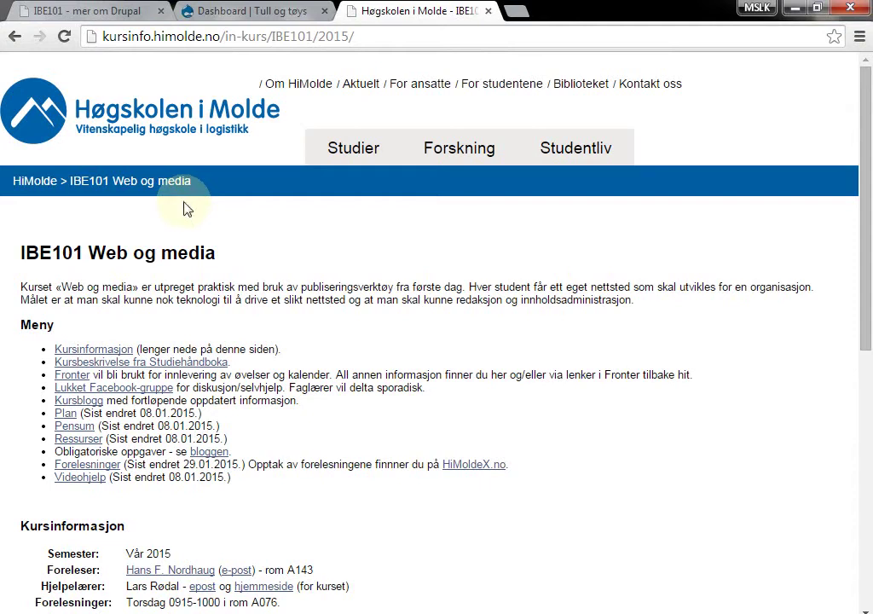
pyautogui.click(206, 454)
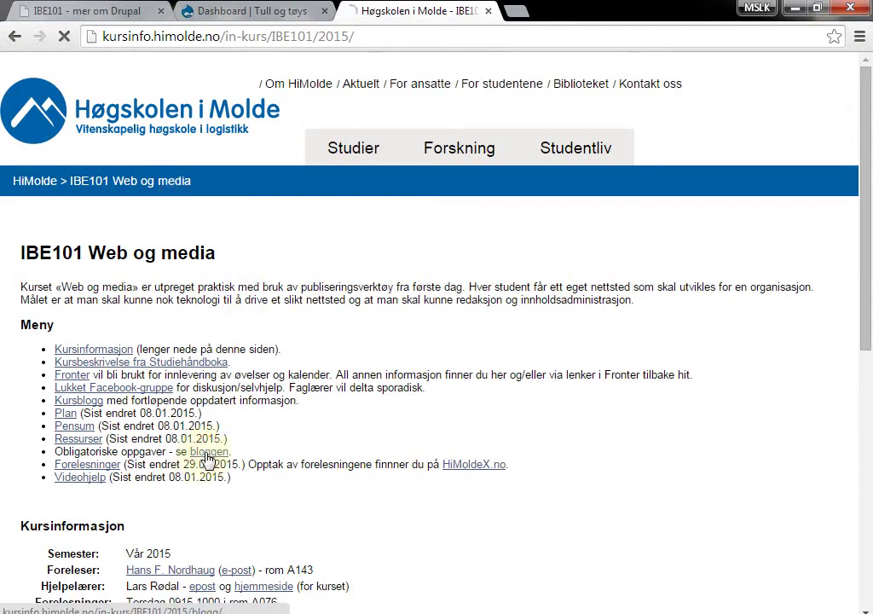
pyautogui.click(144, 319)
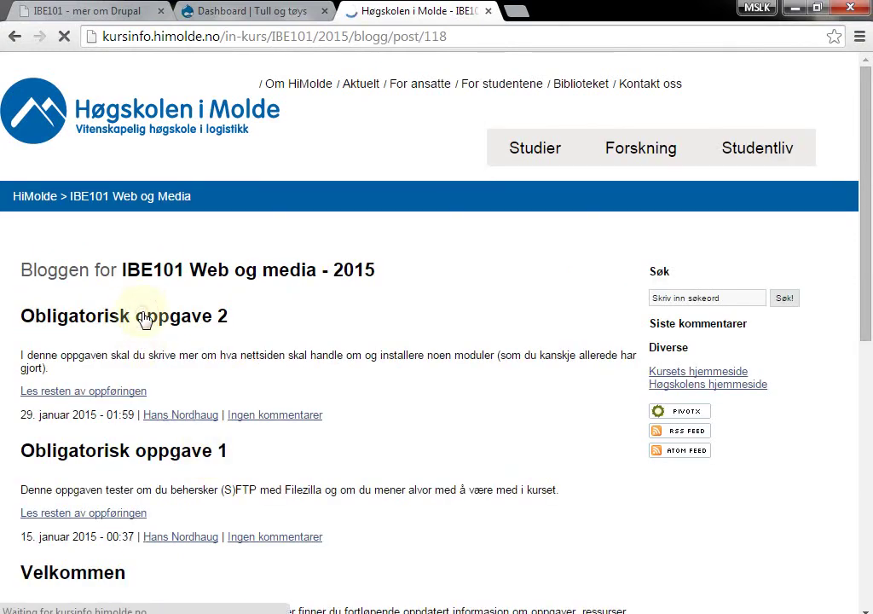
pyautogui.scroll(-1, 144, 319)
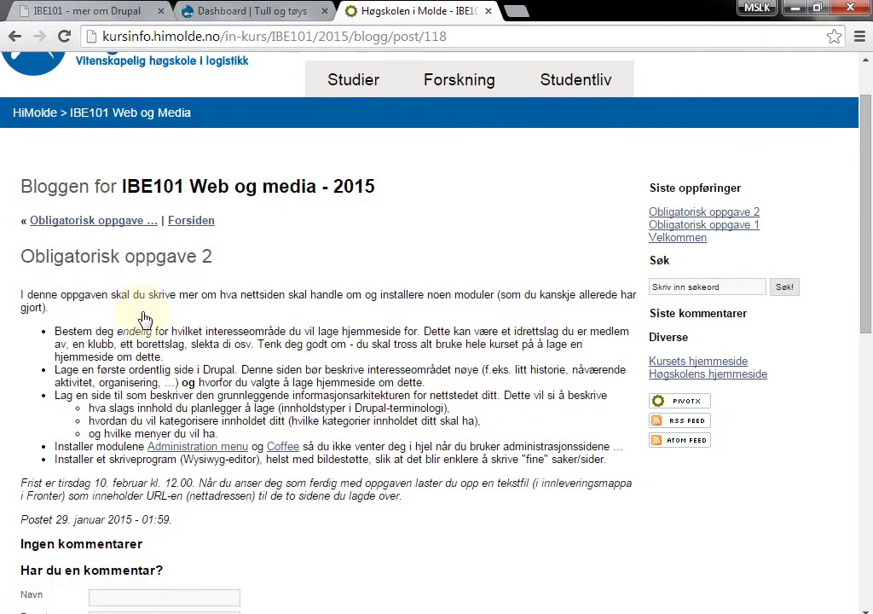
pyautogui.hotkey('ctrl', '+')
pyautogui.hotkey('ctrl', '+')
pyautogui.hotkey('ctrl', '+')
pyautogui.scroll(-2, 145, 319)
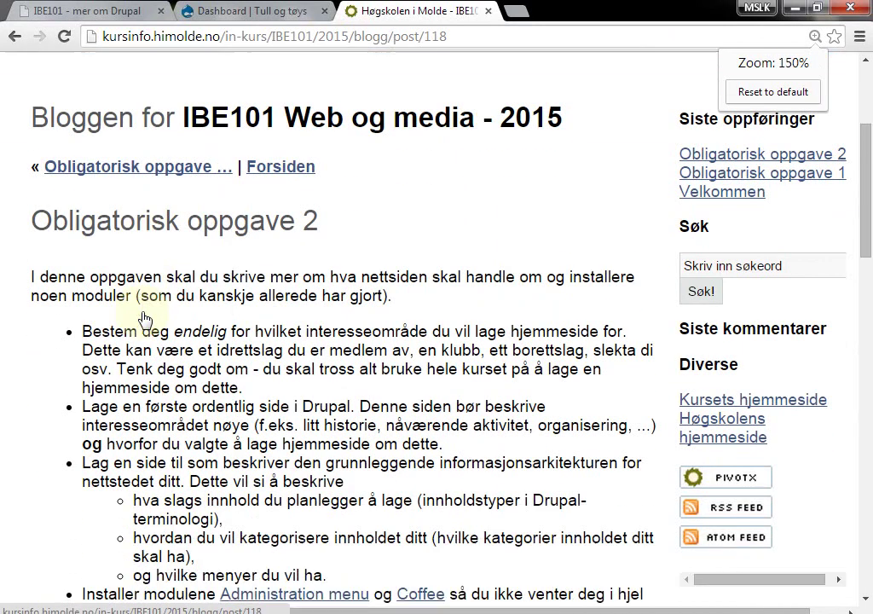
pyautogui.scroll(-3, 145, 319)
pyautogui.hotkey('ctrl', '+')
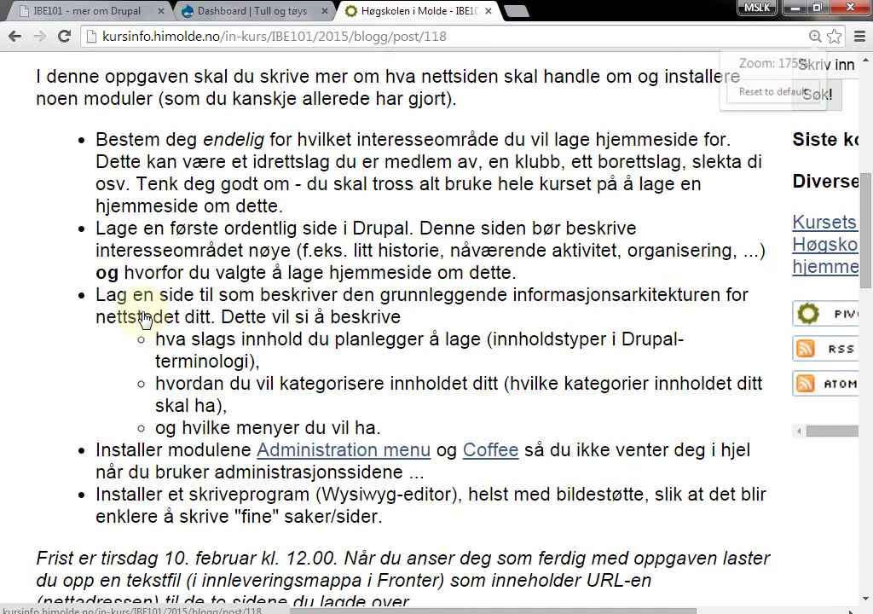
pyautogui.scroll(-1, 145, 318)
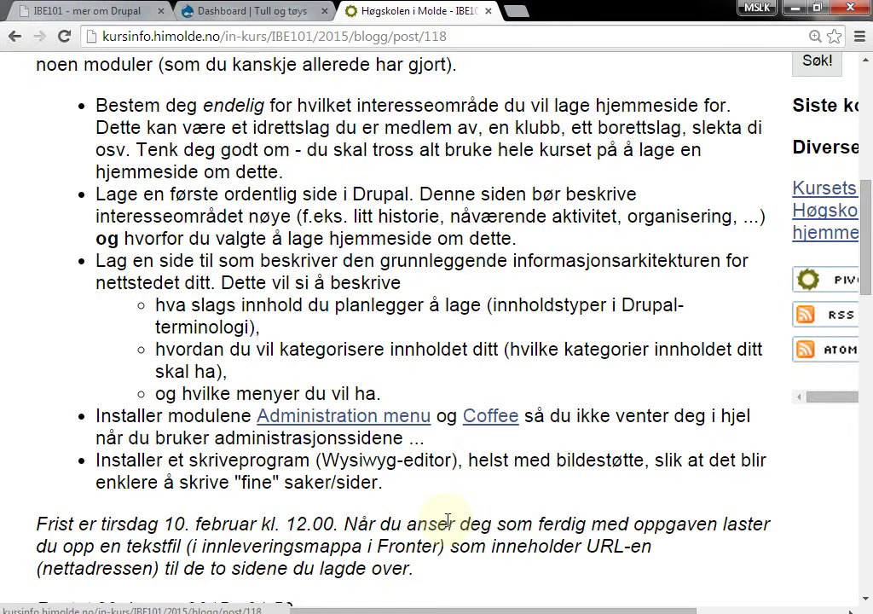
pyautogui.scroll(-3, 448, 520)
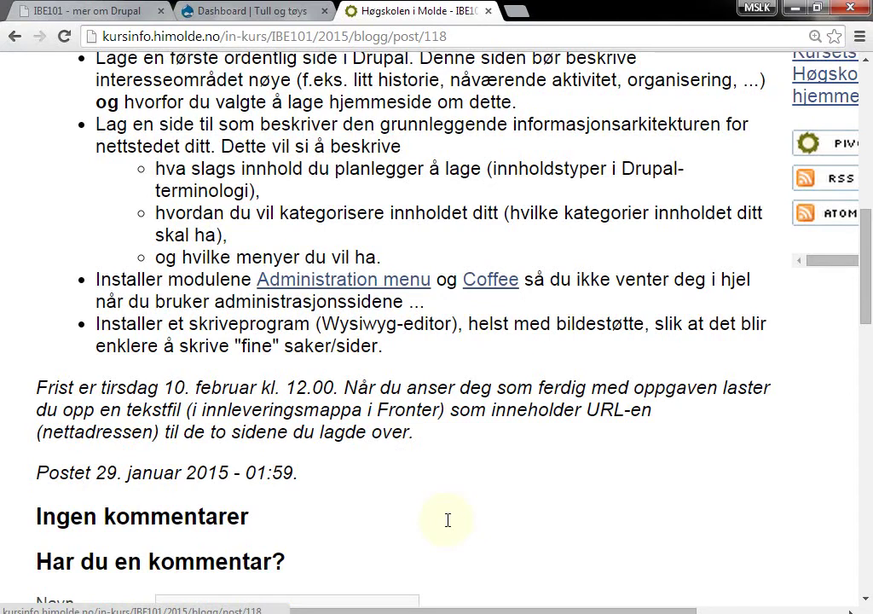
pyautogui.scroll(1, 447, 520)
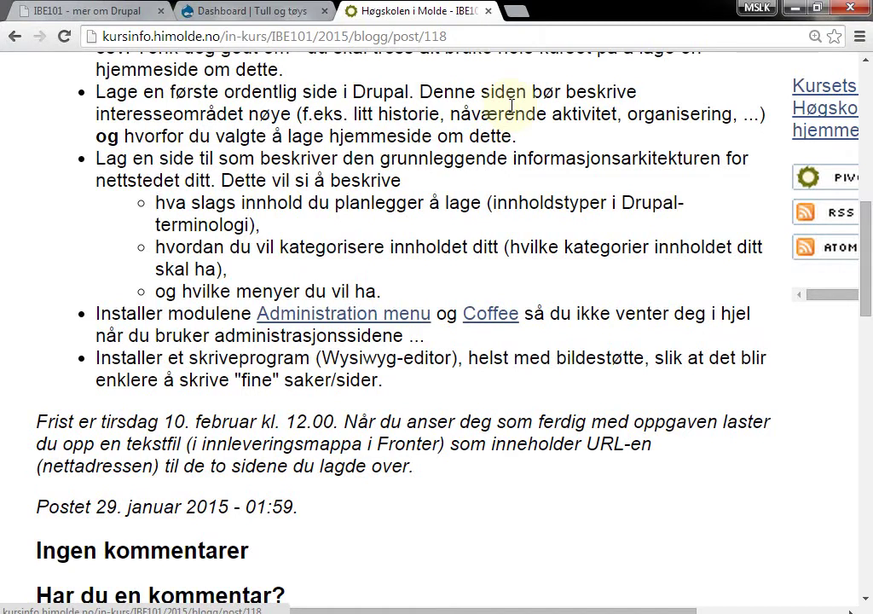
pyautogui.scroll(-2, 511, 105)
pyautogui.scroll(-1, 511, 105)
pyautogui.scroll(1, 512, 104)
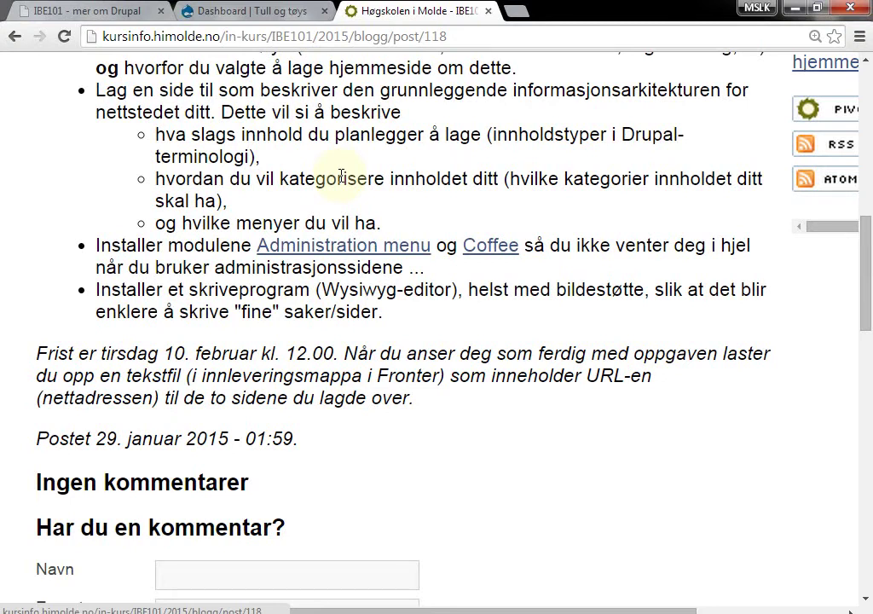
# Read the assignment post down to its comment form, then close the Høgskolen i Molde tab.
pyautogui.scroll(-4, 341, 176)
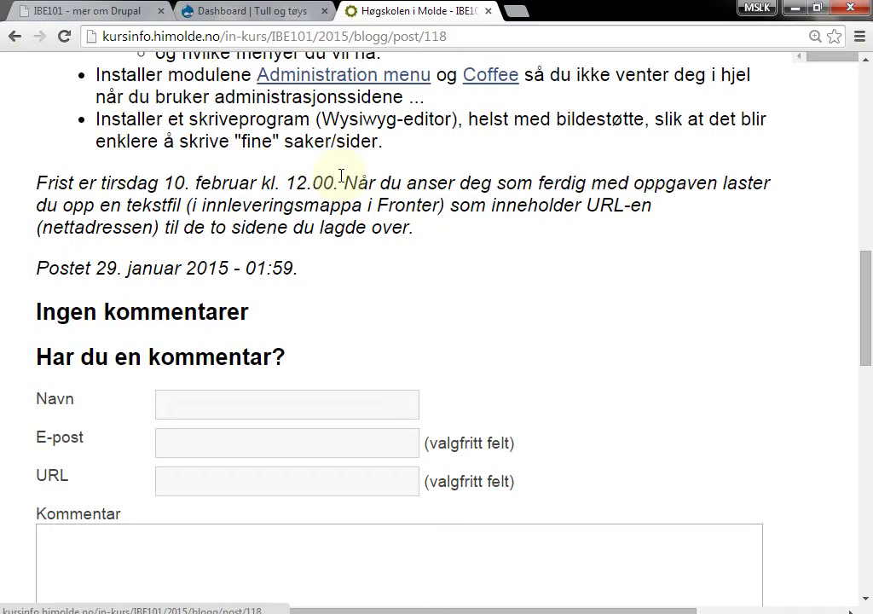
pyautogui.click(489, 12)
# Return to the module installation slide, then scroll the blog post up to the Coffee module task.
pyautogui.click(101, 13)
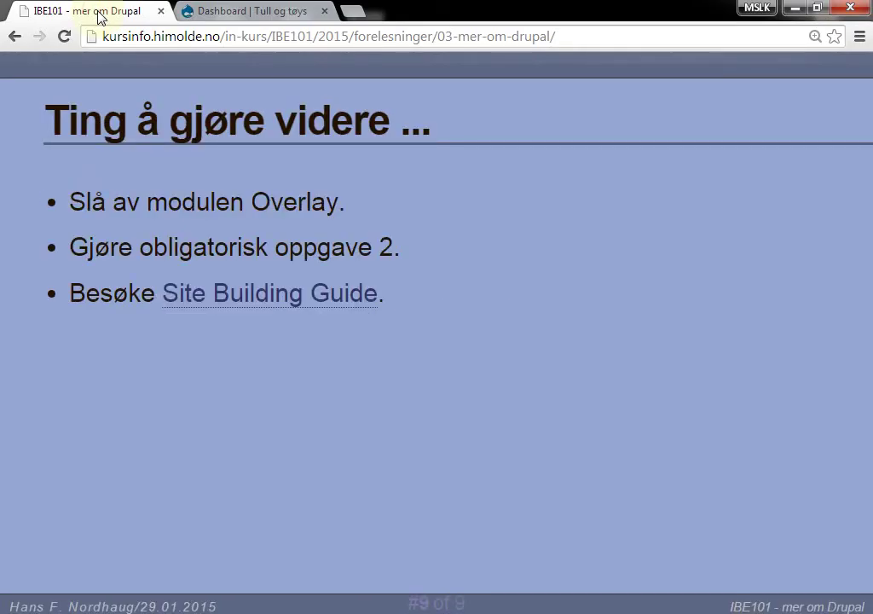
pyautogui.press('Left')
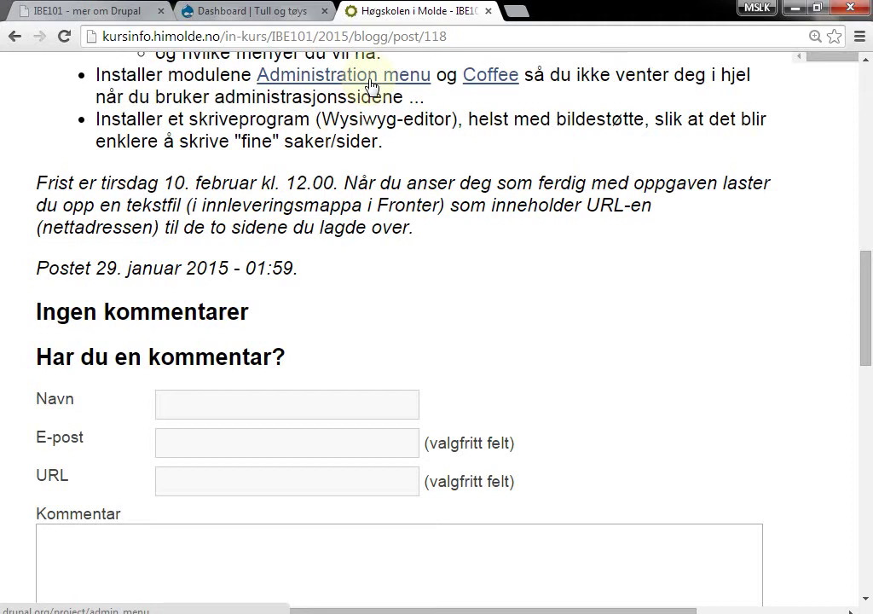
pyautogui.scroll(2, 372, 85)
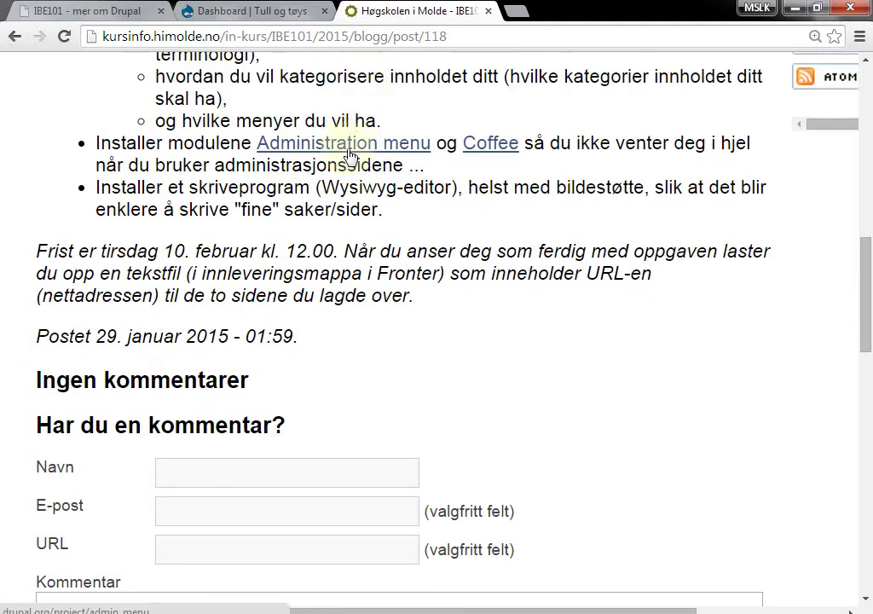
# Open the Administration menu project page, then the site's Modules > Install new module page.
pyautogui.click(349, 155)
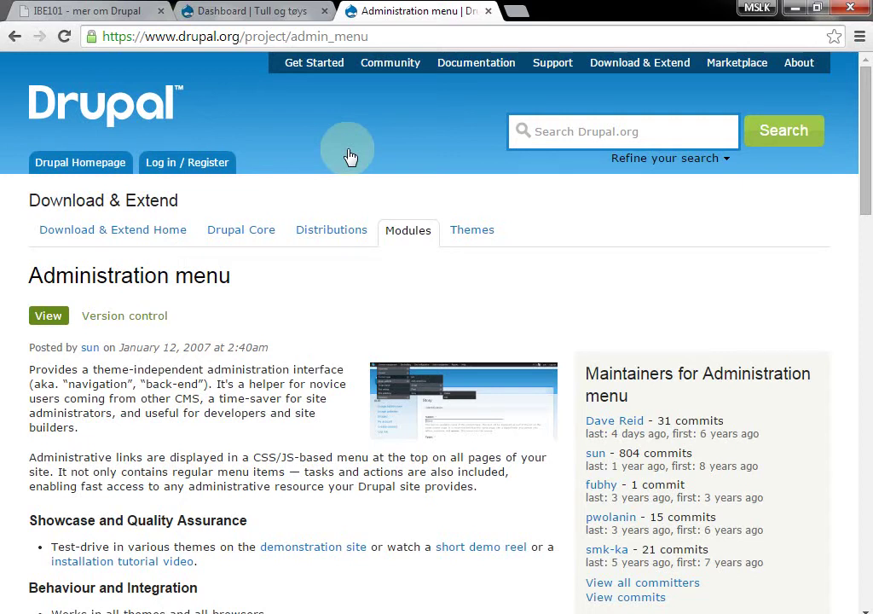
pyautogui.click(256, 13)
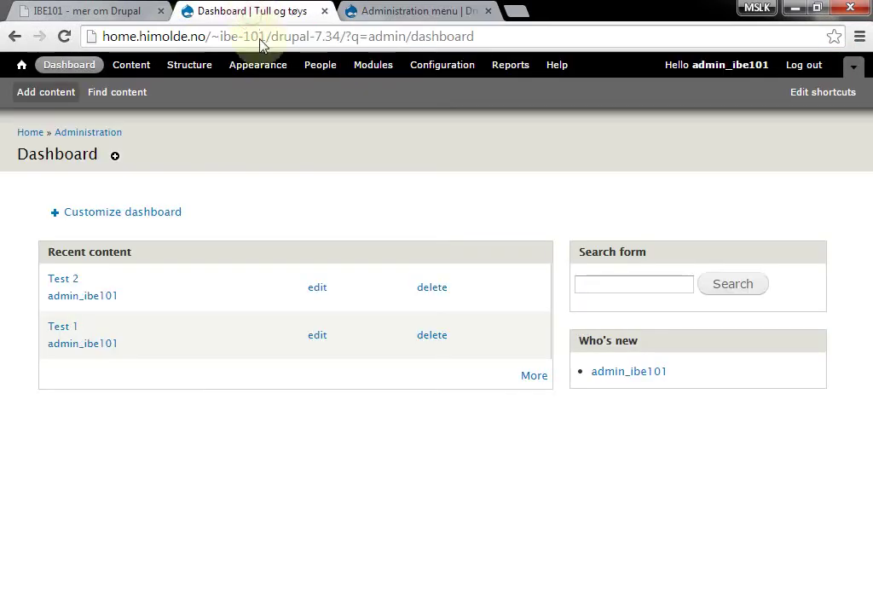
pyautogui.click(372, 65)
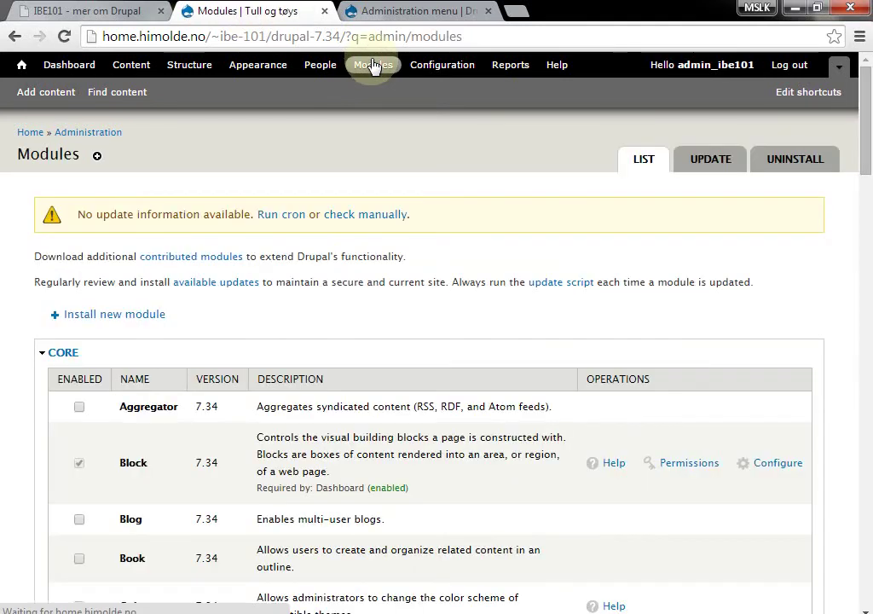
pyautogui.click(118, 320)
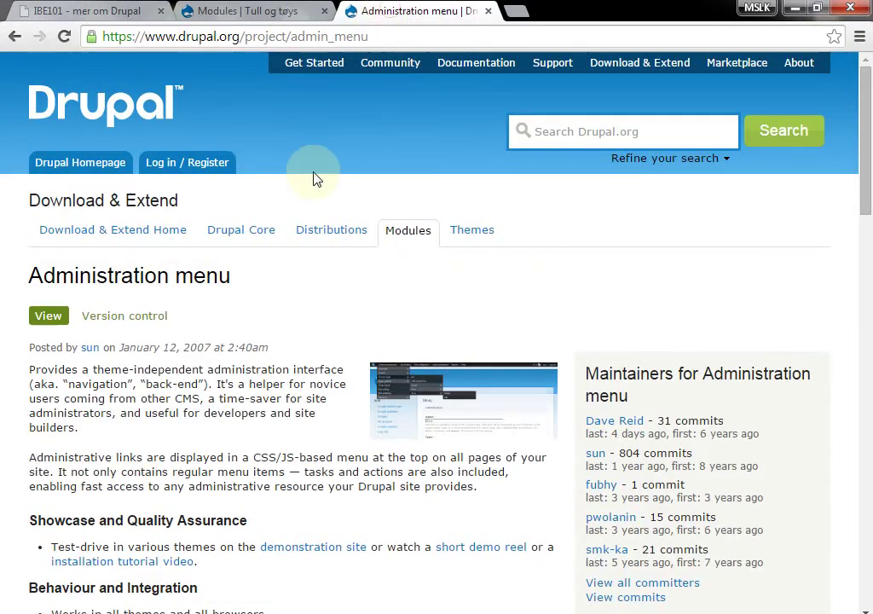
# Copy the download address of the Administration menu 7.x-3.0-rc5 tar.gz release.
pyautogui.scroll(-2, 312, 178)
pyautogui.scroll(-8, 312, 177)
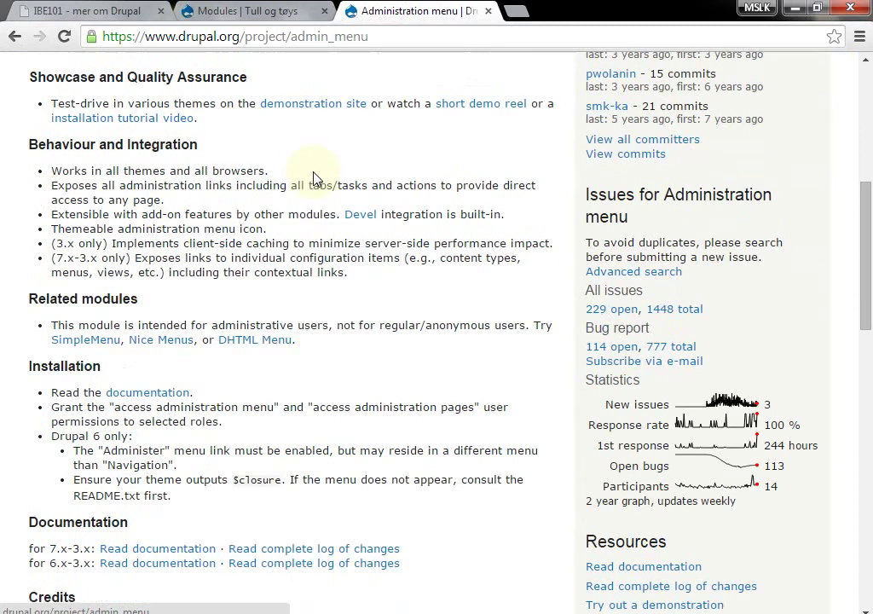
pyautogui.scroll(-8, 312, 177)
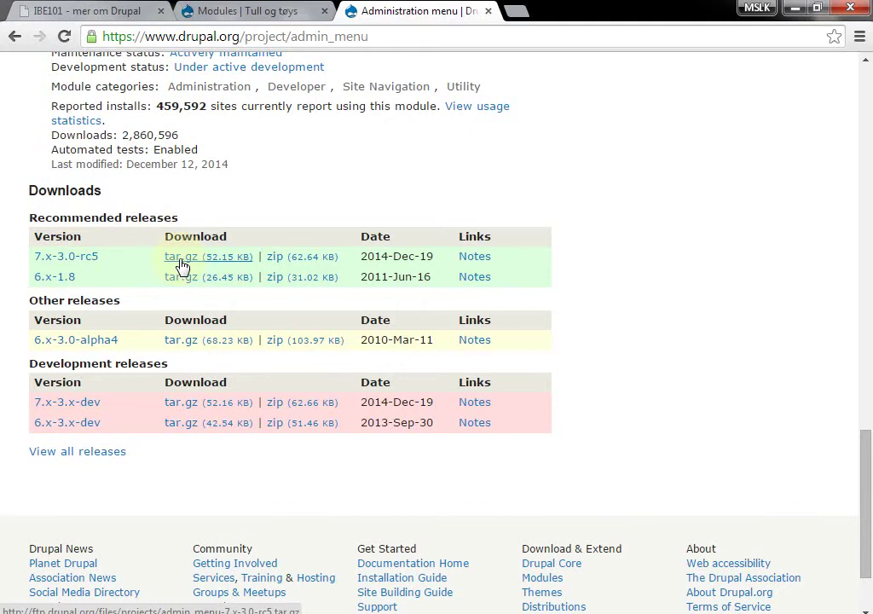
pyautogui.rightClick(182, 266)
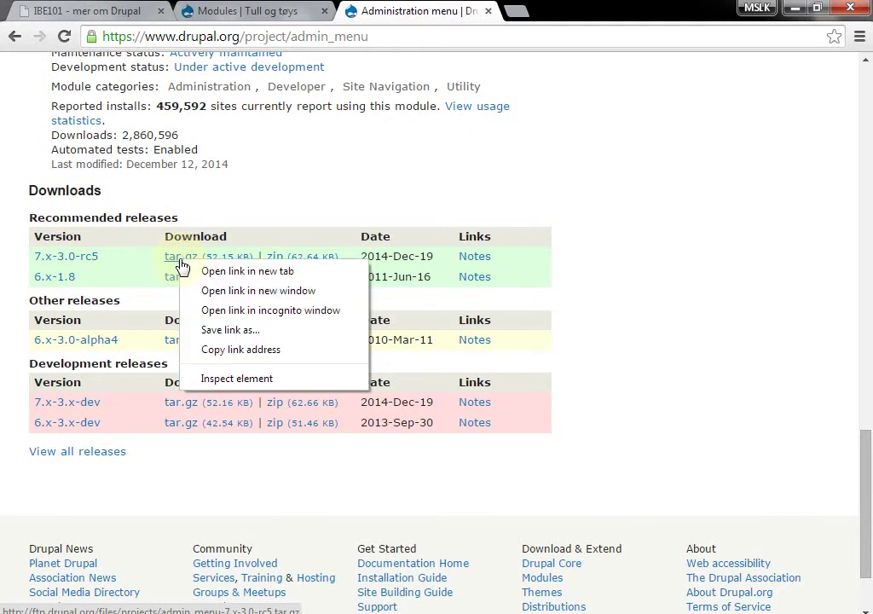
pyautogui.click(249, 350)
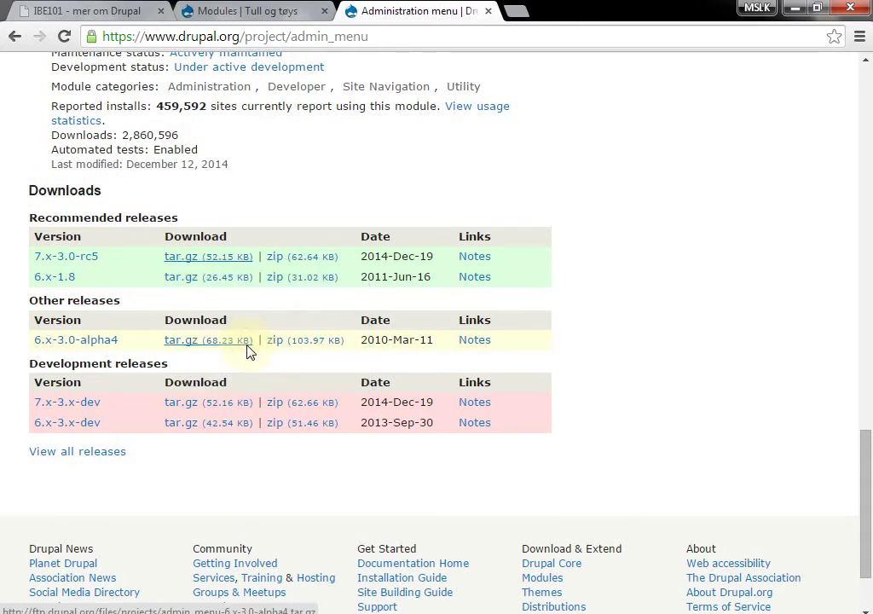
pyautogui.click(220, 13)
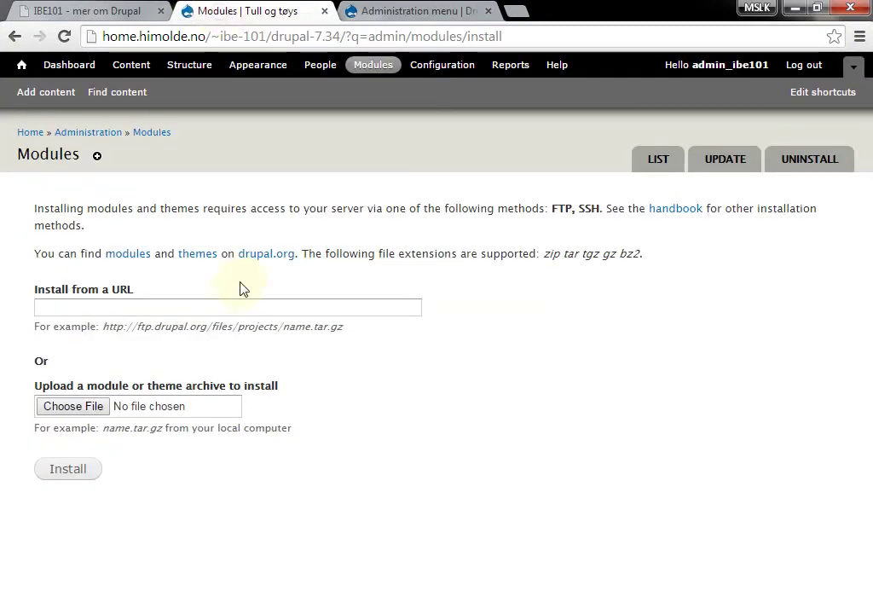
# Paste the copied admin_menu tar.gz URL into Install from a URL and install it.
pyautogui.click(220, 306)
pyautogui.hotkey('ctrl', 'v')
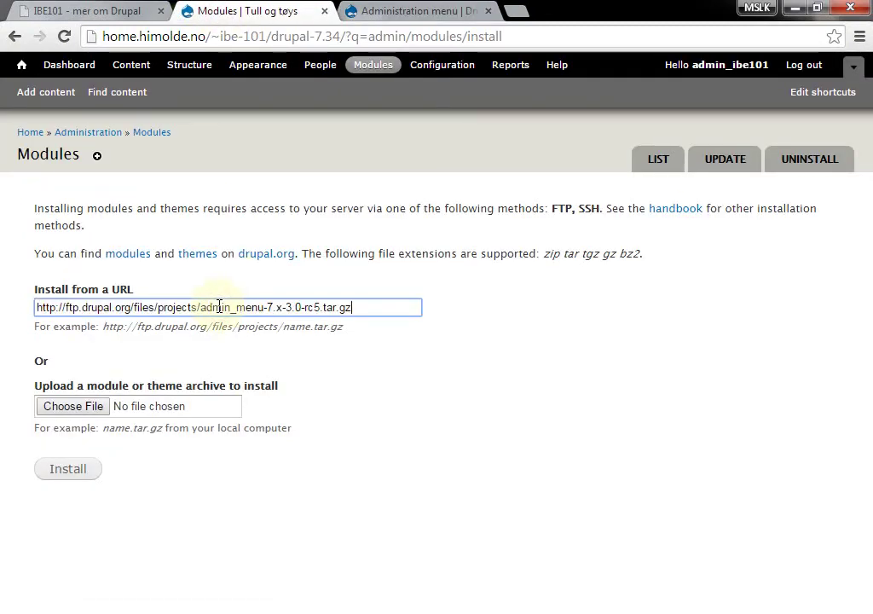
pyautogui.click(70, 471)
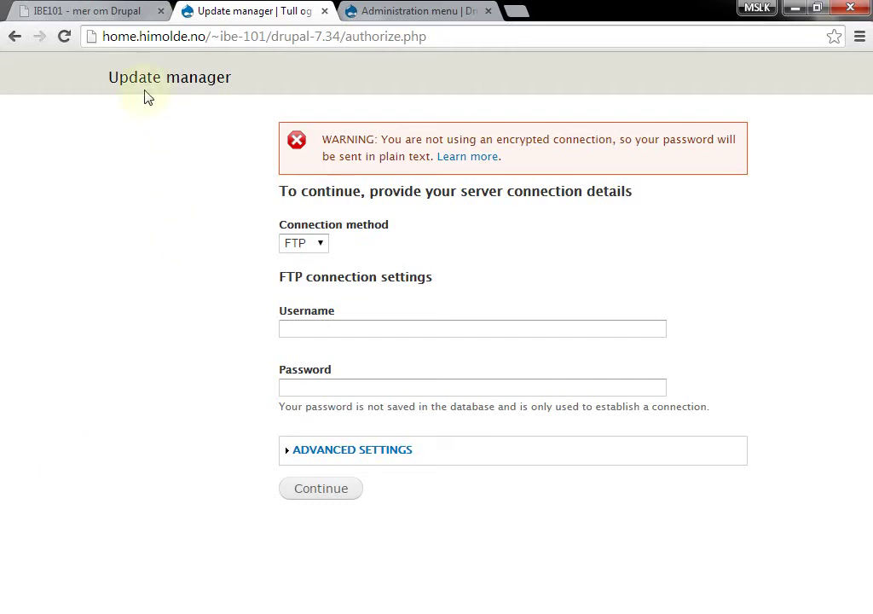
# Reload the page over https, then drop authorize.php to load the site's front page.
pyautogui.click(136, 38)
pyautogui.click(137, 37)
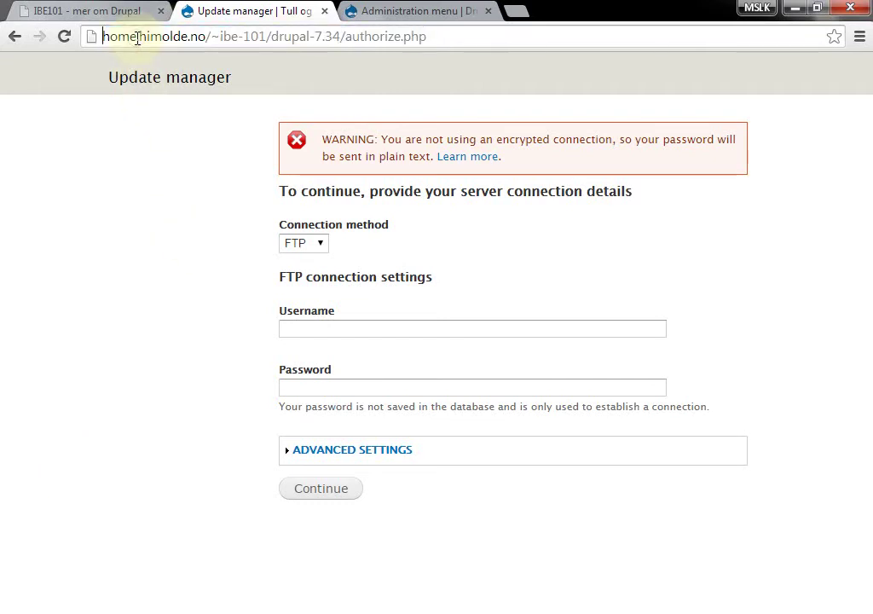
pyautogui.write('https')
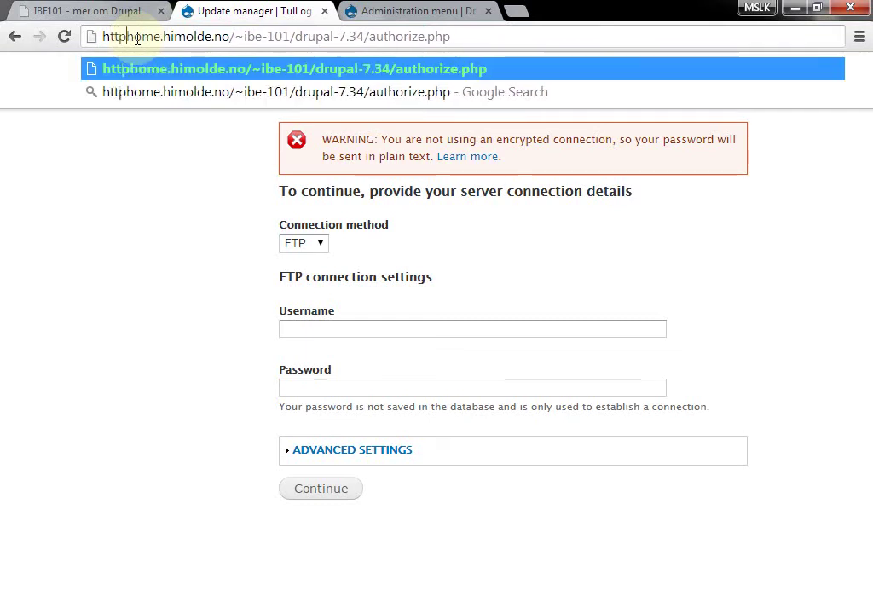
pyautogui.write('://')
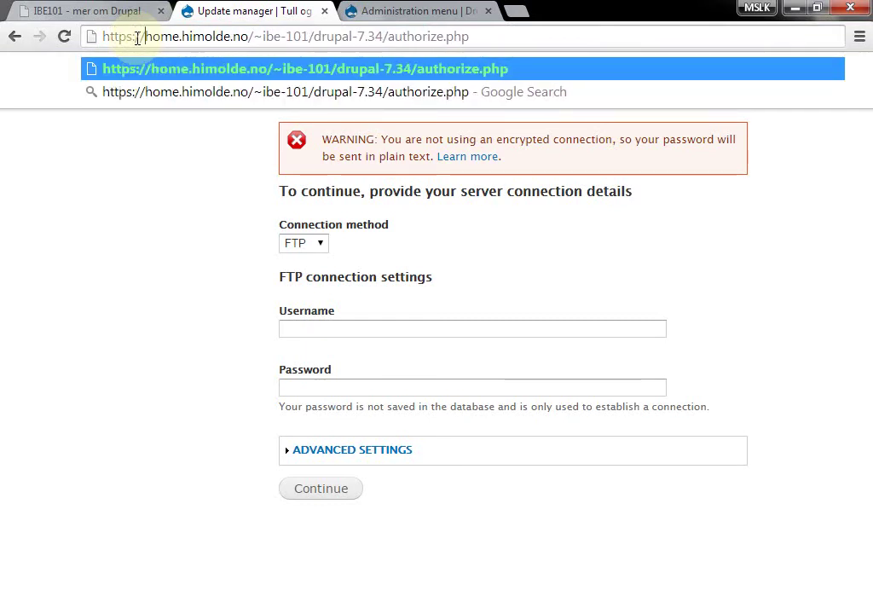
pyautogui.press('Return')
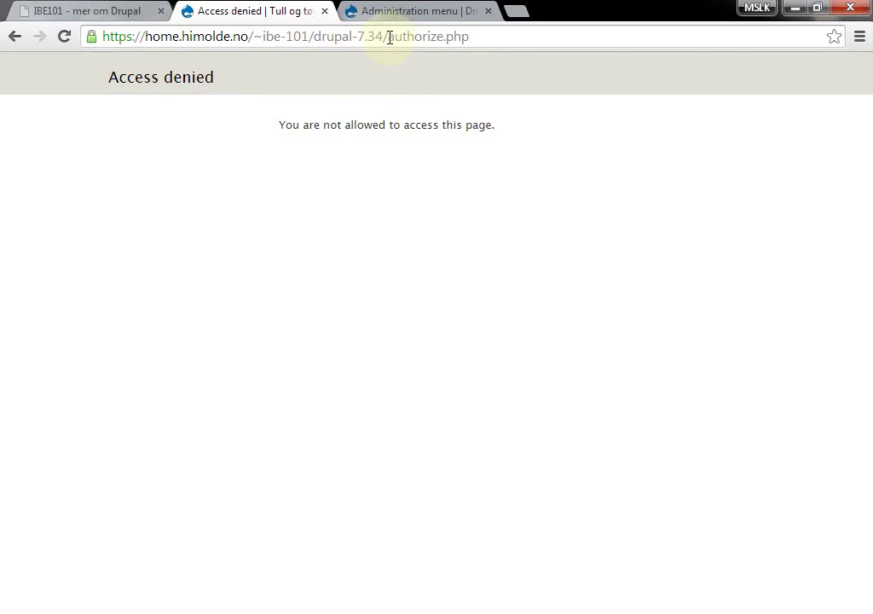
pyautogui.moveTo(388, 36); pyautogui.dragTo(563, 48)
pyautogui.press('BackSpace')
pyautogui.press('Return')
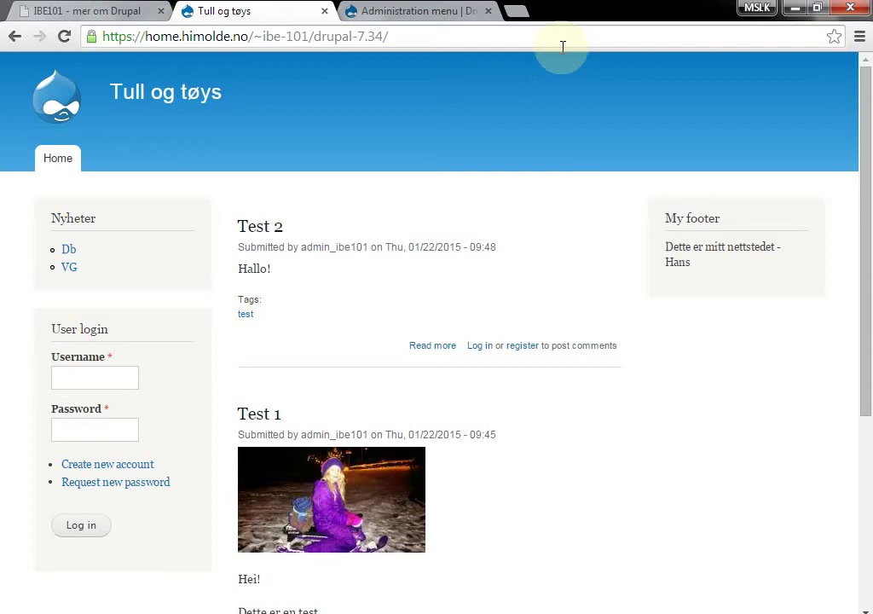
# Log in as the site administrator, picking the username from autocomplete and entering the password.
pyautogui.click(104, 378)
pyautogui.write('i')
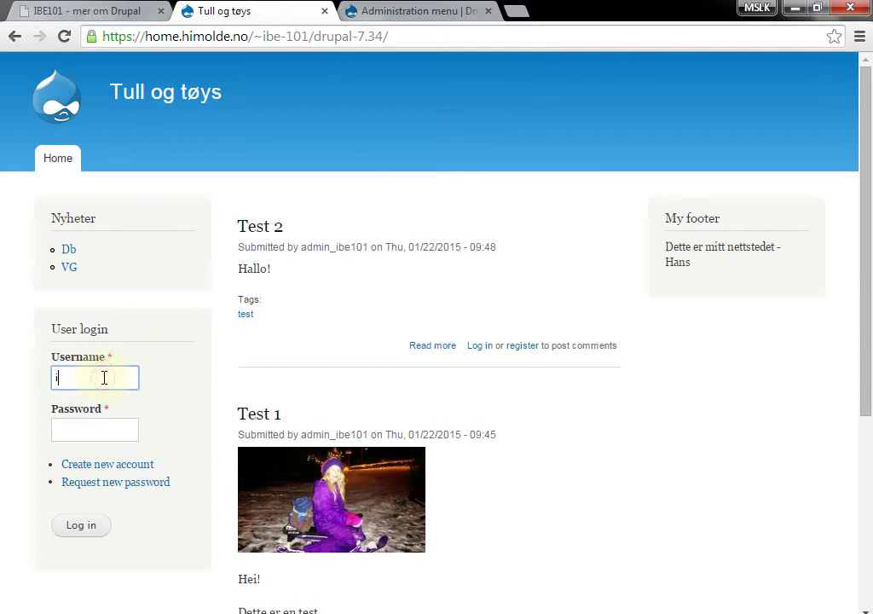
pyautogui.write('be')
pyautogui.press('BackSpace')
pyautogui.press('BackSpace')
pyautogui.press('BackSpace')
pyautogui.write('ad')
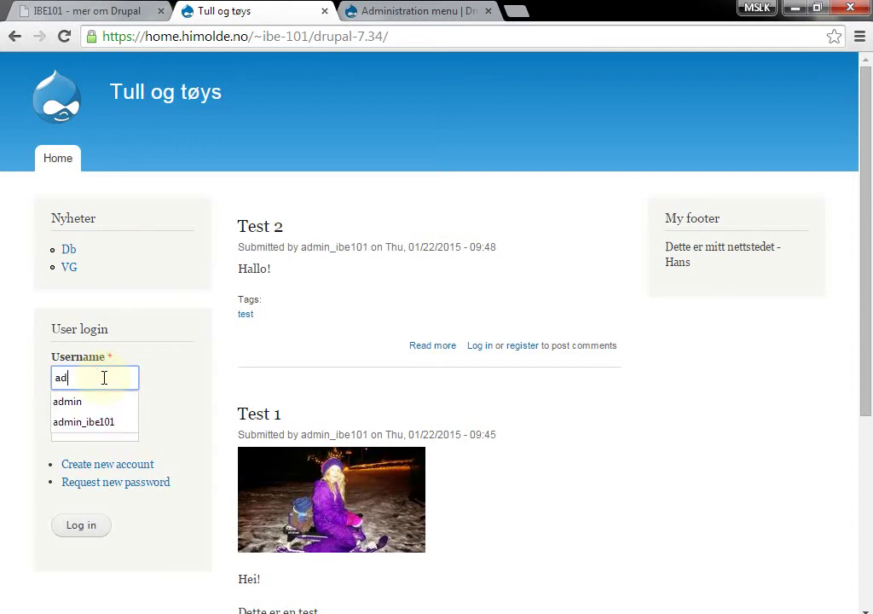
pyautogui.press('Down')
pyautogui.press('Down')
pyautogui.press('Return')
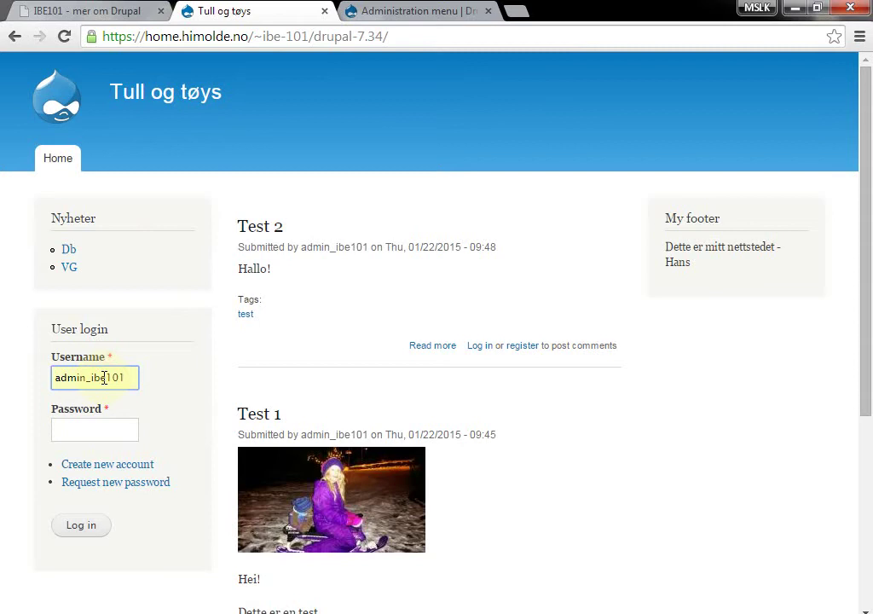
pyautogui.press('Tab')
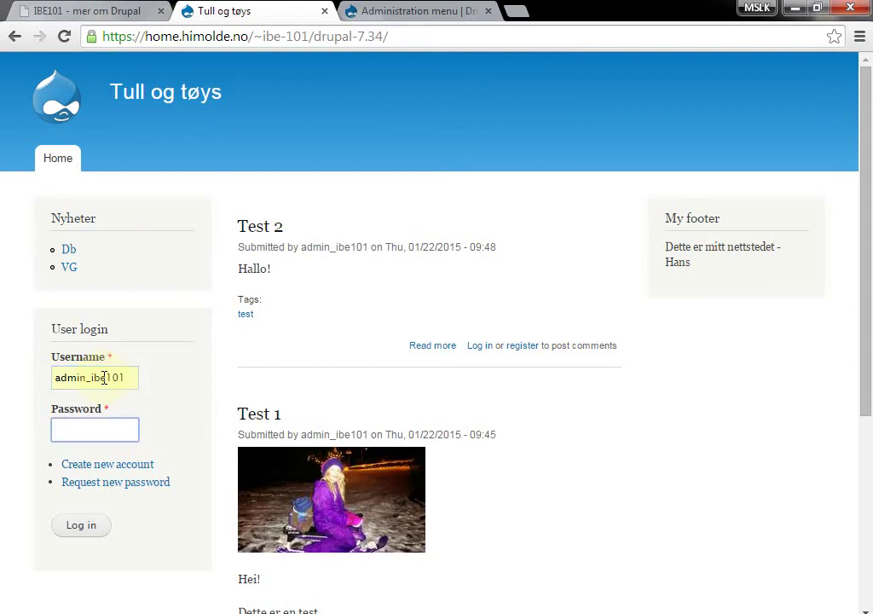
pyautogui.write('********')
pyautogui.press('Return')
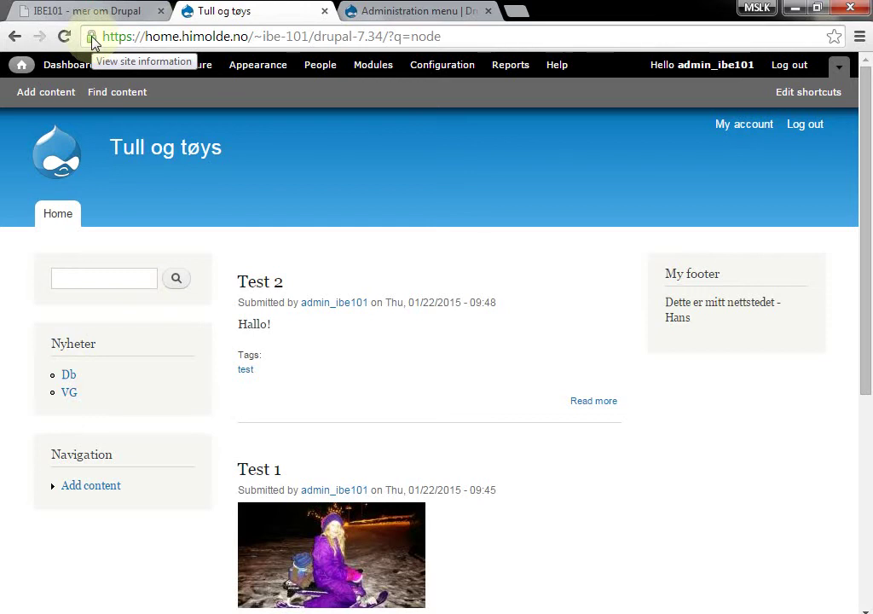
# Open Modules > Install new module over https, then return to the Administration menu downloads.
pyautogui.click(370, 75)
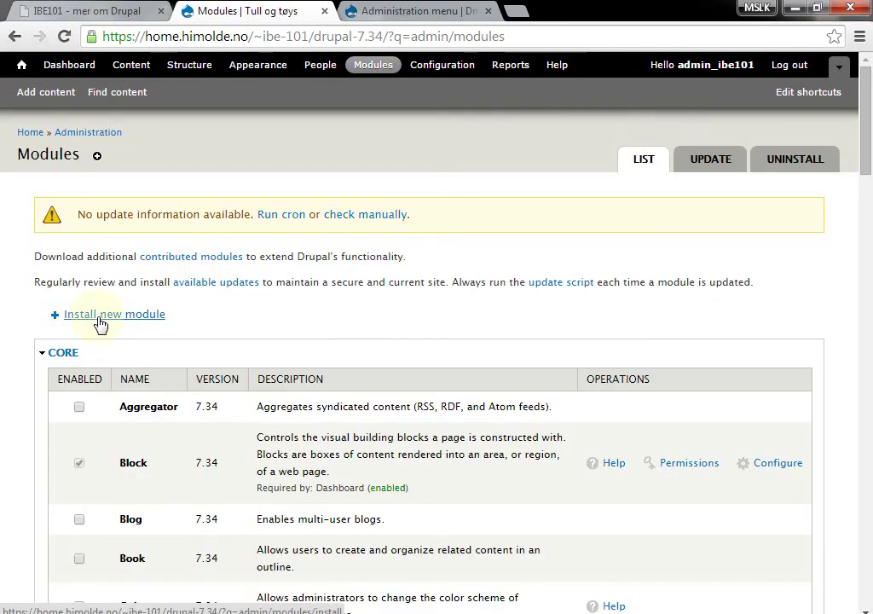
pyautogui.click(98, 319)
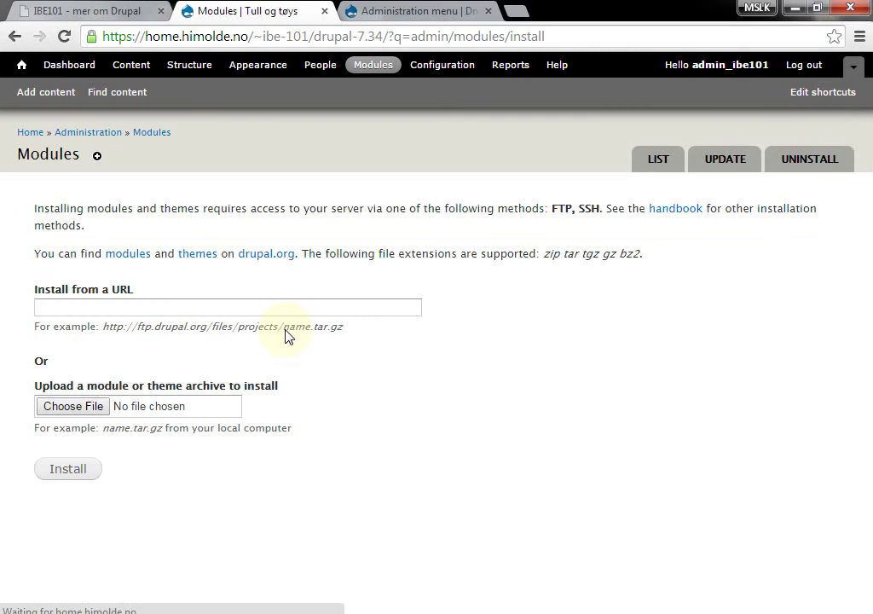
pyautogui.click(400, 11)
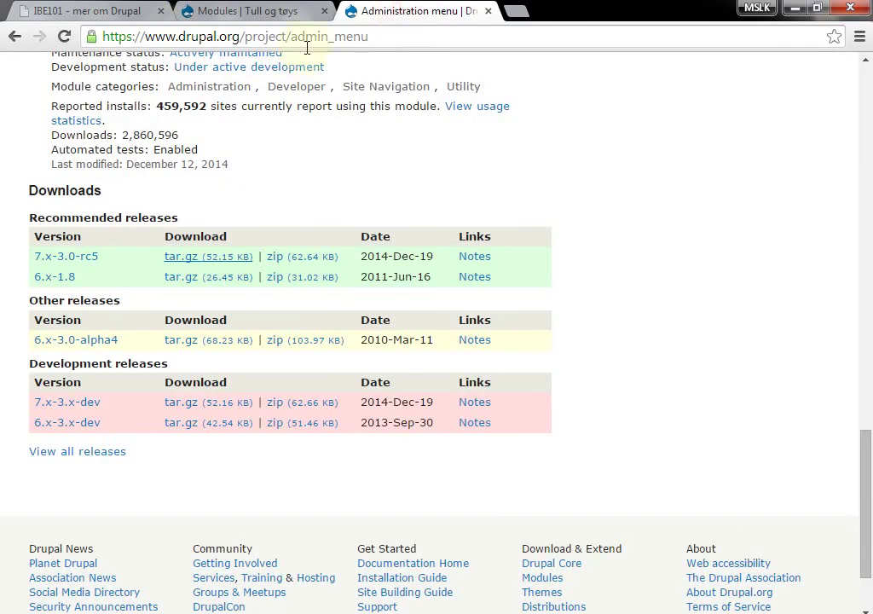
# Copy the 7.x-3.0-rc5 tar.gz link again and install it from URL on the https site.
pyautogui.rightClick(177, 258)
pyautogui.click(238, 350)
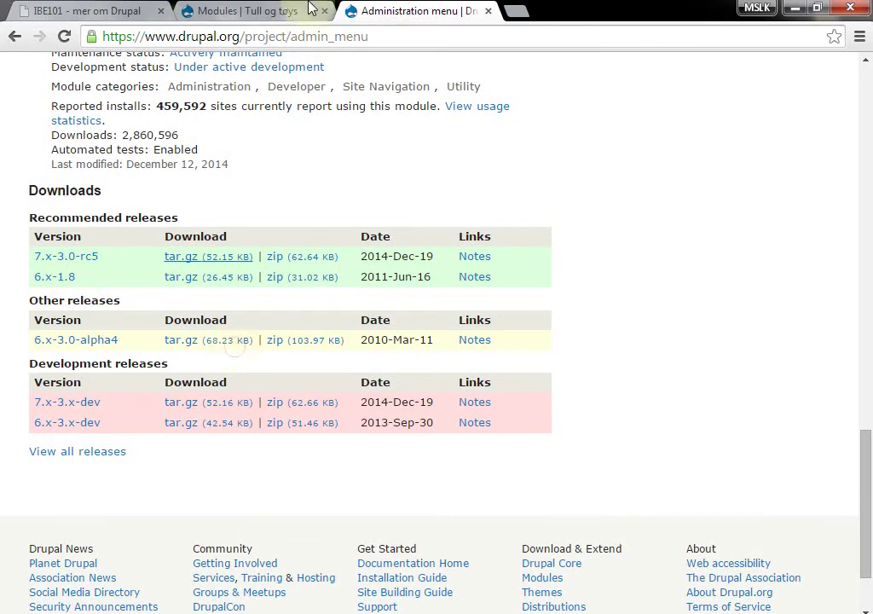
pyautogui.click(279, 12)
pyautogui.click(165, 308)
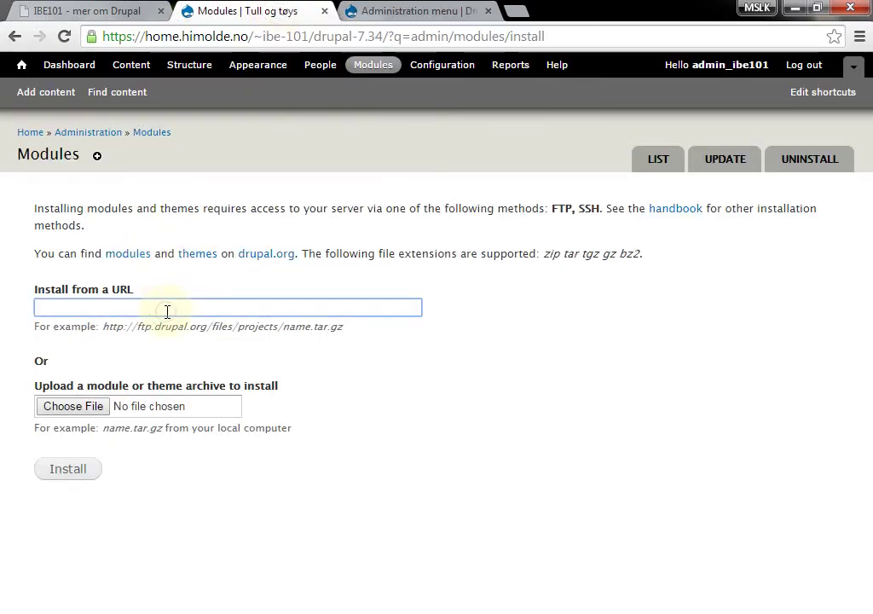
pyautogui.hotkey('ctrl', 'v')
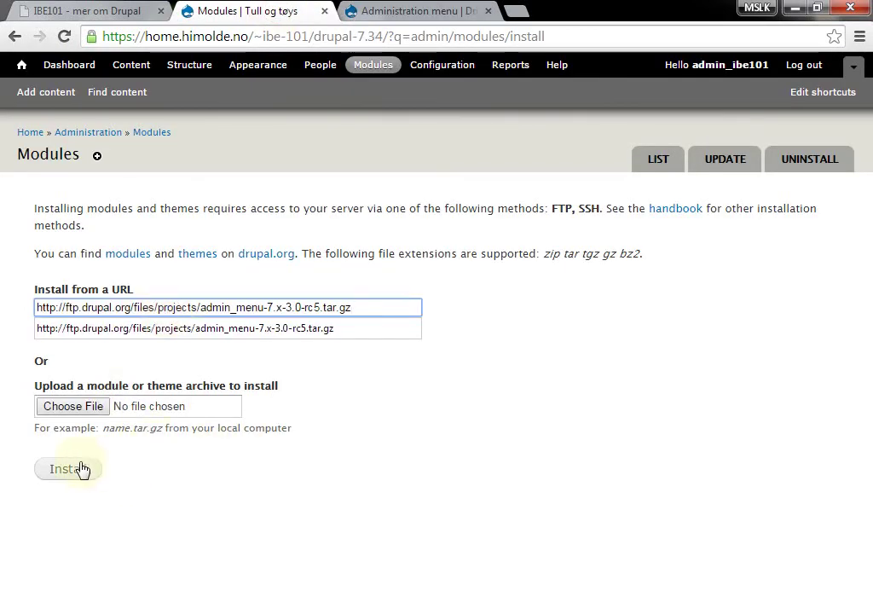
pyautogui.click(80, 468)
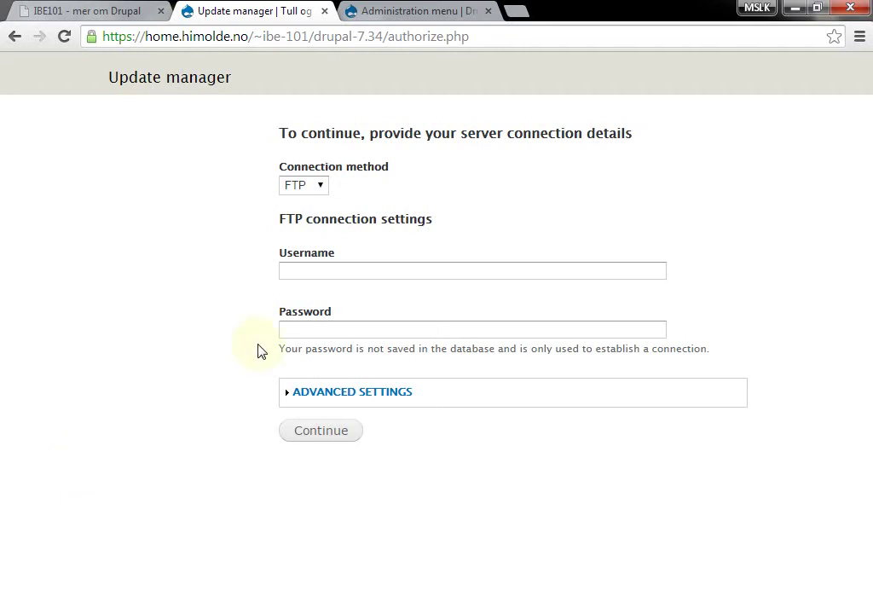
# Keep FTP as the connection method and enter the FTP username.
pyautogui.click(321, 187)
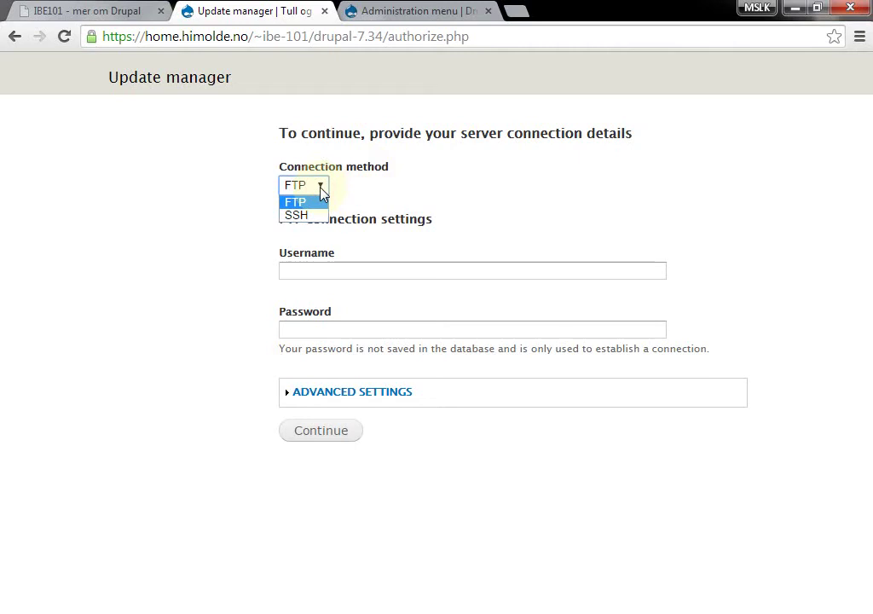
pyautogui.click(310, 209)
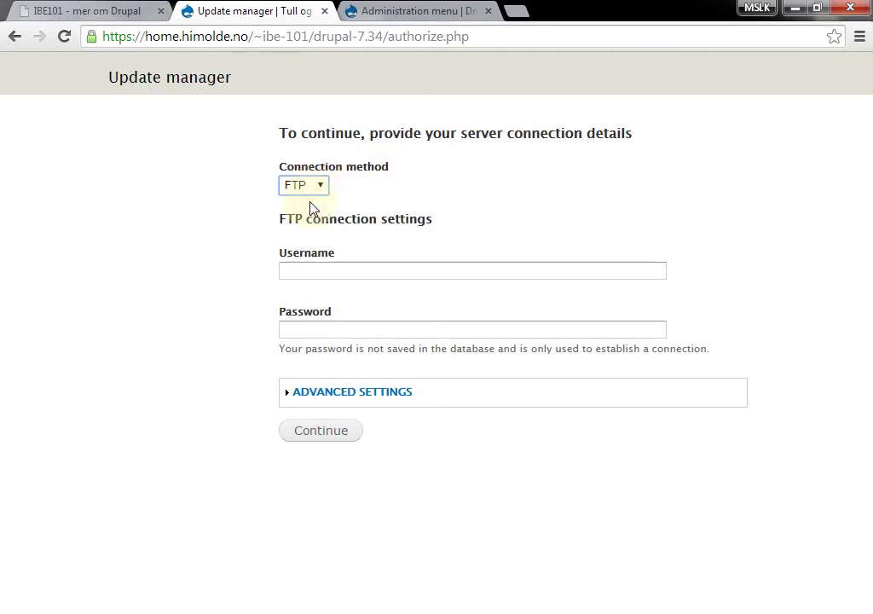
pyautogui.click(331, 267)
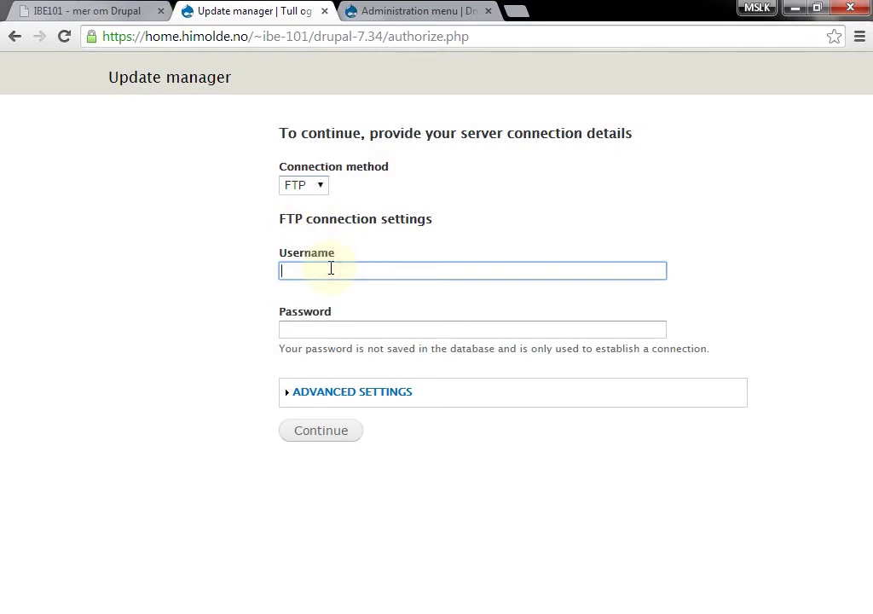
pyautogui.write('ibe-101')
# From the Password field, launch Password Safe with Ctrl+Alt+P and enter its safe combination.
pyautogui.click(324, 325)
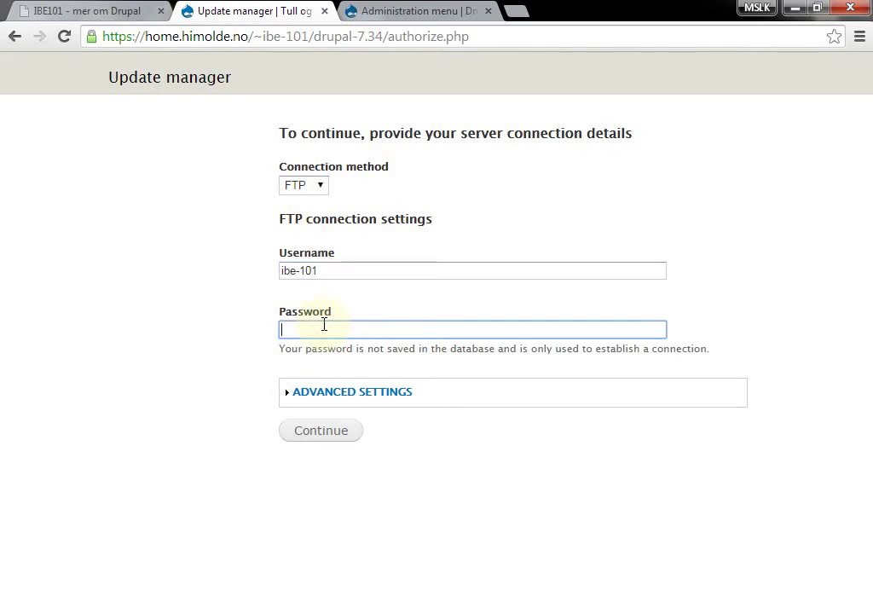
pyautogui.hotkey('ctrl', 'alt', 'p')
pyautogui.write('*****')
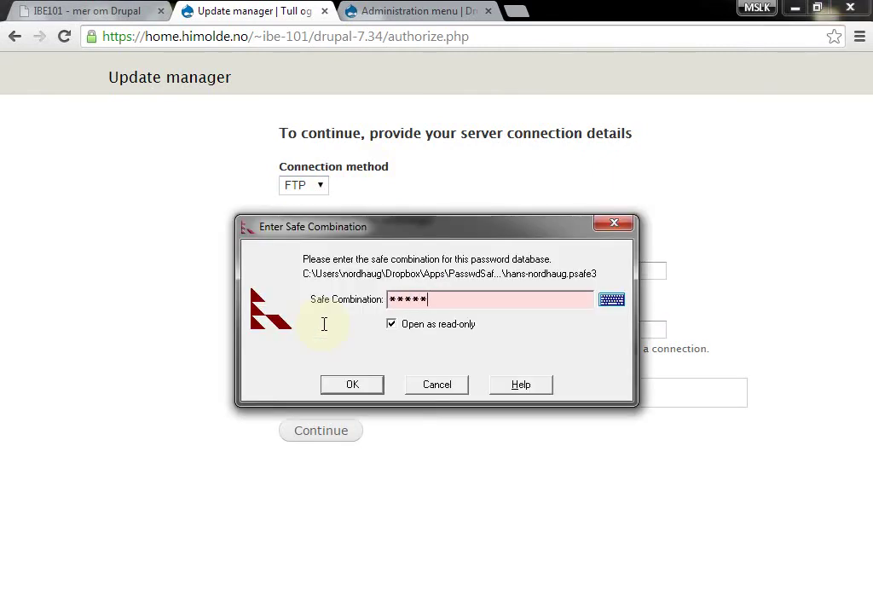
pyautogui.write('***********************')
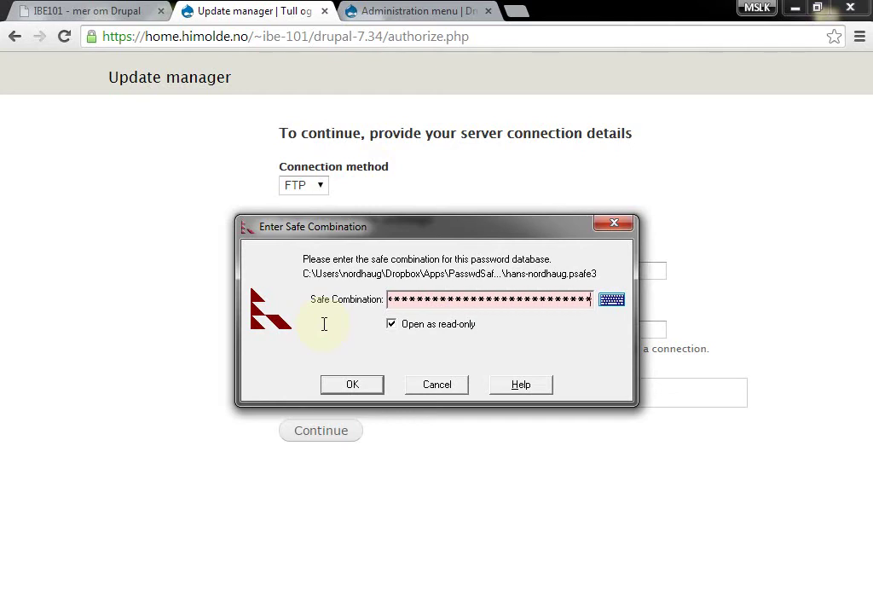
# Unlock Password Safe and search for the FTP account's entry.
pyautogui.press('Return')
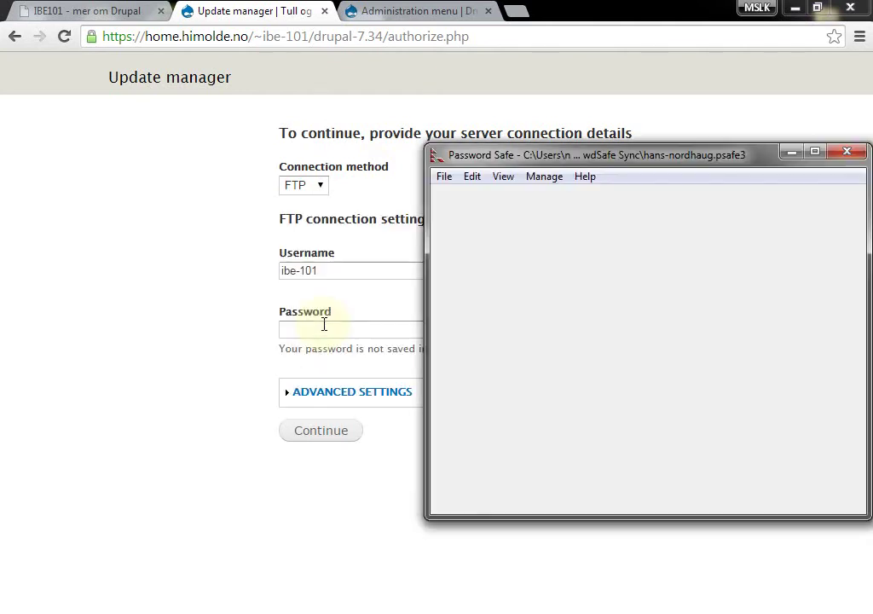
pyautogui.hotkey('ctrl', 'f')
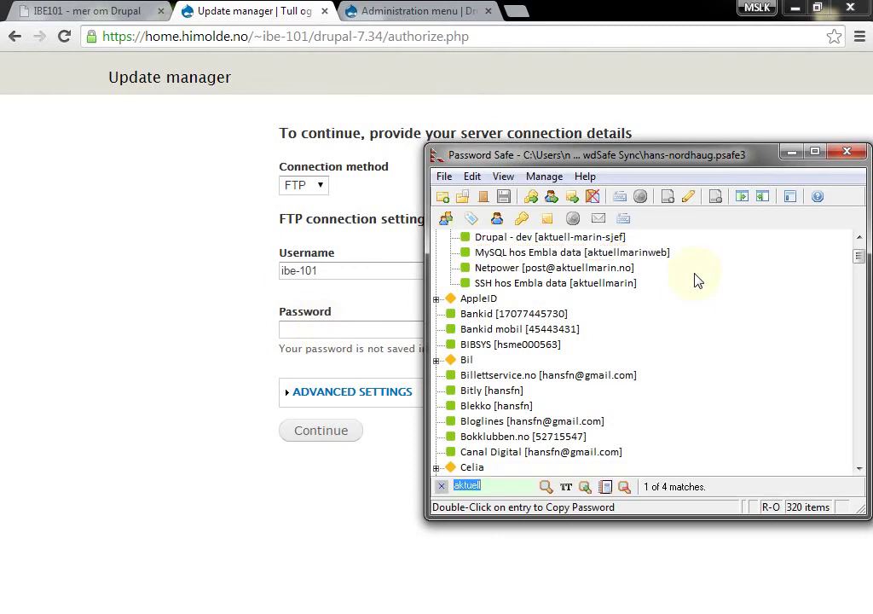
pyautogui.write('ibe-101')
pyautogui.press('Return')
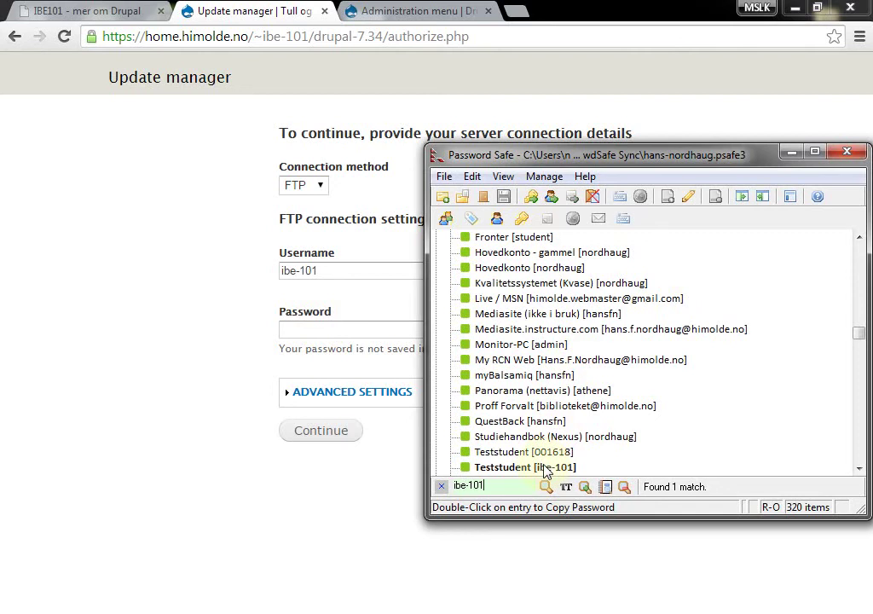
# Copy that entry's password and paste it into the Update manager's Password field.
pyautogui.rightClick(545, 468)
pyautogui.click(629, 256)
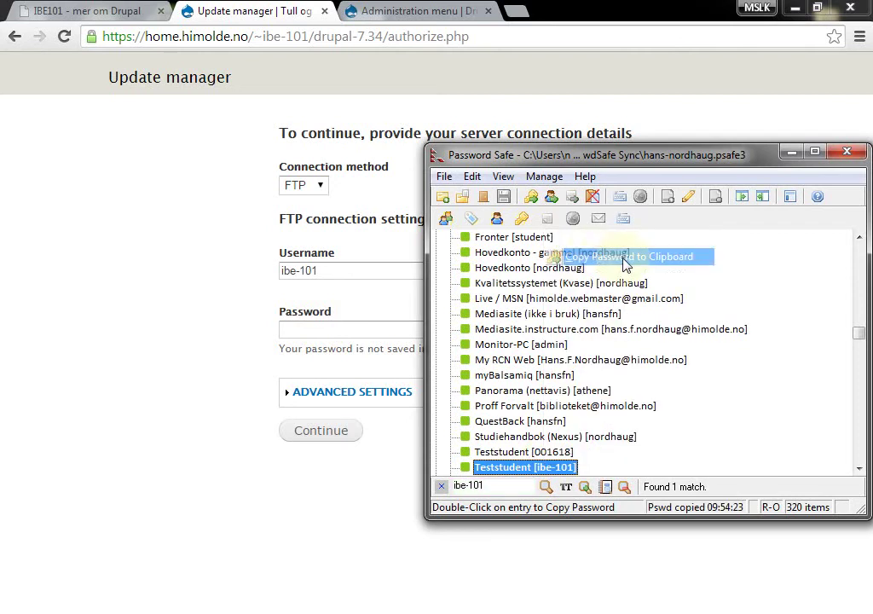
pyautogui.click(358, 328)
pyautogui.hotkey('ctrl', 'v')
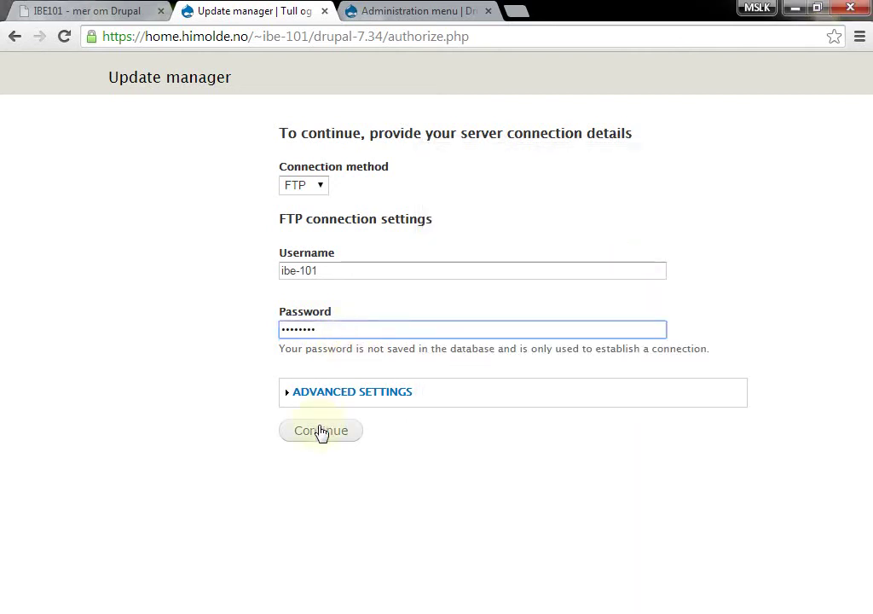
# Continue the FTP install of admin_menu, then follow 'Enable newly added modules'.
pyautogui.click(322, 431)
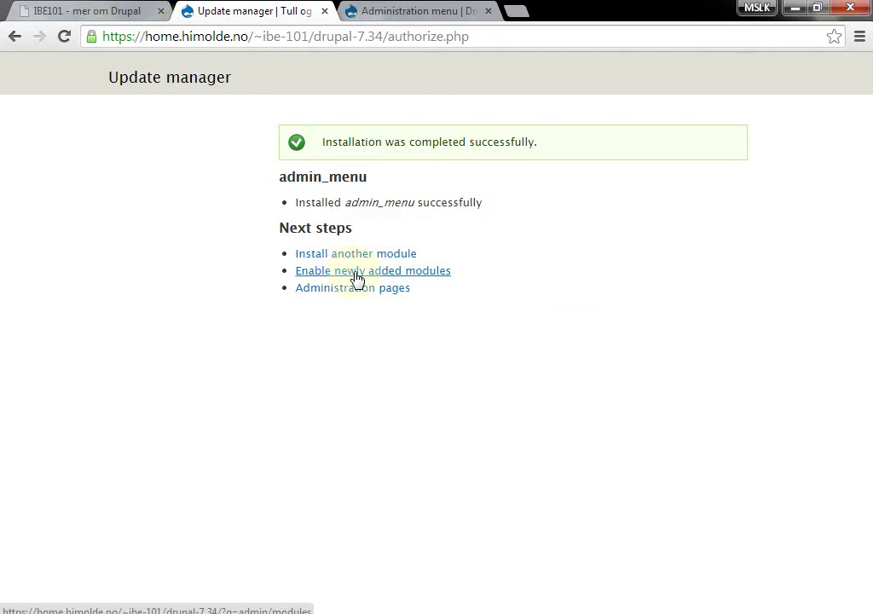
pyautogui.click(357, 279)
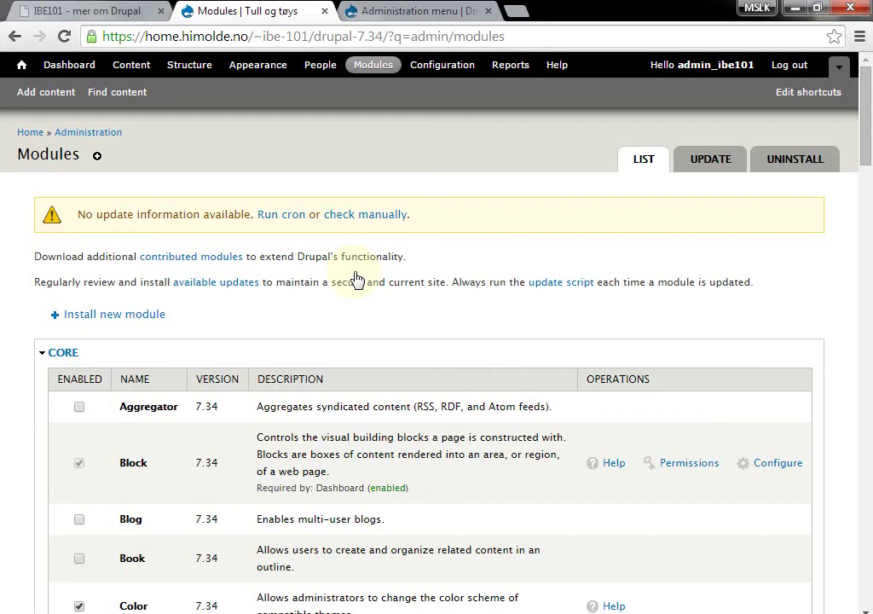
# Find 'administration m' on the modules page, tick Administration menu Toolbar style and save the configuration.
pyautogui.hotkey('ctrl', 'f')
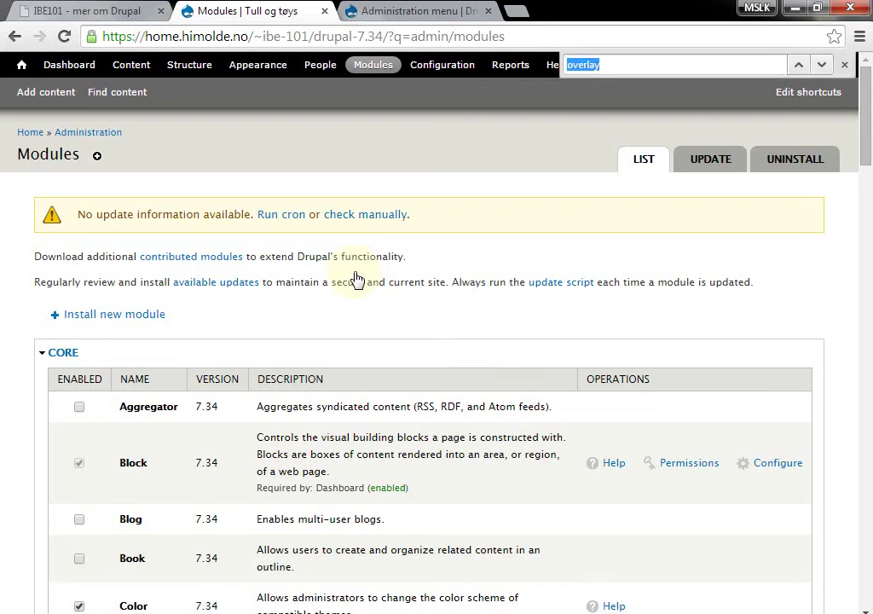
pyautogui.write('adminis')
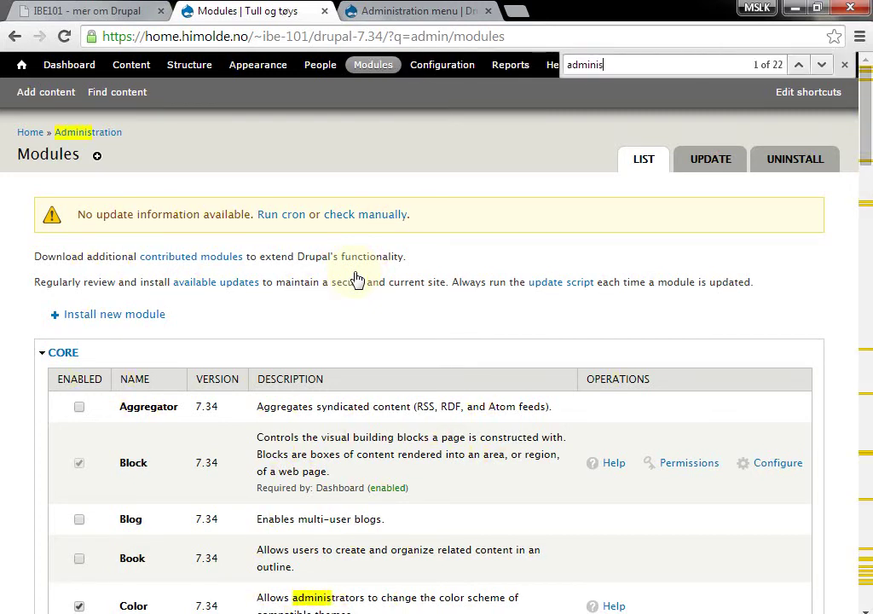
pyautogui.write('traion')
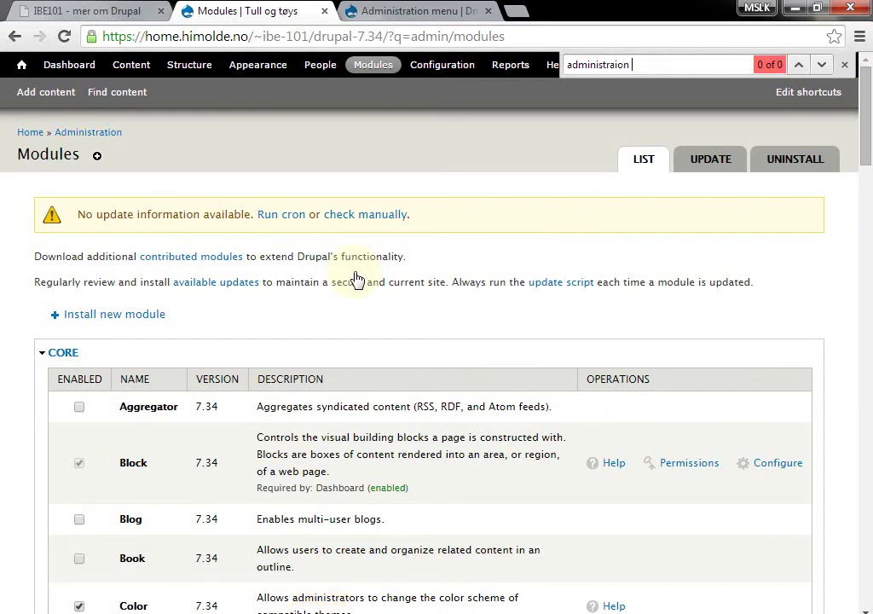
pyautogui.write(' men')
pyautogui.press('BackSpace')
pyautogui.press('BackSpace')
pyautogui.press('BackSpace')
pyautogui.press('BackSpace')
pyautogui.press('BackSpace')
pyautogui.press('BackSpace')
pyautogui.press('BackSpace')
pyautogui.write('tion m')
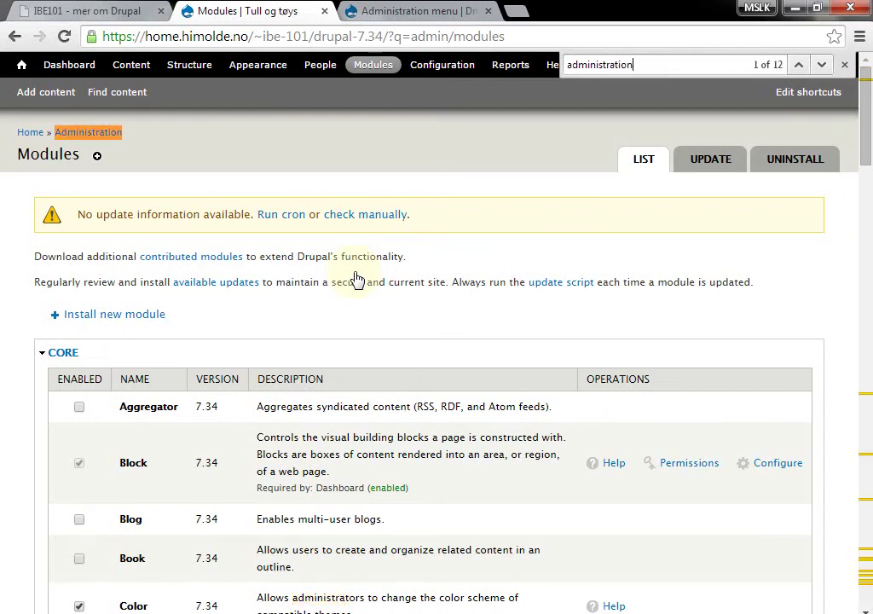
pyautogui.press('Return')
pyautogui.press('Return')
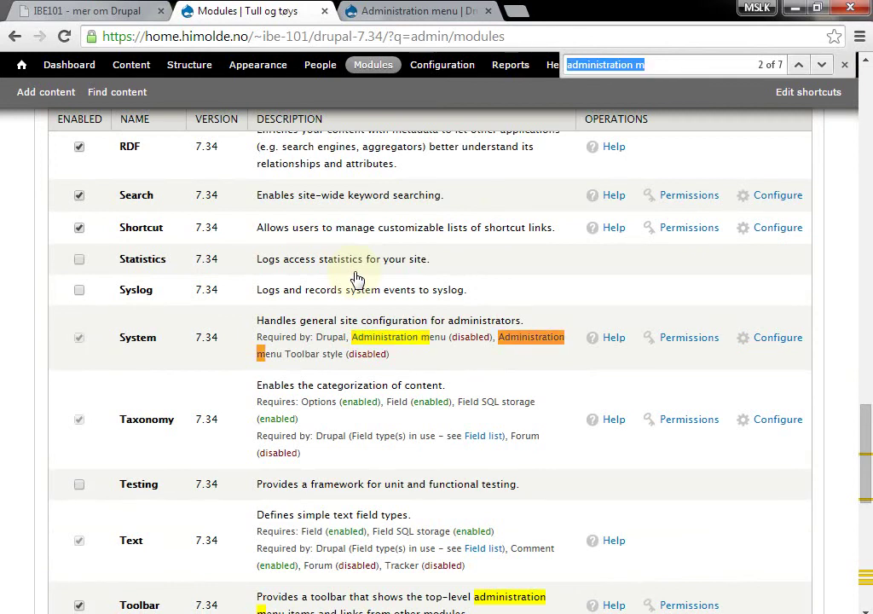
pyautogui.press('Return')
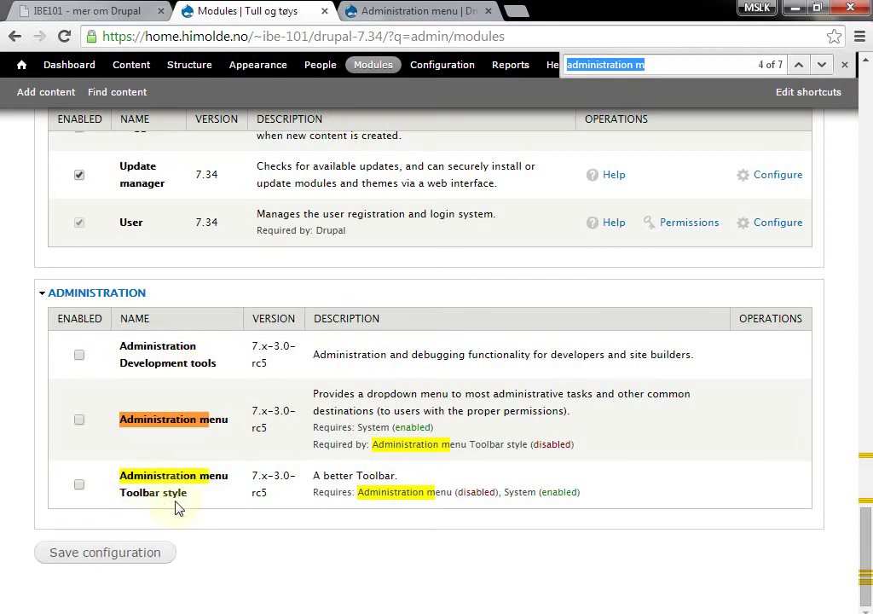
pyautogui.click(79, 485)
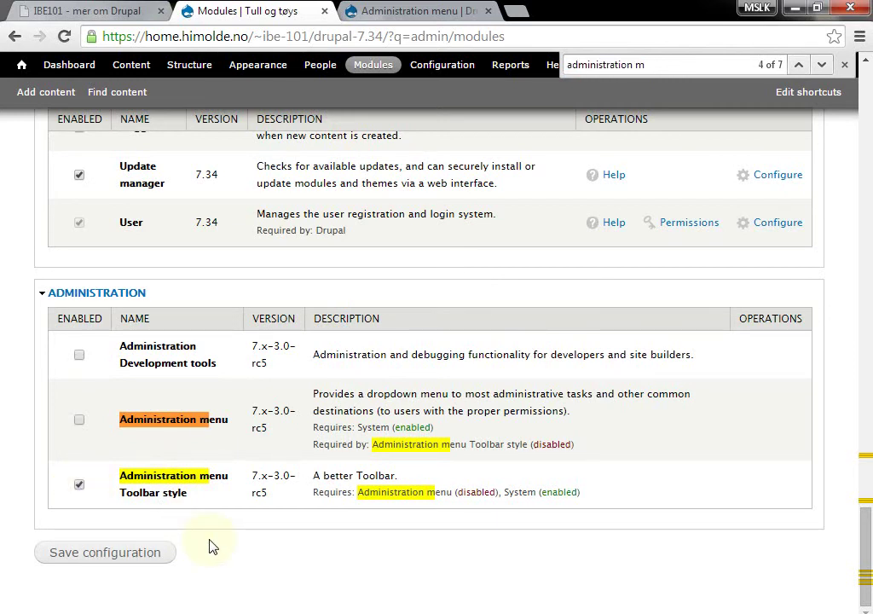
pyautogui.click(130, 556)
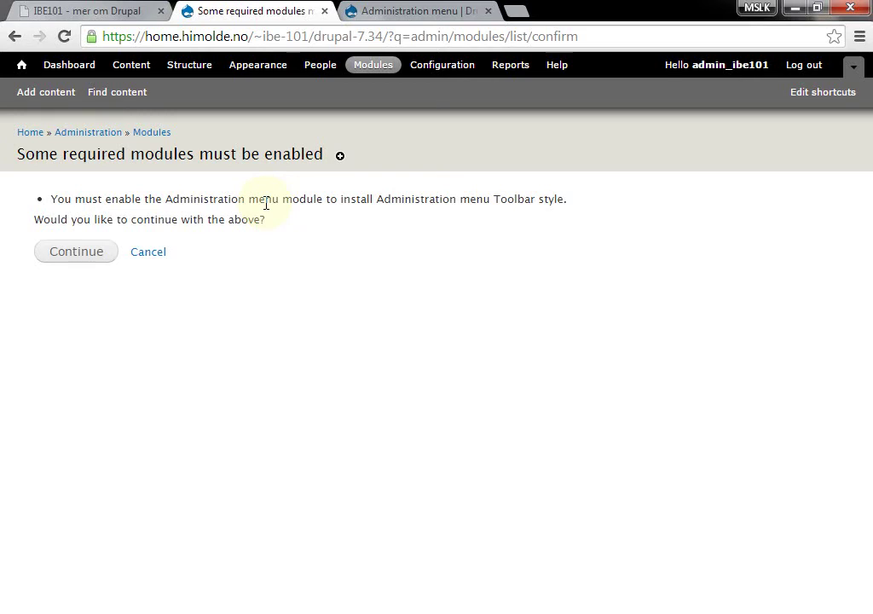
# Continue to also enable the required Administration menu module.
pyautogui.click(53, 259)
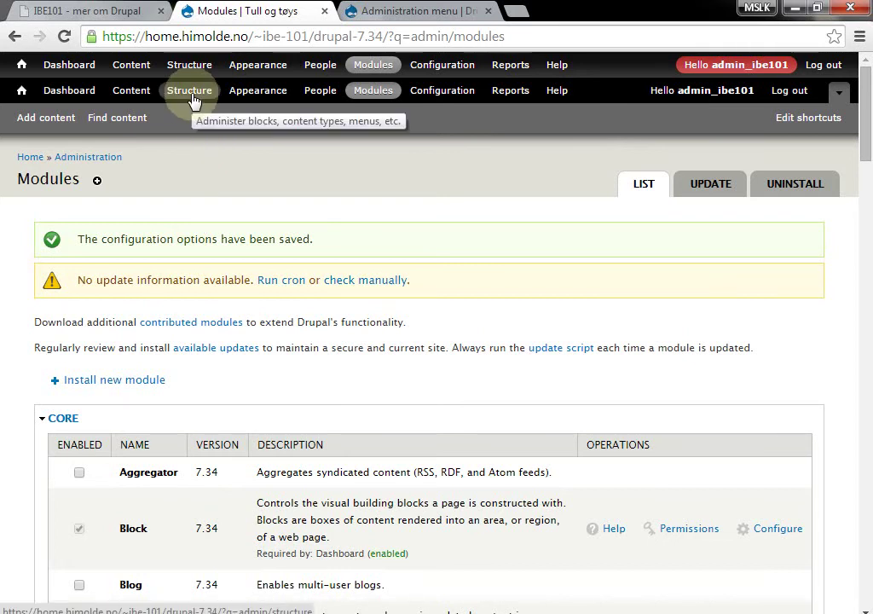
# Open the Article Image field settings via Structure > Content types > Article > Manage fields in the admin menu.
pyautogui.moveTo(193, 75)
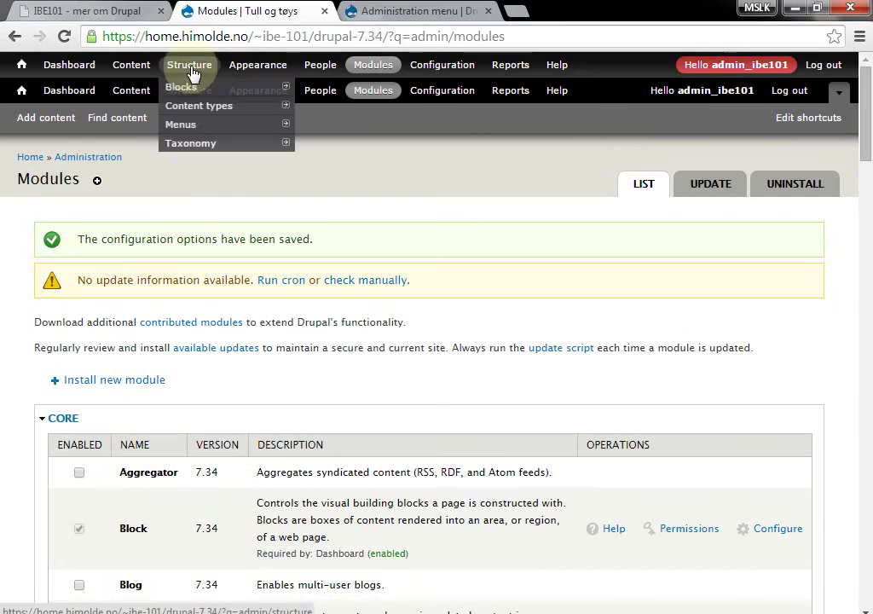
pyautogui.moveTo(243, 109)
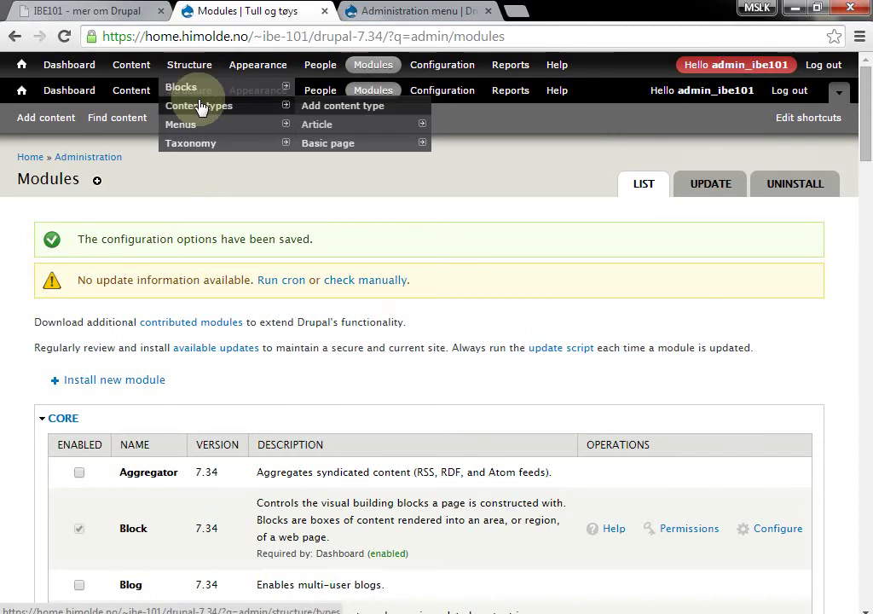
pyautogui.moveTo(328, 128)
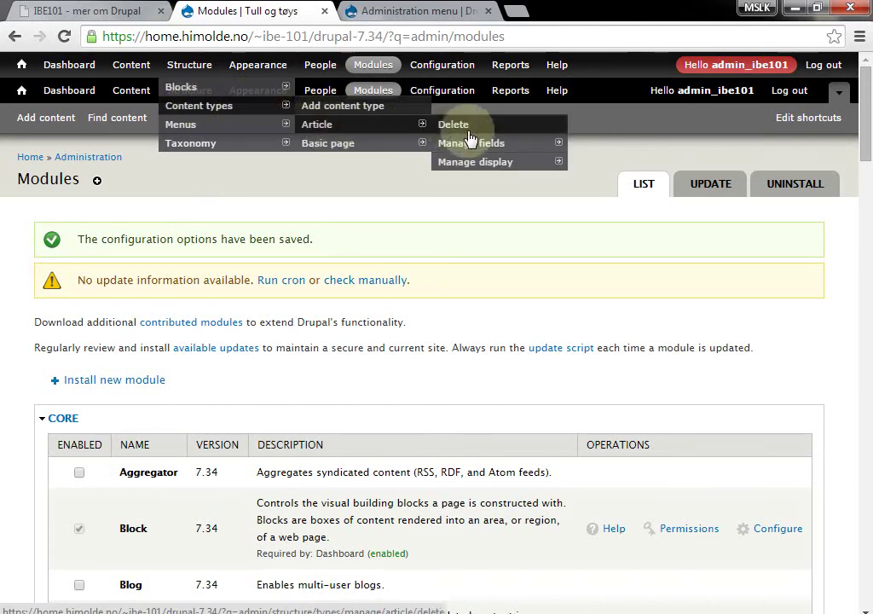
pyautogui.moveTo(484, 150)
pyautogui.moveTo(606, 163)
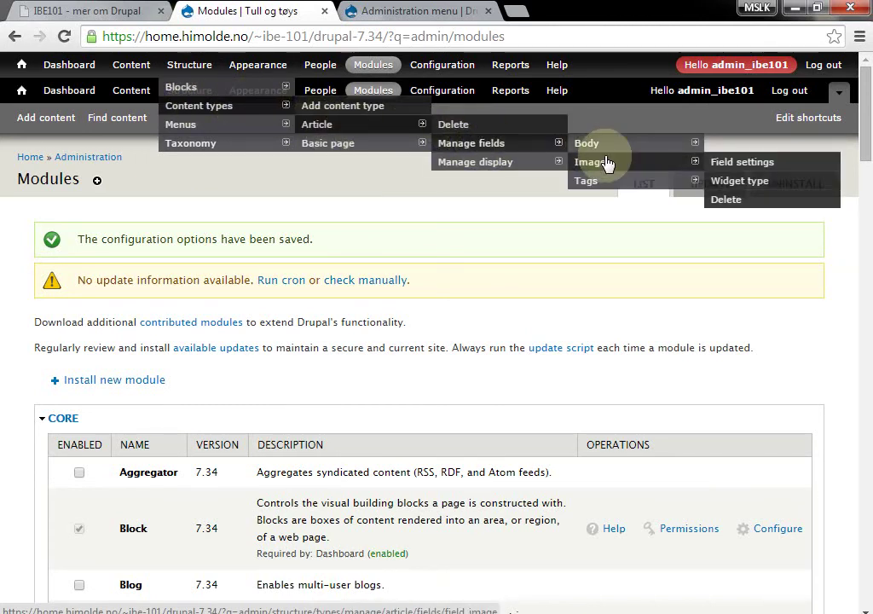
pyautogui.click(732, 164)
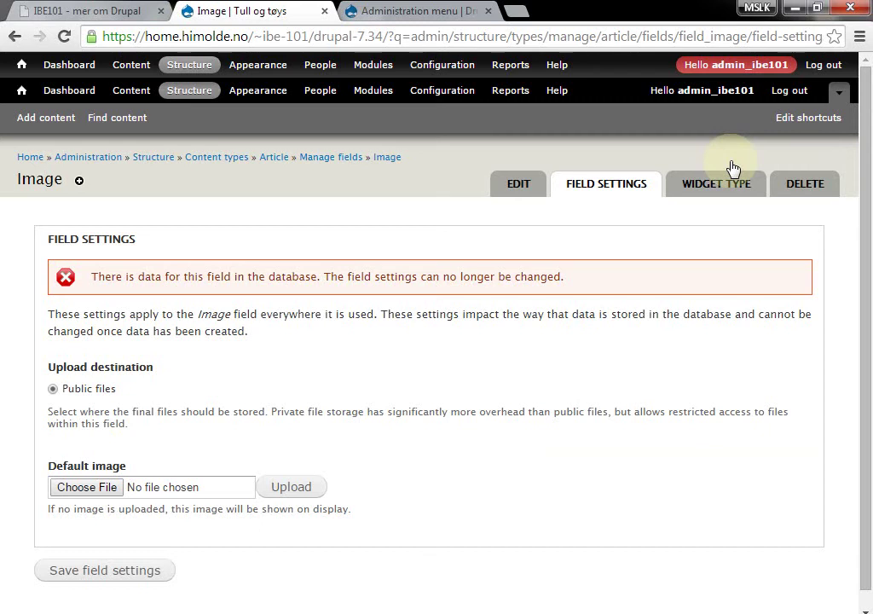
# Back in the modules list, untick the core Toolbar module and save the configuration.
pyautogui.moveTo(375, 68)
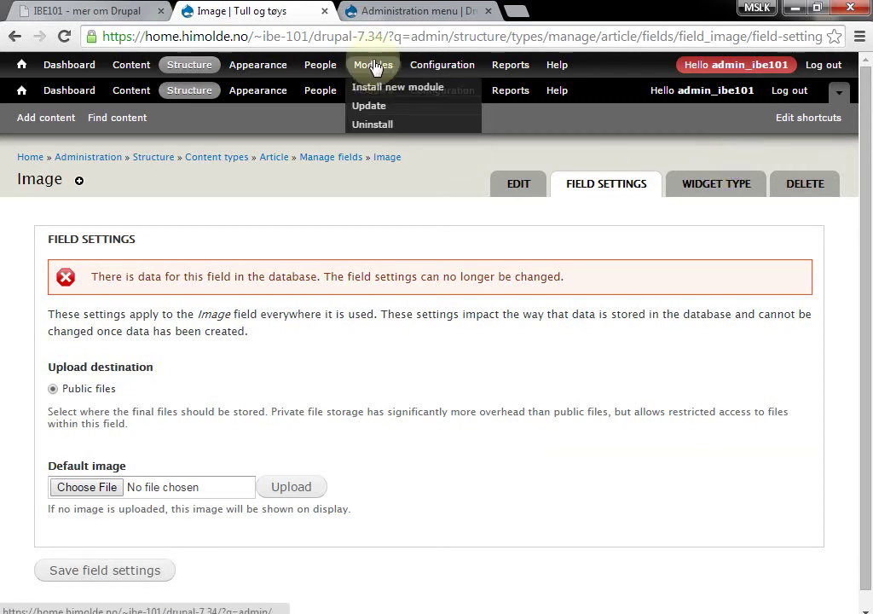
pyautogui.click(375, 68)
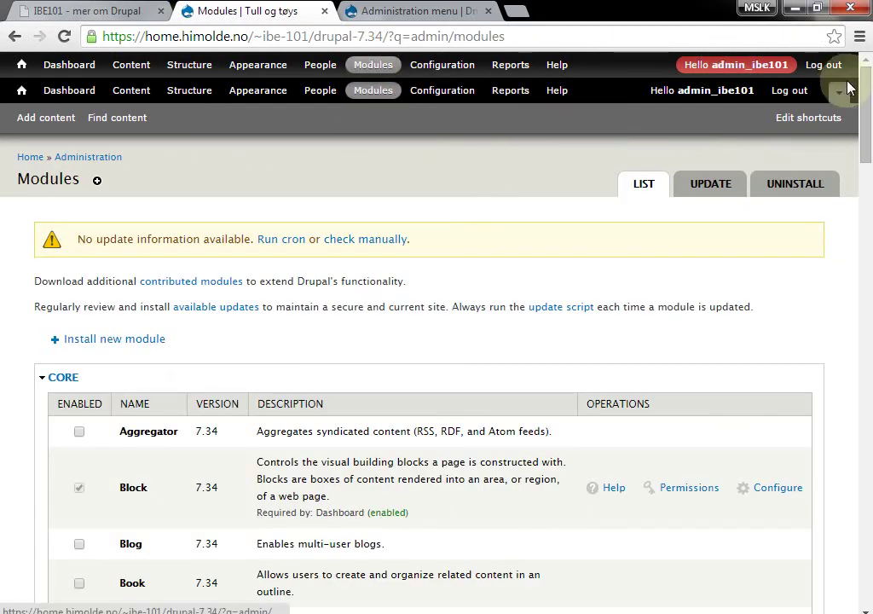
pyautogui.scroll(-2, 868, 149)
pyautogui.moveTo(868, 149); pyautogui.dragTo(859, 486)
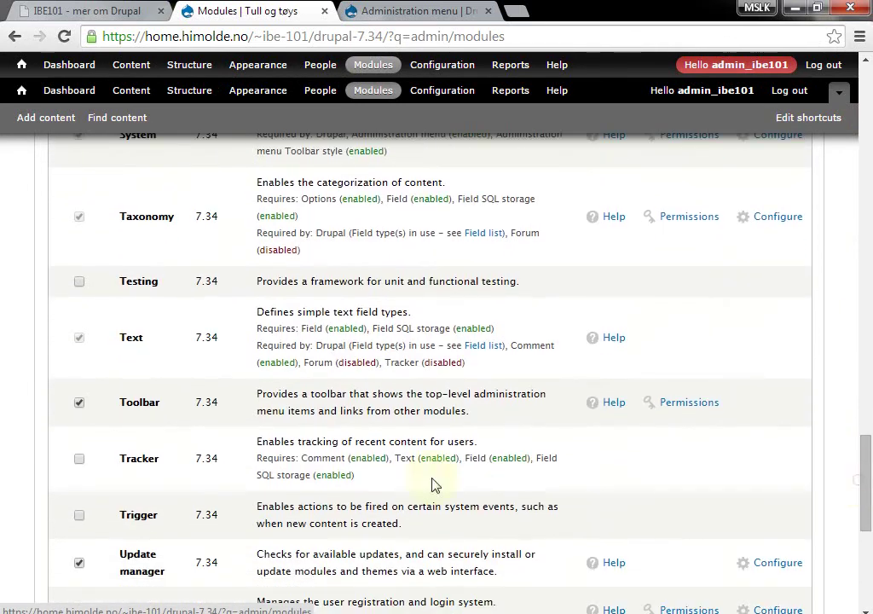
pyautogui.click(78, 404)
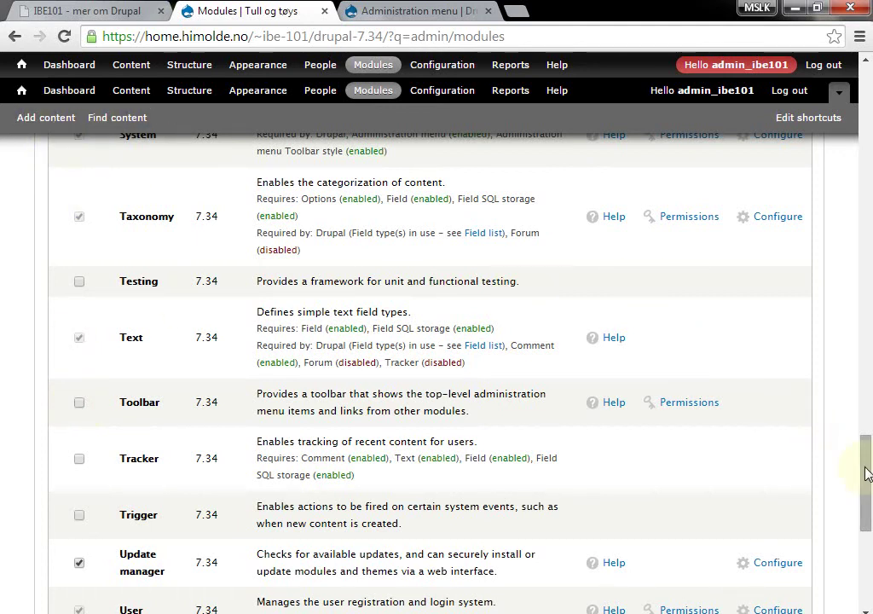
pyautogui.moveTo(867, 468); pyautogui.dragTo(866, 451)
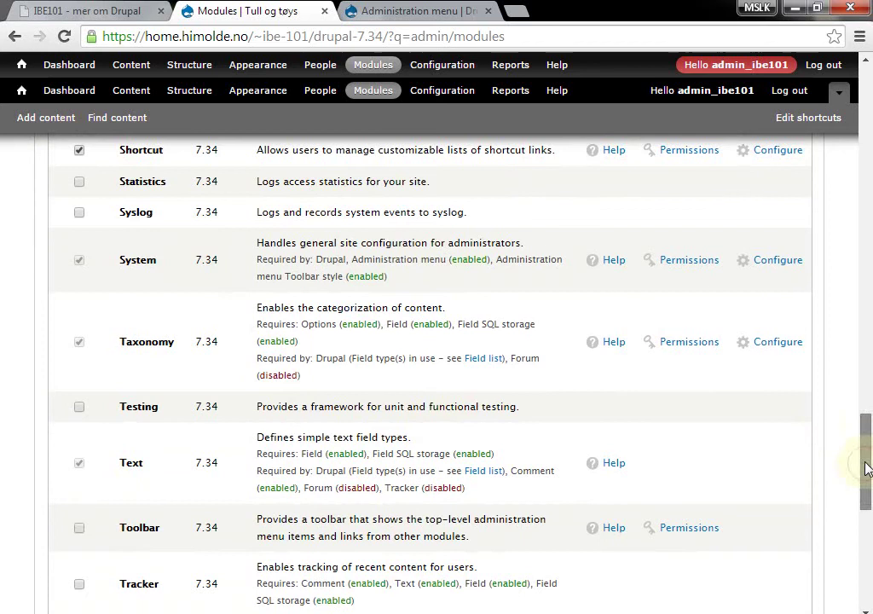
pyautogui.moveTo(865, 468); pyautogui.dragTo(848, 221)
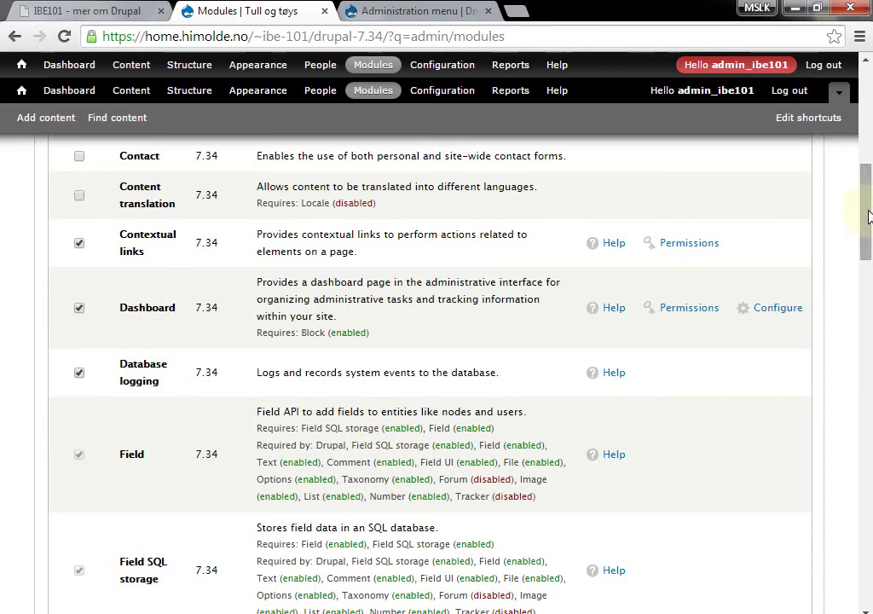
pyautogui.moveTo(867, 217); pyautogui.dragTo(857, 580)
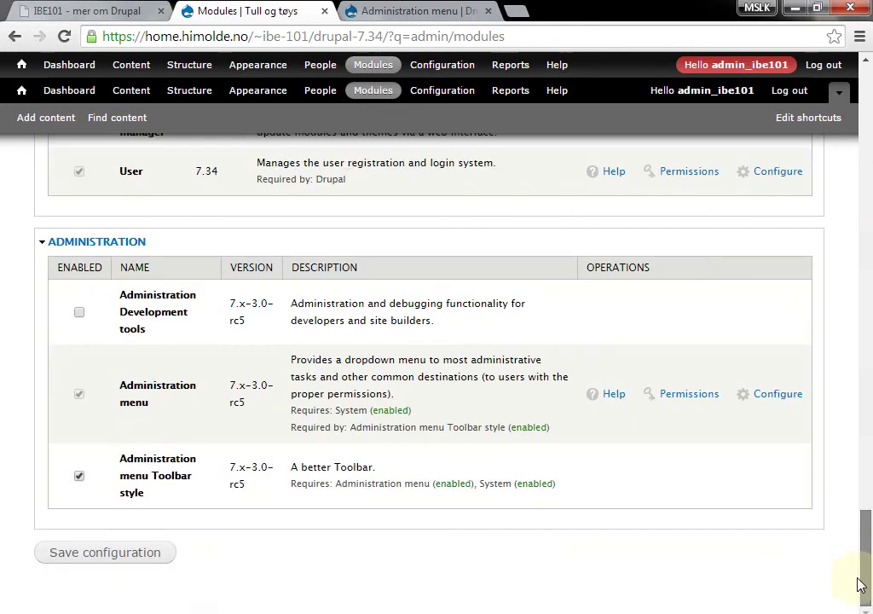
pyautogui.click(128, 563)
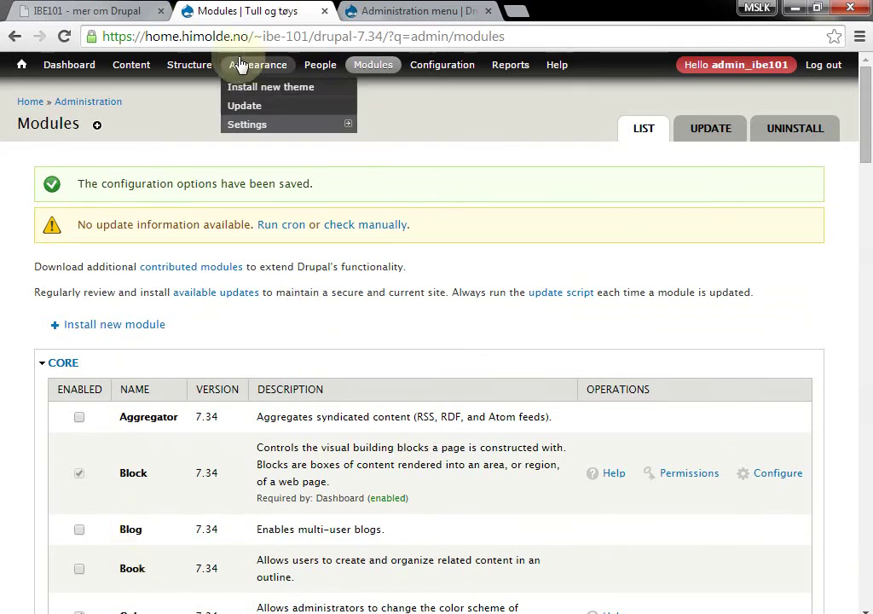
# Scroll the saved Modules list down to the Administration section showing both admin menu modules enabled.
pyautogui.moveTo(332, 64)
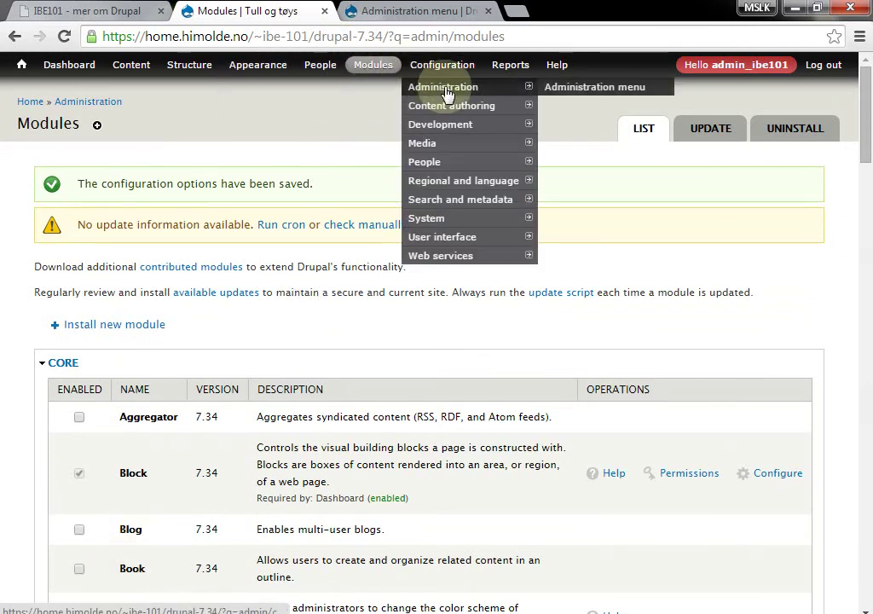
pyautogui.moveTo(861, 119)
pyautogui.mouseDown()
pyautogui.moveTo(865, 190)
pyautogui.moveTo(869, 135)
pyautogui.moveTo(861, 292)
pyautogui.moveTo(863, 98)
pyautogui.moveTo(859, 132)
pyautogui.mouseUp()
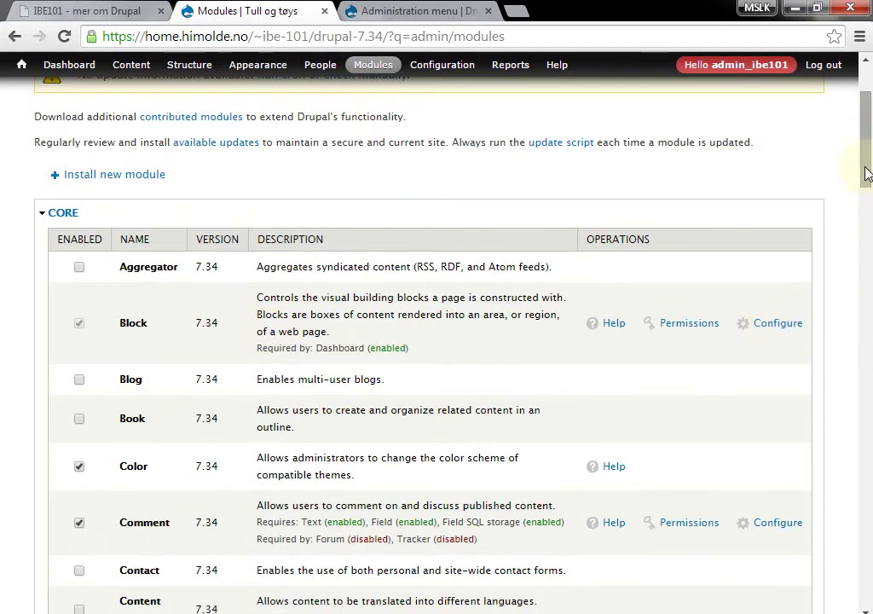
pyautogui.moveTo(864, 164); pyautogui.dragTo(868, 582)
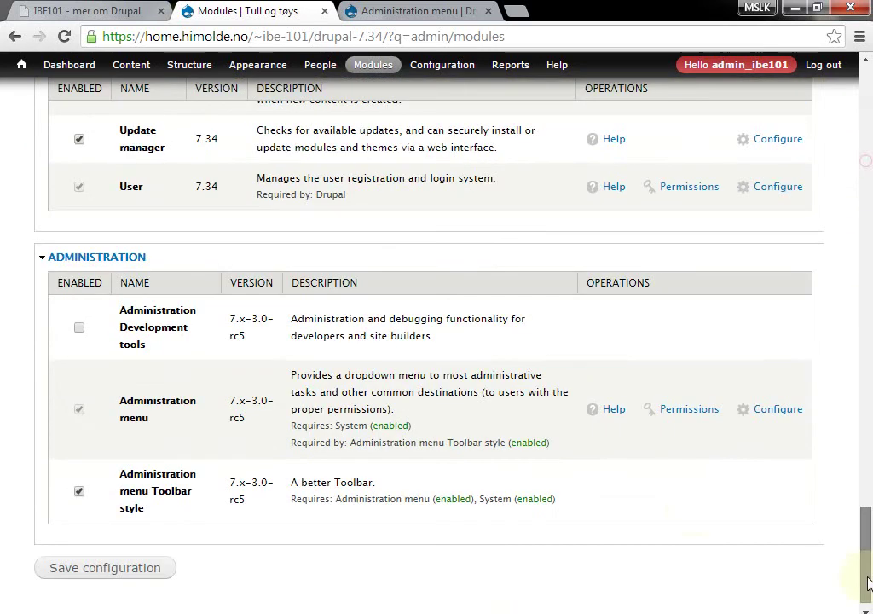
# Open the Administration menu module's Configure settings page.
pyautogui.click(771, 418)
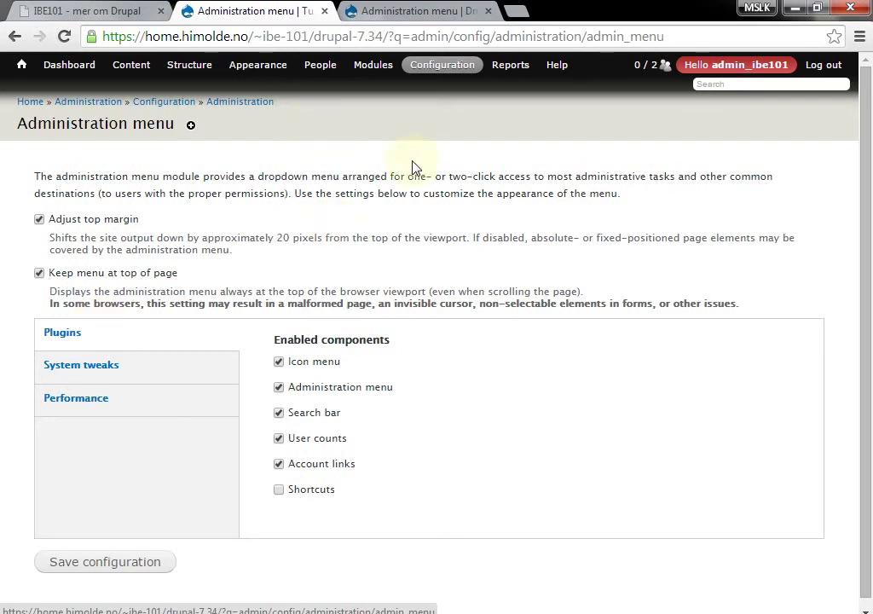
# Bring up the Windows Start search.
pyautogui.press('super')
# Launch PuTTY and open an SSH connection to home.himolde.no.
pyautogui.write('putt')
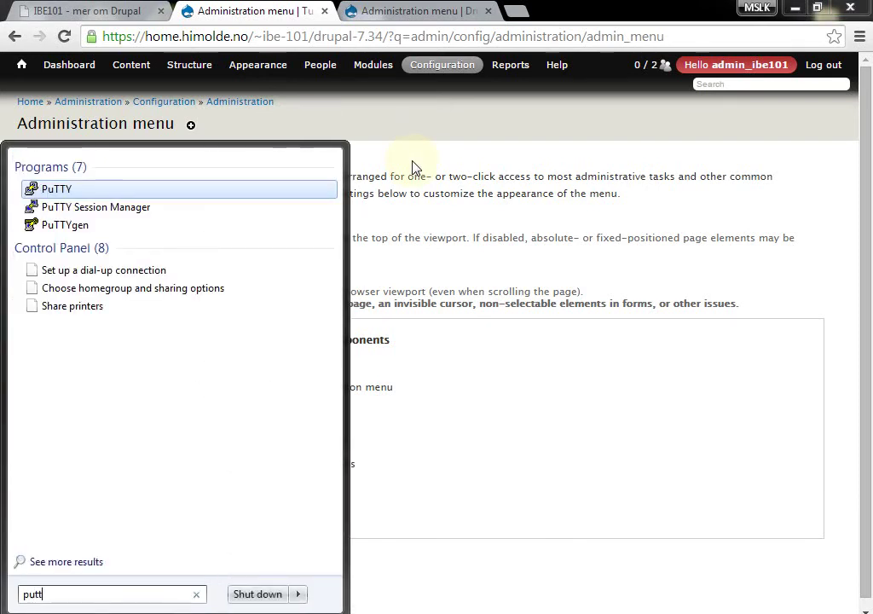
pyautogui.write('y')
pyautogui.press('Return')
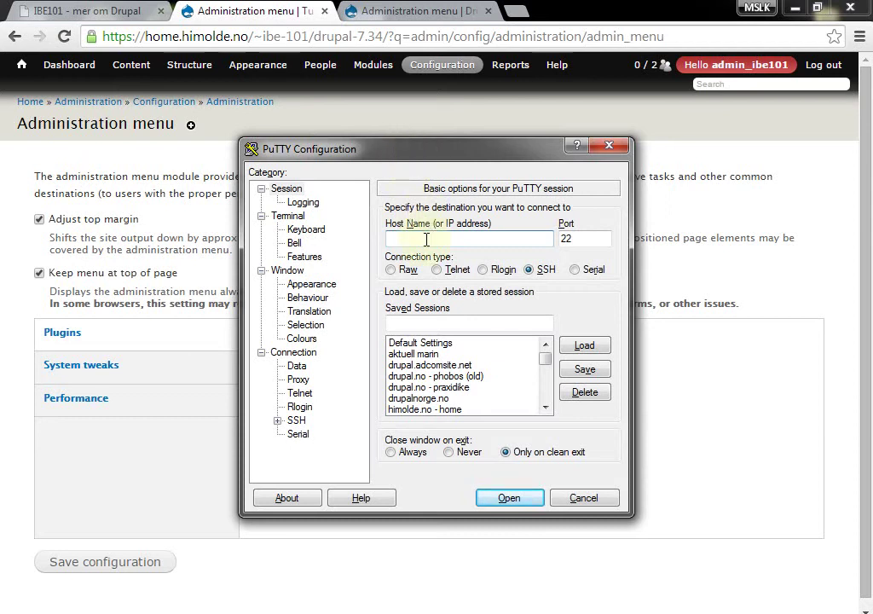
pyautogui.write('home.himolde.no')
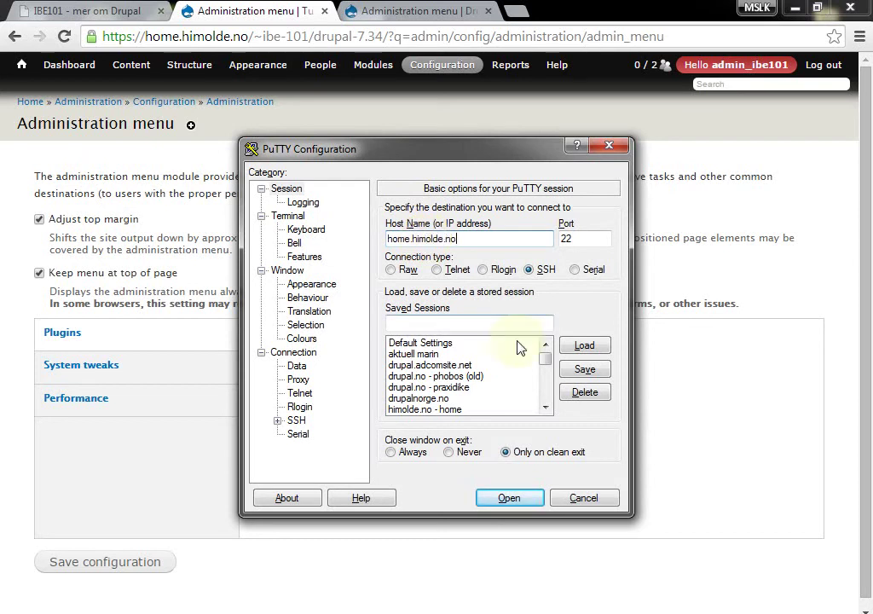
pyautogui.click(503, 495)
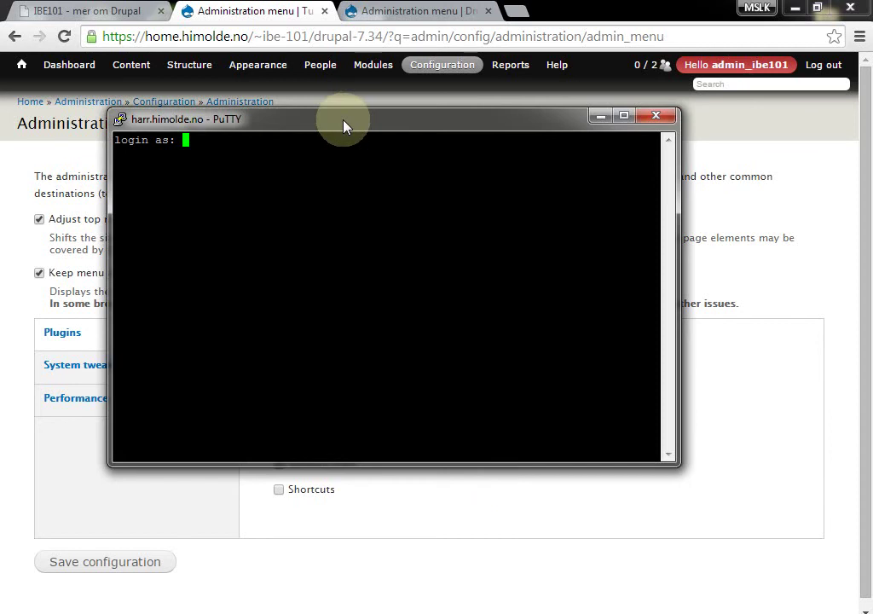
# Log in with the account user name and the password from Password Safe, then open Change Settings.
pyautogui.write('ibe-101')
pyautogui.press('Return')
pyautogui.hotkey('alt', 'Tab')
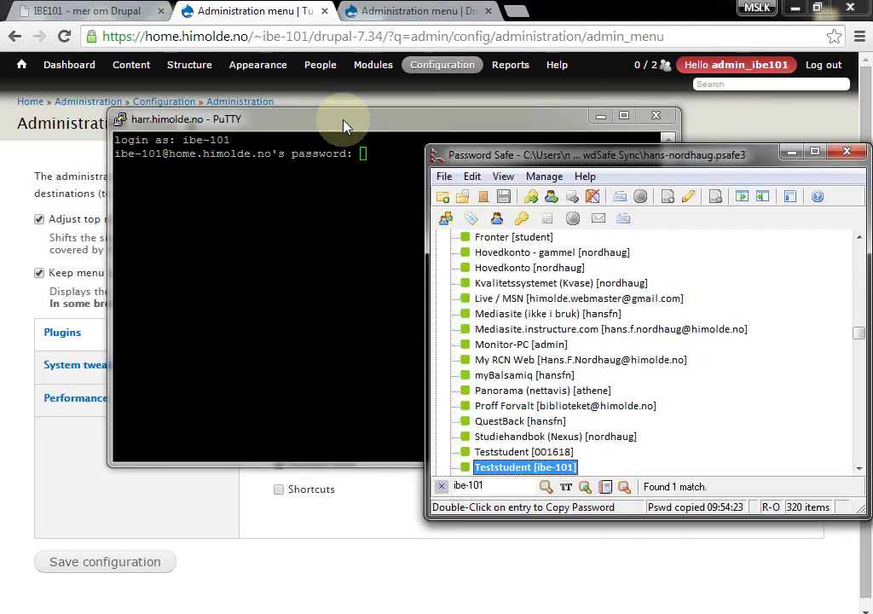
pyautogui.doubleClick(503, 467)
pyautogui.click(294, 298)
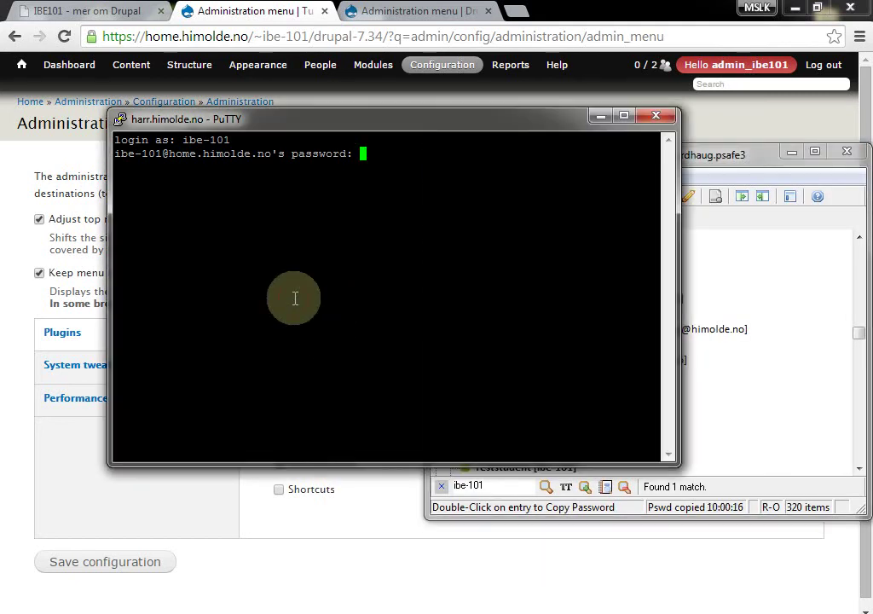
pyautogui.rightClick(294, 298)
pyautogui.press('Return')
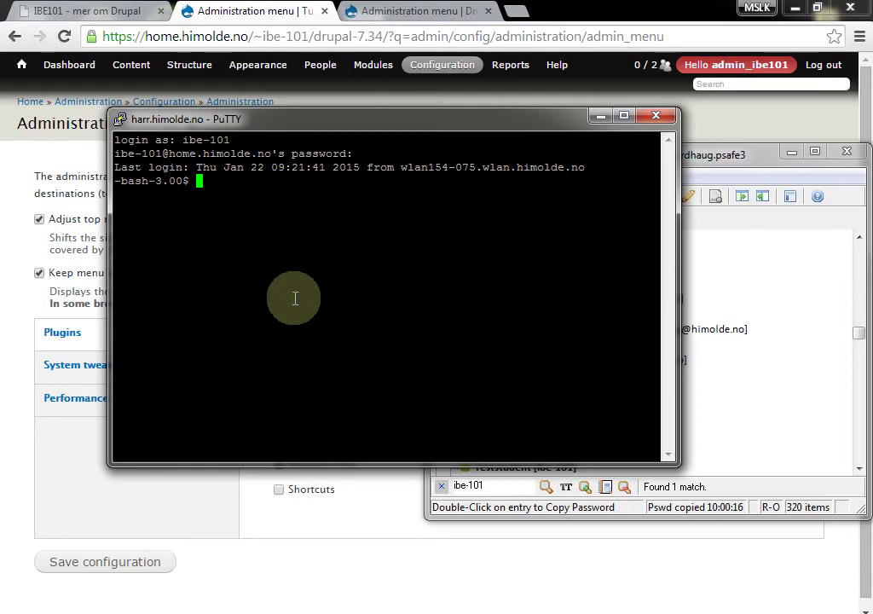
pyautogui.rightClick(381, 130)
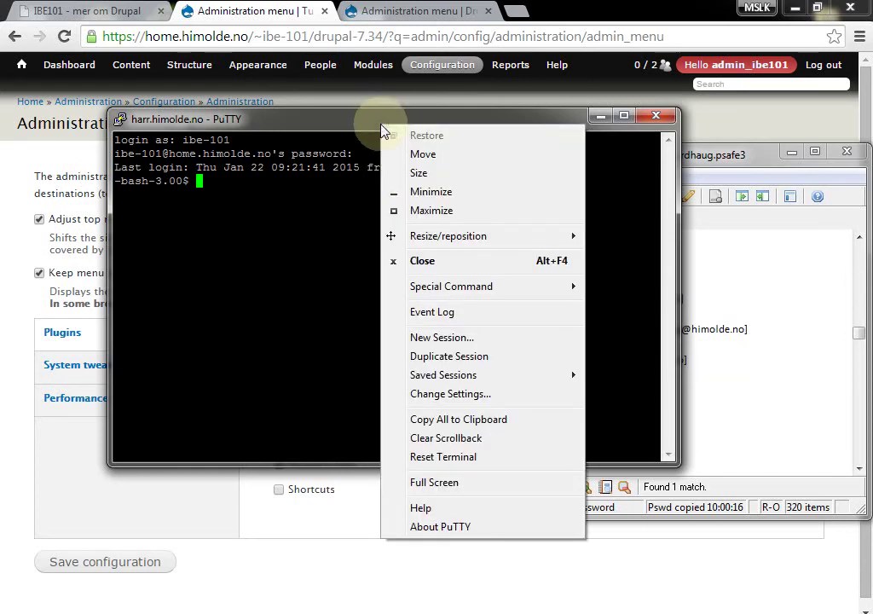
pyautogui.click(453, 394)
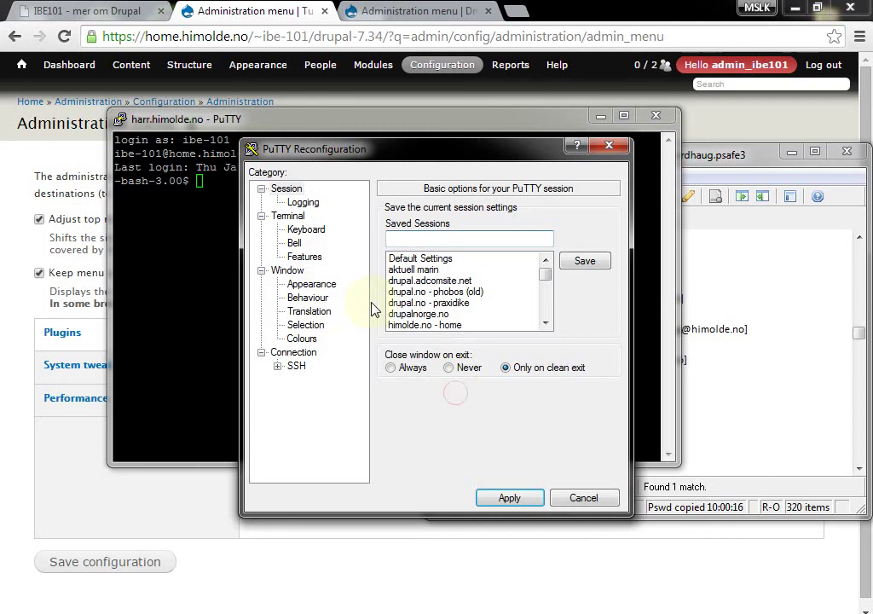
# Set the terminal font to bold 16-point Courier New.
pyautogui.click(310, 283)
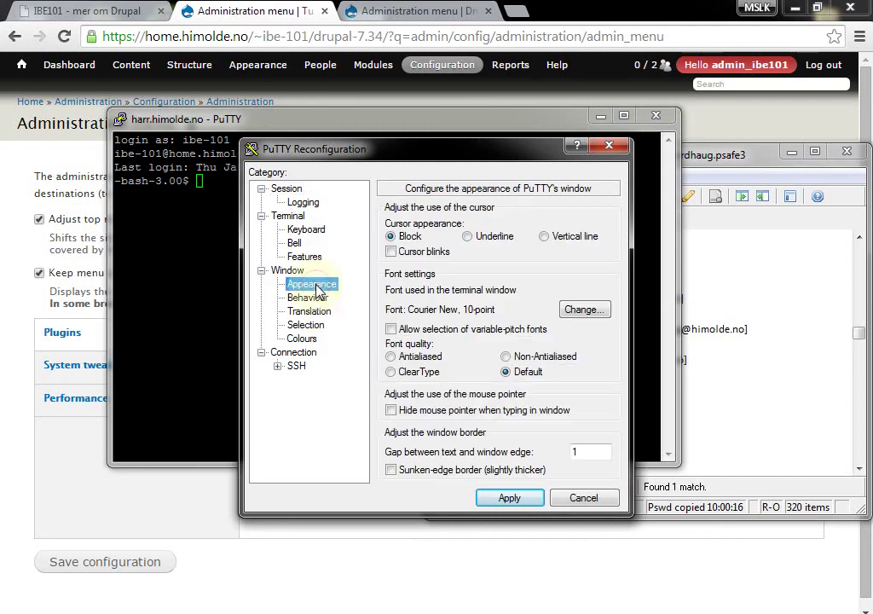
pyautogui.click(583, 309)
pyautogui.click(582, 345)
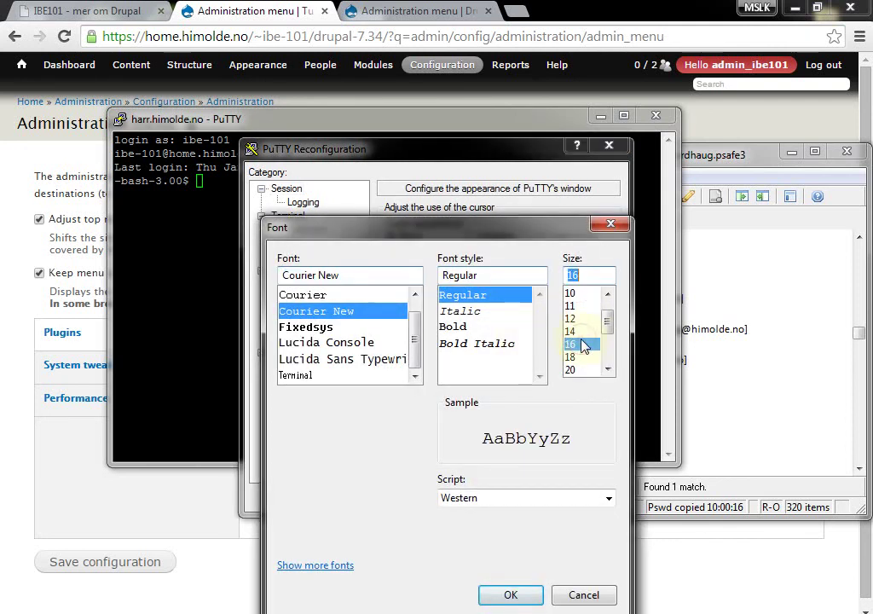
pyautogui.click(462, 311)
pyautogui.click(454, 326)
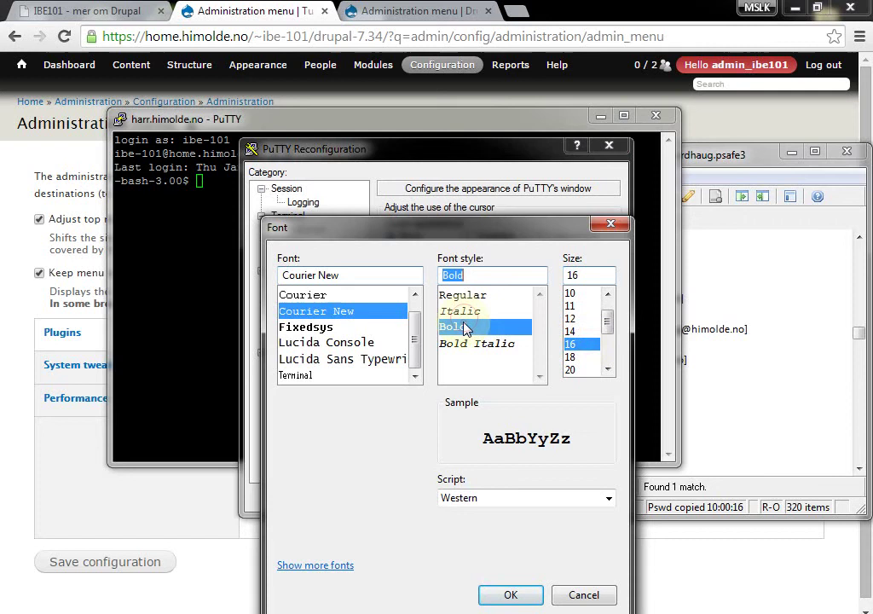
pyautogui.click(506, 594)
# Switch the terminal to system colours, apply the settings and maximize the PuTTY window.
pyautogui.click(307, 338)
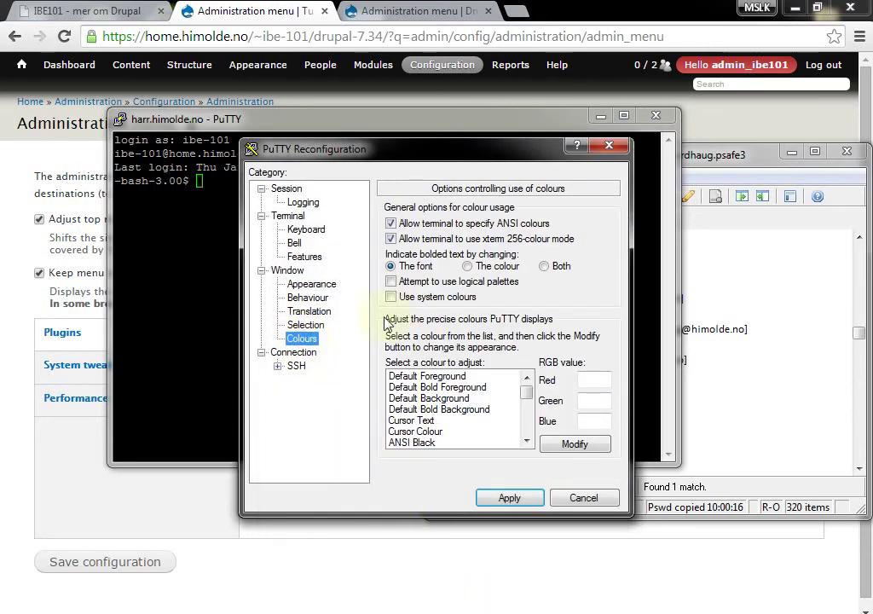
pyautogui.click(392, 296)
pyautogui.click(505, 501)
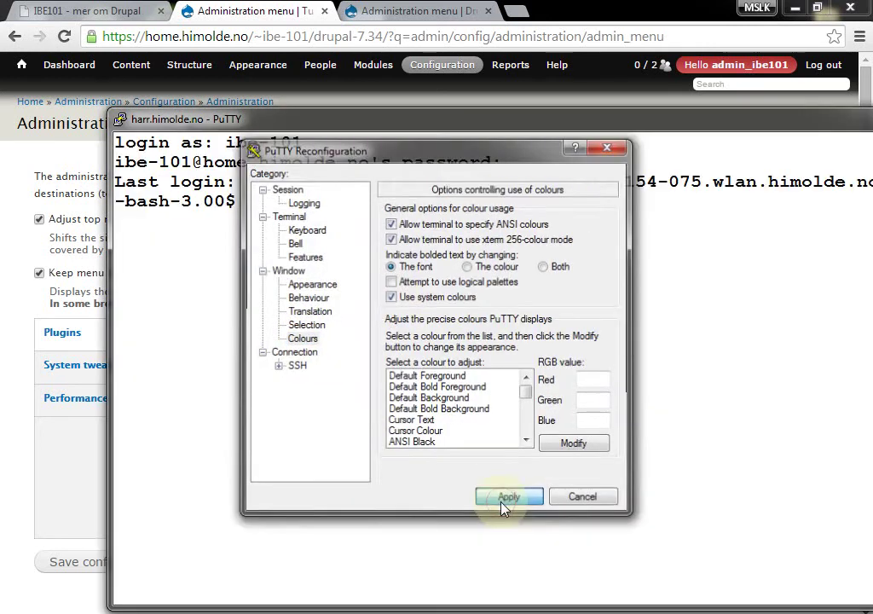
pyautogui.moveTo(648, 126); pyautogui.dragTo(634, 76)
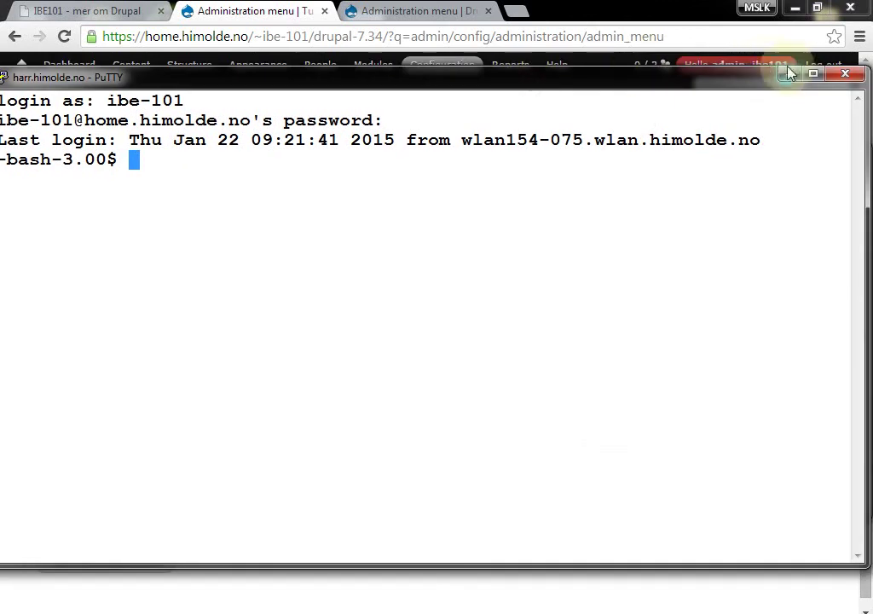
pyautogui.click(813, 74)
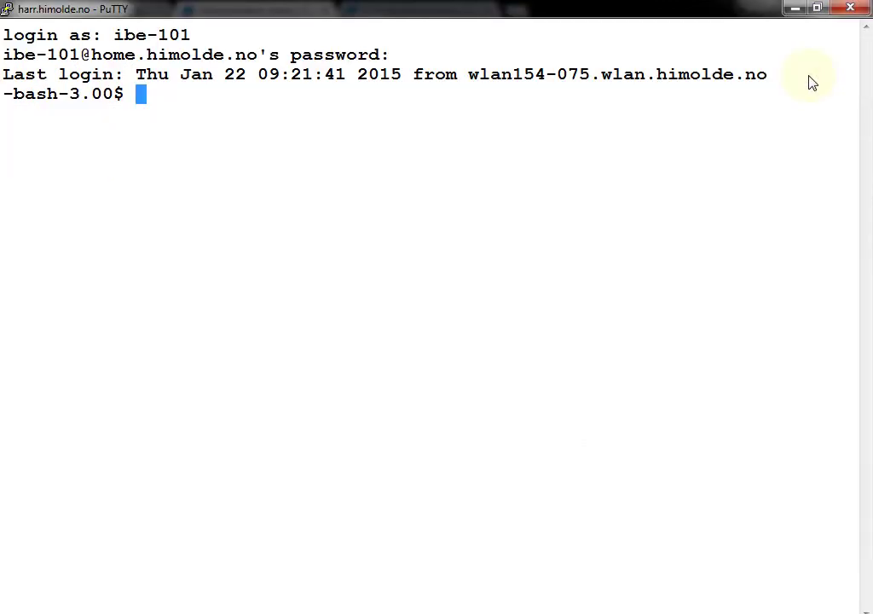
# Run drush, clear the screen, then run drush status.
pyautogui.write('drush')
pyautogui.press('Return')
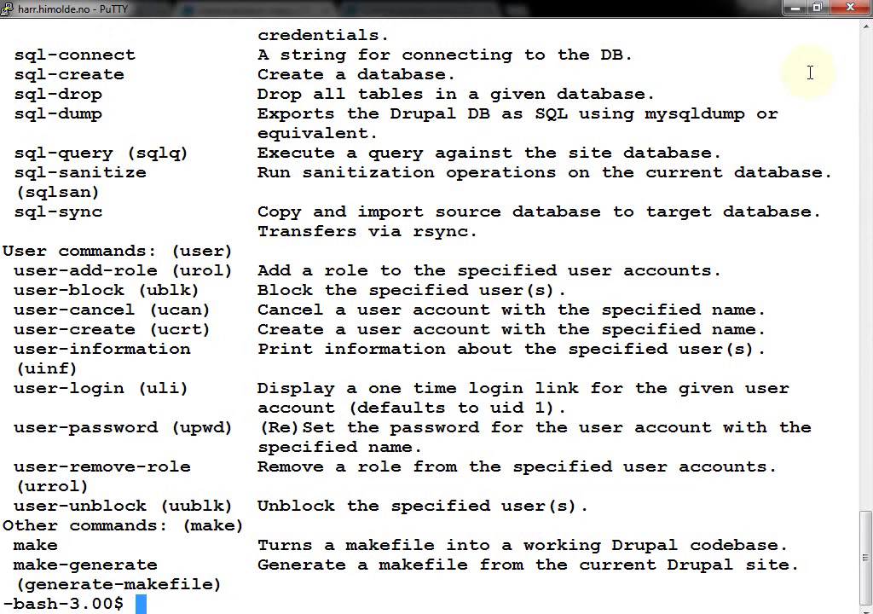
pyautogui.write('clear')
pyautogui.press('Return')
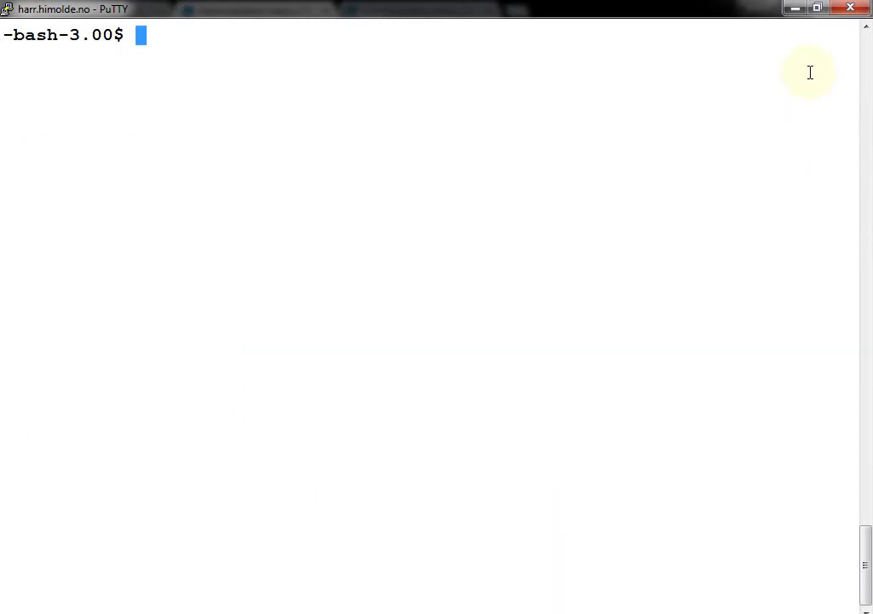
pyautogui.write('drush status')
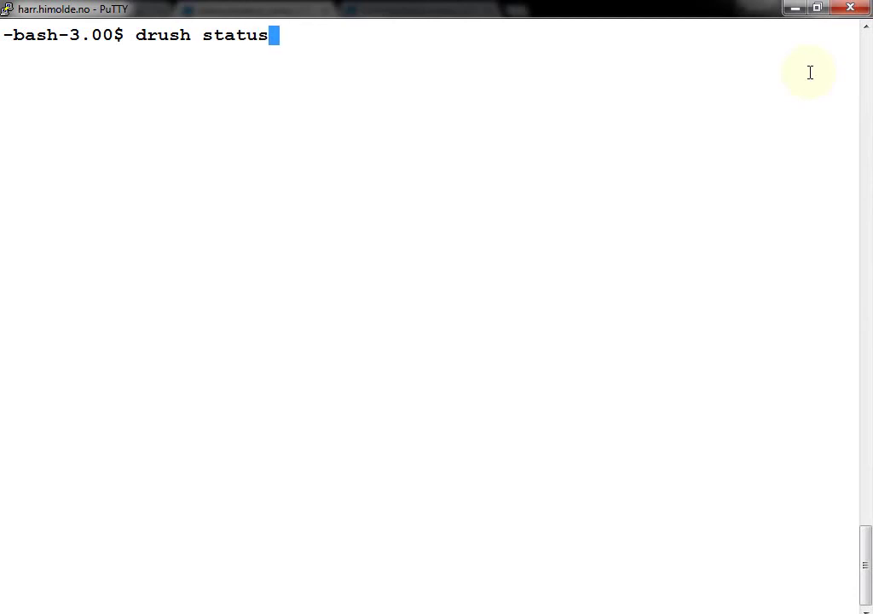
pyautogui.press('Return')
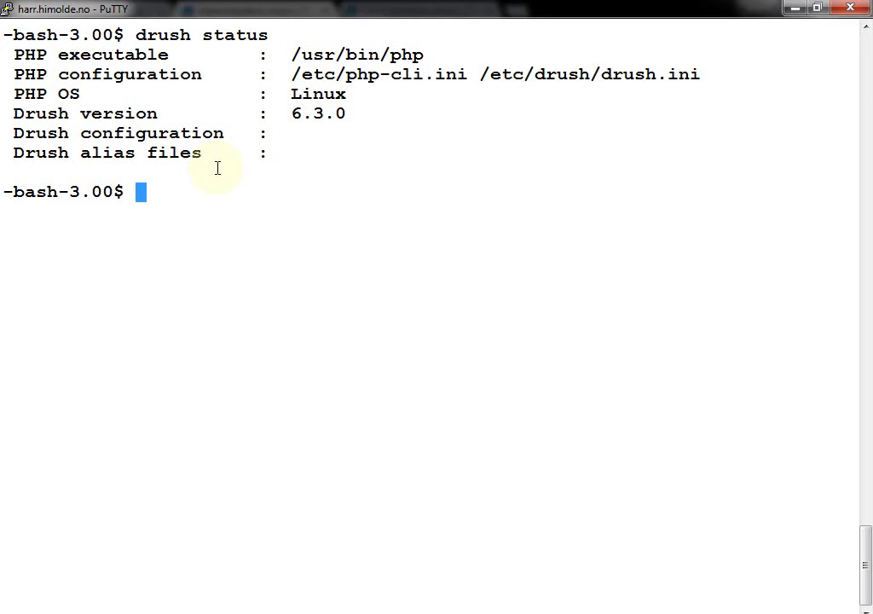
# Change into html/drupal-7.34 using Tab completion.
pyautogui.write('cd h')
pyautogui.press('Tab')
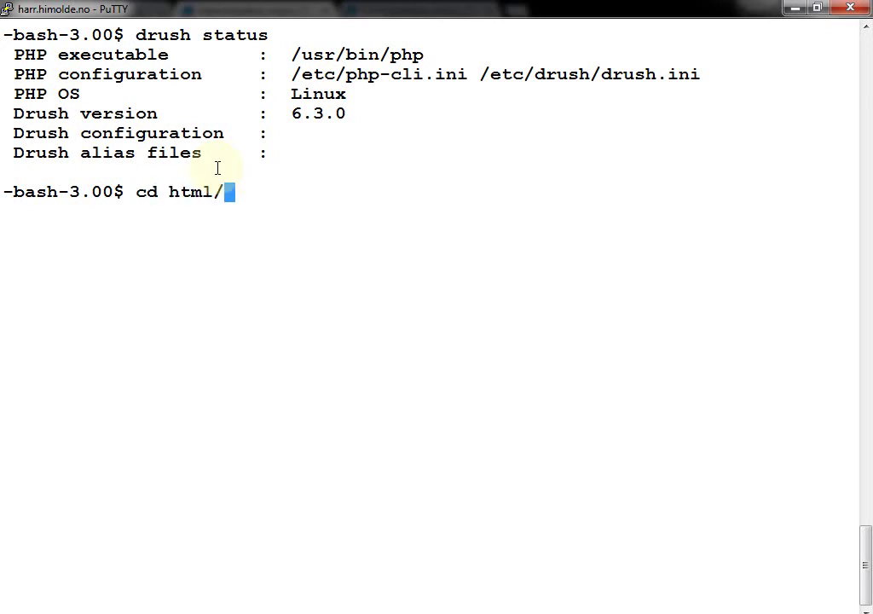
pyautogui.write('dr')
pyautogui.press('Tab')
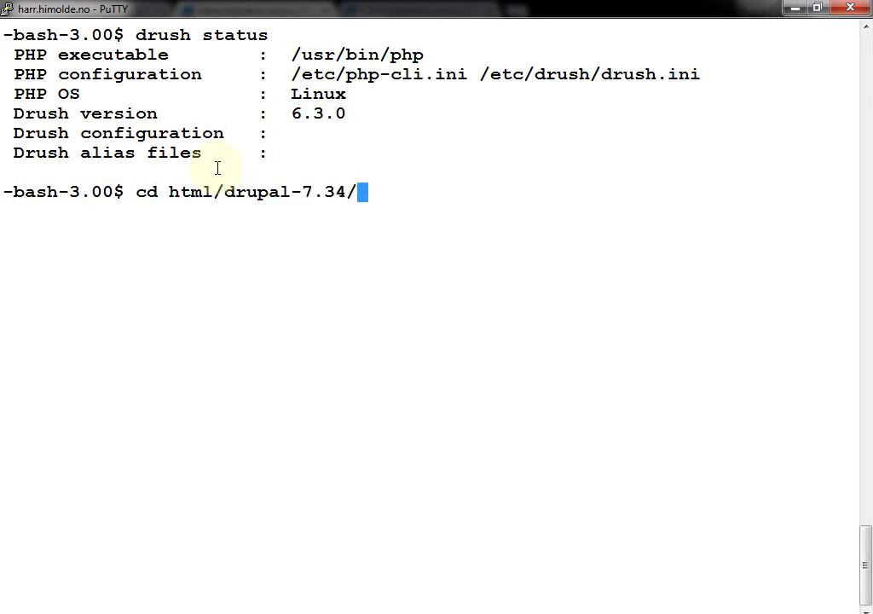
pyautogui.press('Return')
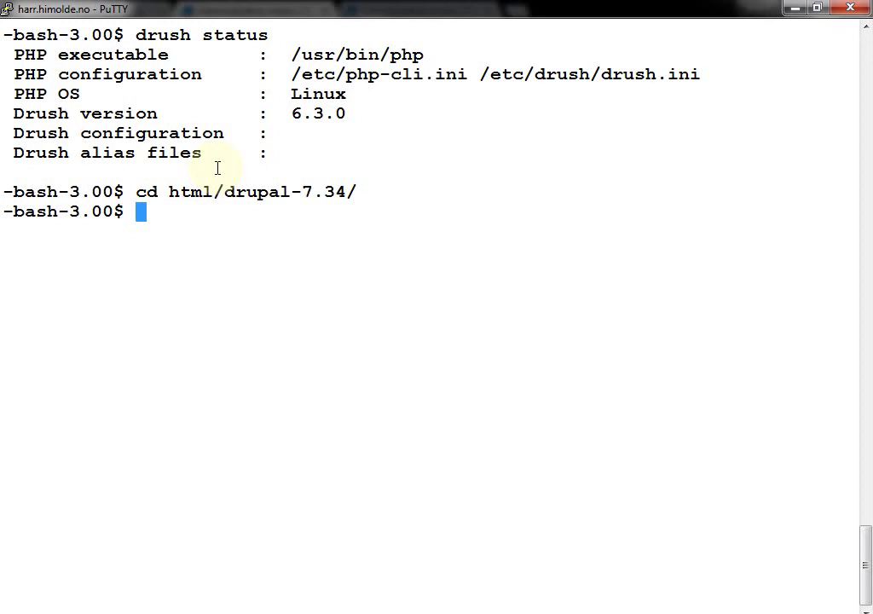
# Print the working directory with pwd and rerun drush status in the Drupal 7.34 root.
pyautogui.write('pwd')
pyautogui.press('Return')
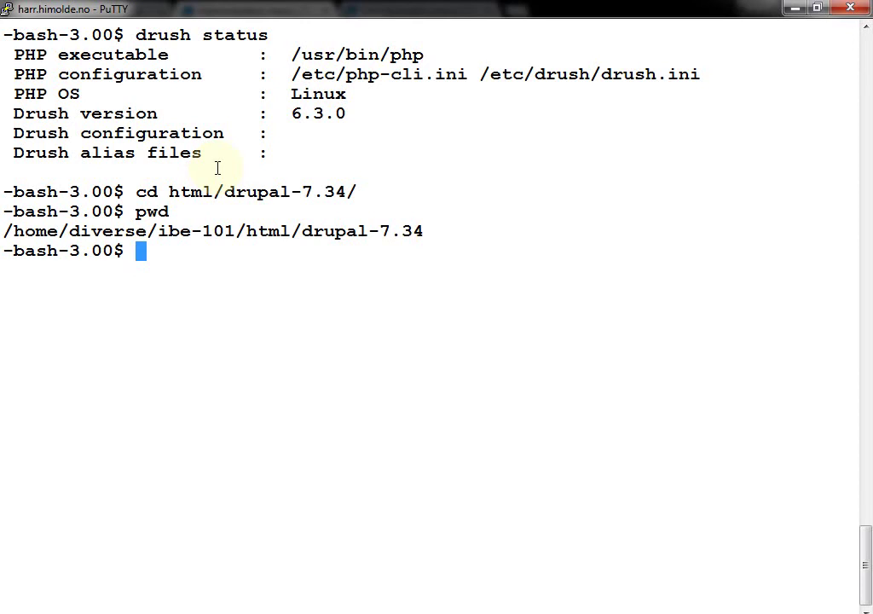
pyautogui.write('drus')
pyautogui.press('Up')
pyautogui.press('Up')
pyautogui.press('Up')
pyautogui.press('Up')
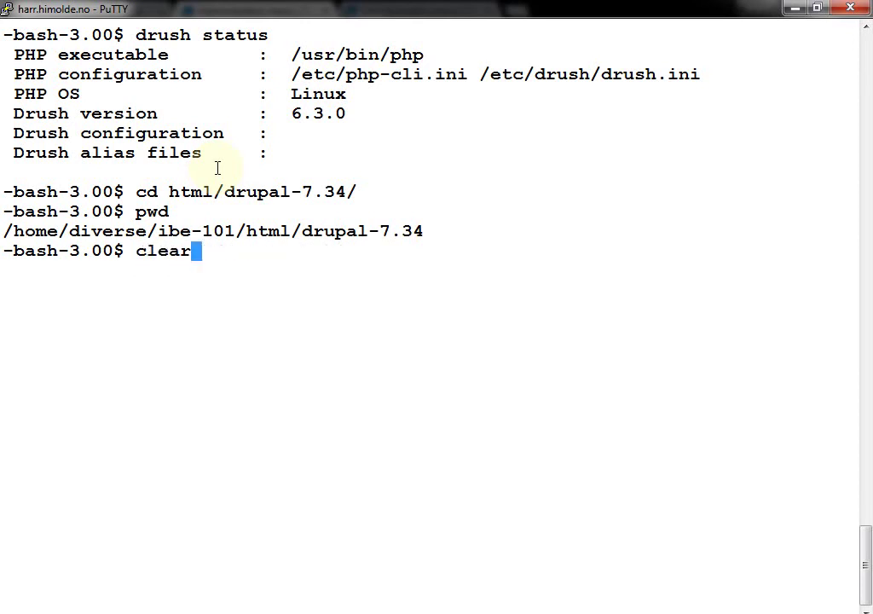
pyautogui.press('Return')
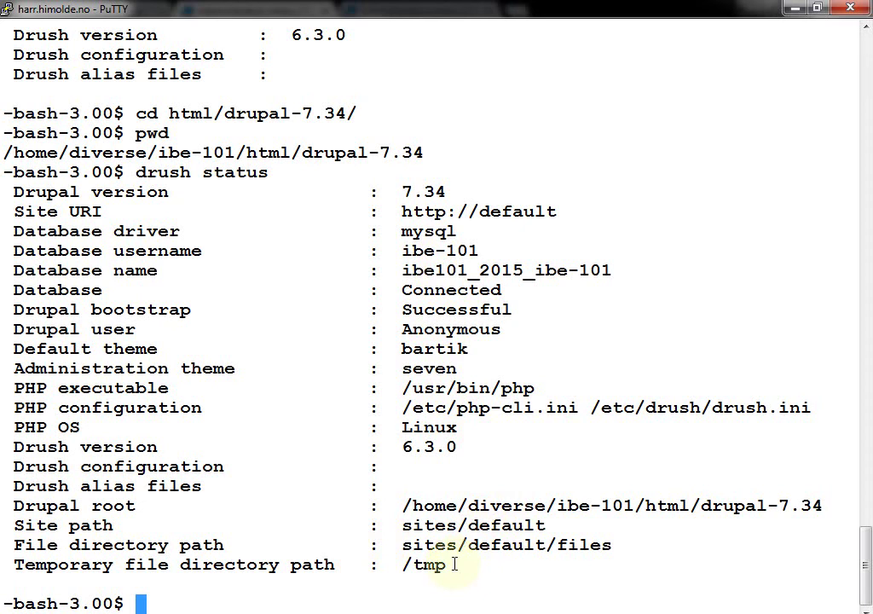
# Clear the terminal and download the coffee module with drush dl coffee.
pyautogui.write('clear')
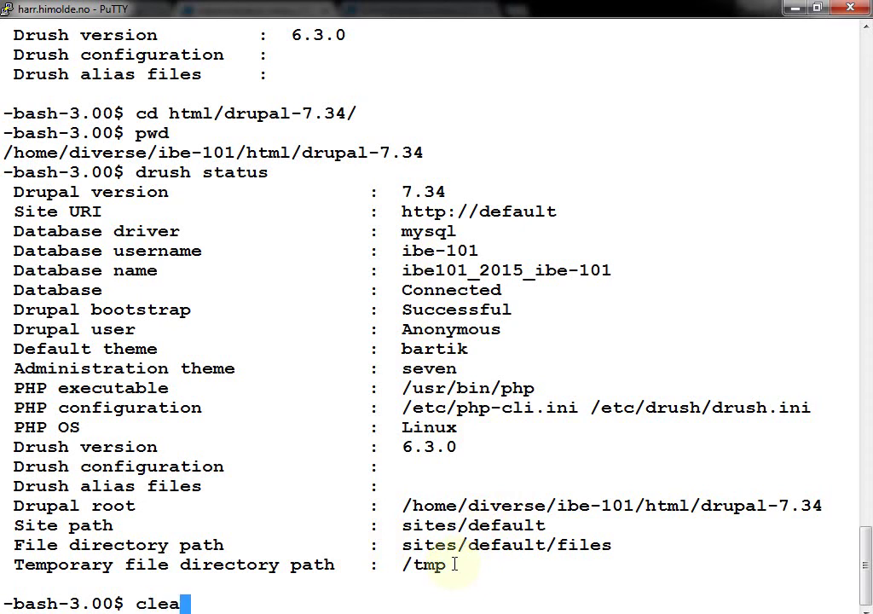
pyautogui.press('Return')
pyautogui.write('drush')
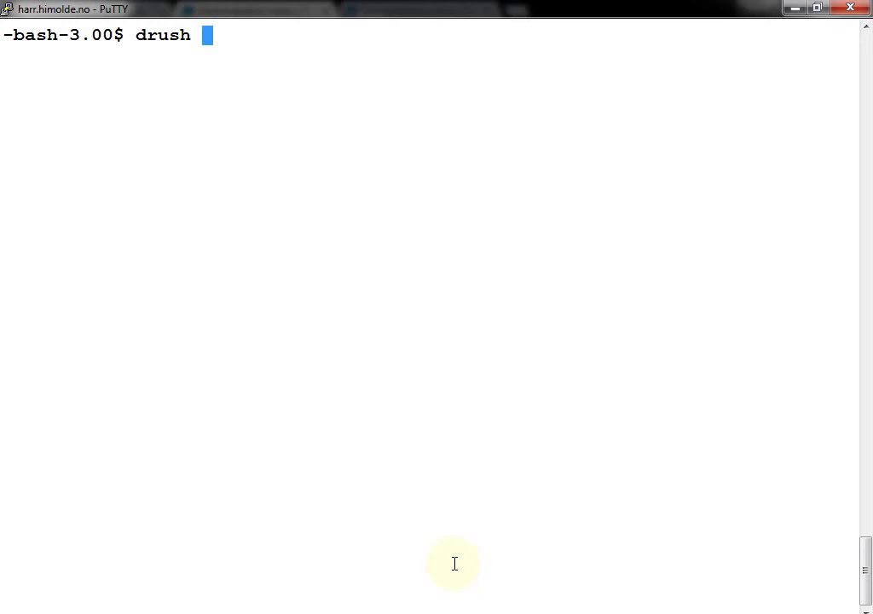
pyautogui.write(' dl co')
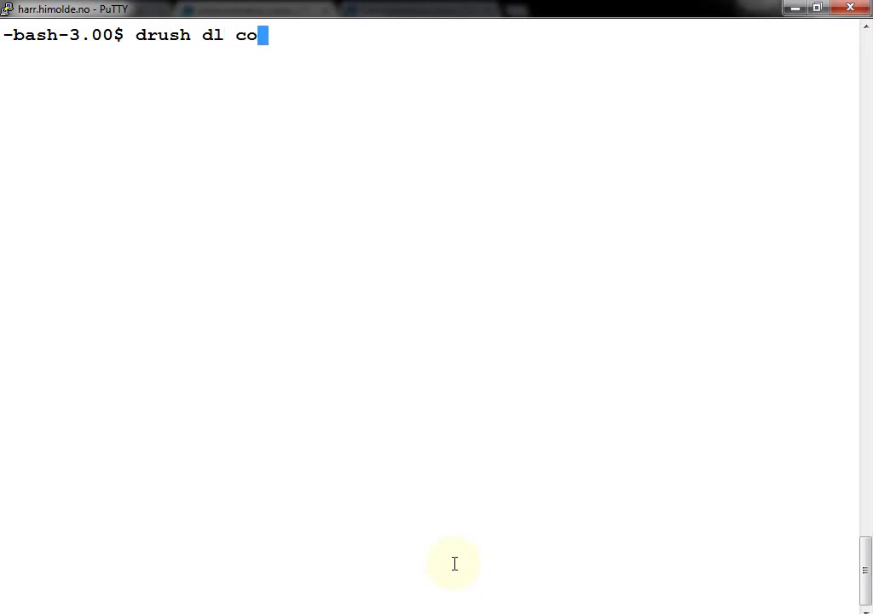
pyautogui.write('ffee')
pyautogui.press('Return')
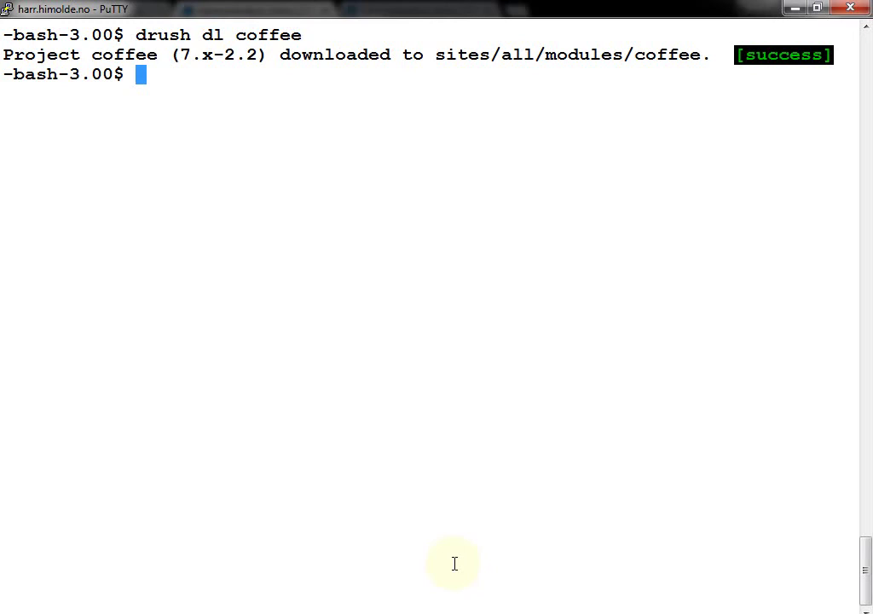
# Run drush en coffee by editing the recalled download command.
pyautogui.press('Up')
pyautogui.press('Left')
pyautogui.press('Left')
pyautogui.press('Left')
pyautogui.press('Left')
pyautogui.press('Left')
pyautogui.press('Left')
pyautogui.press('Left')
pyautogui.press('Left')
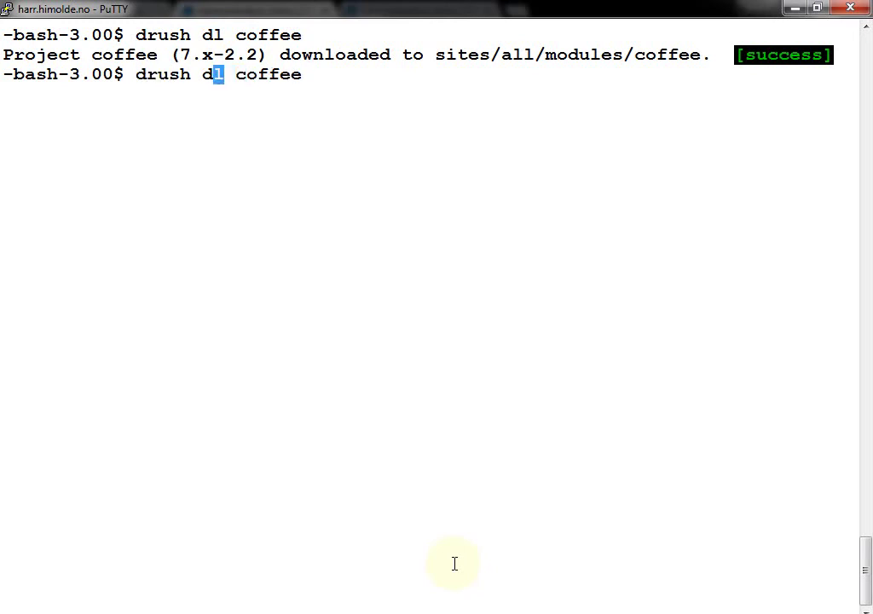
pyautogui.press('Right')
pyautogui.press('BackSpace')
pyautogui.press('BackSpace')
pyautogui.write('en')
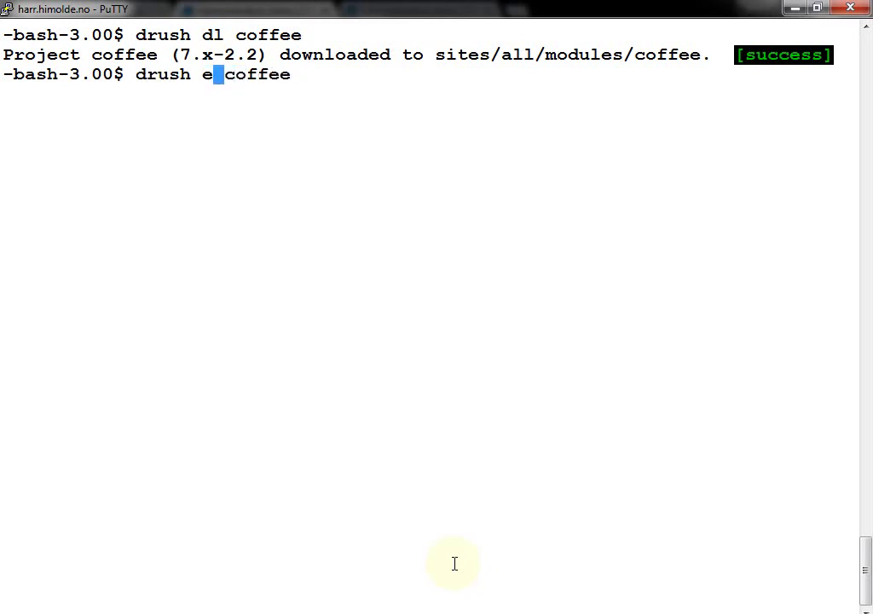
pyautogui.press('Return')
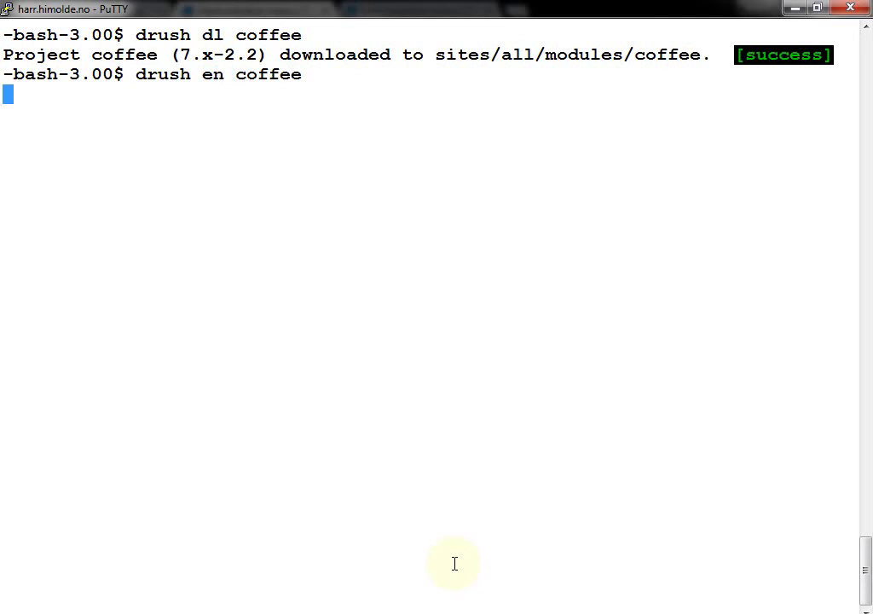
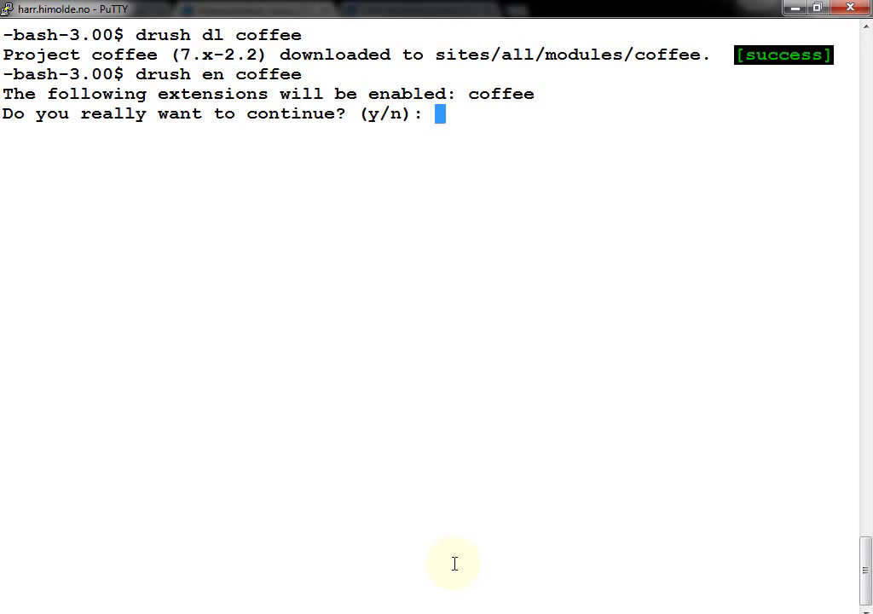
# Answer y to enable the Coffee module via drush, then return to the browser.
pyautogui.write('y')
pyautogui.press('Return')
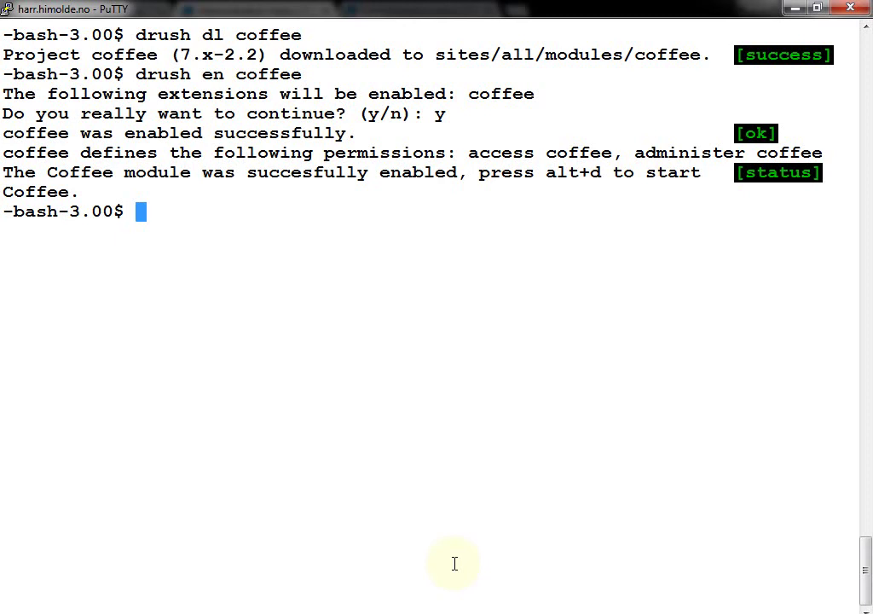
pyautogui.hotkey('alt', 'Tab')
pyautogui.hotkey('alt', 'Tab')
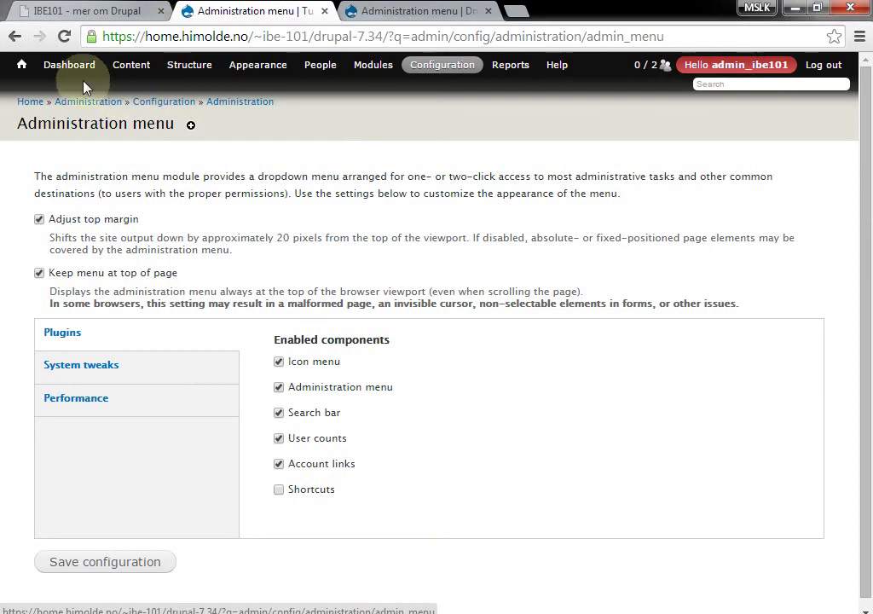
# From the front page, use Coffee quick-search 'add con' to reach the Add content type page.
pyautogui.click(22, 67)
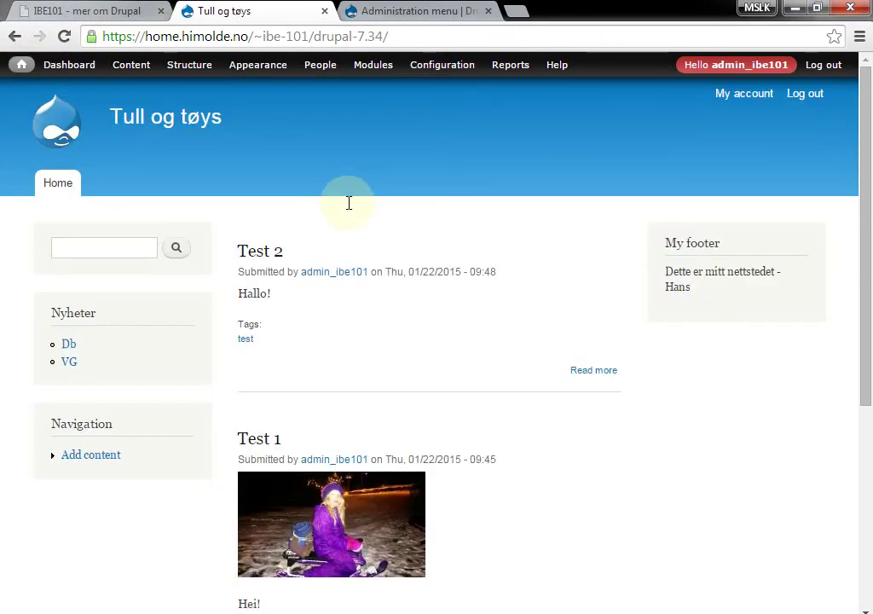
pyautogui.hotkey('alt', 'd')
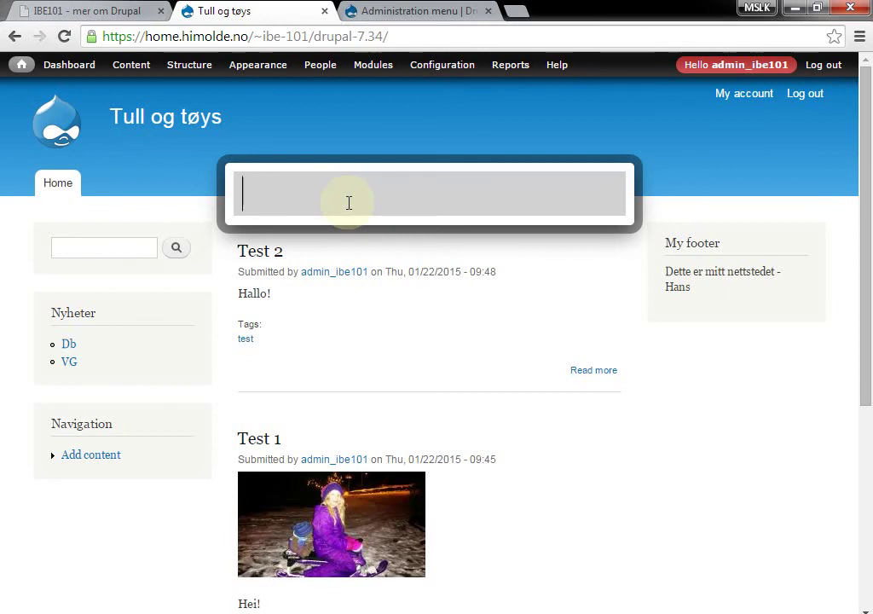
pyautogui.write('a')
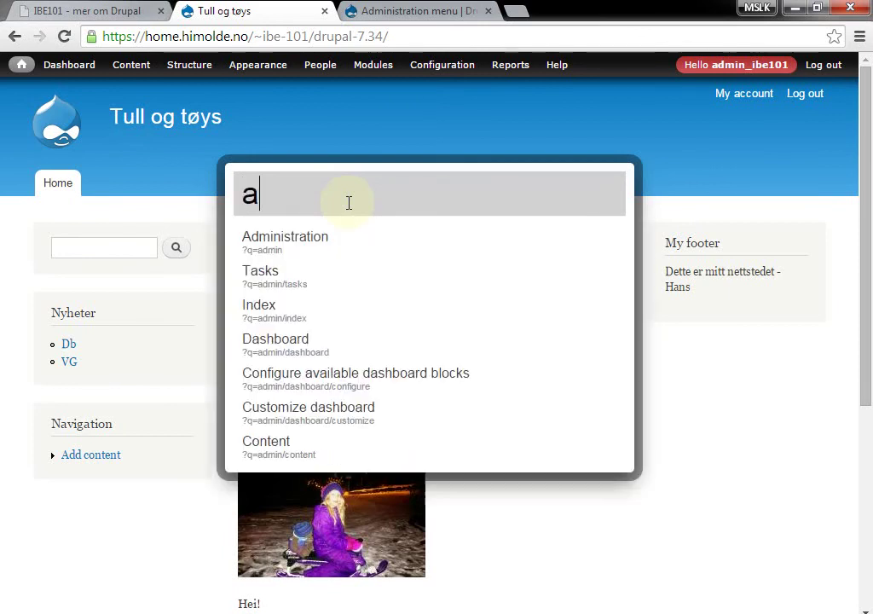
pyautogui.write('dd con')
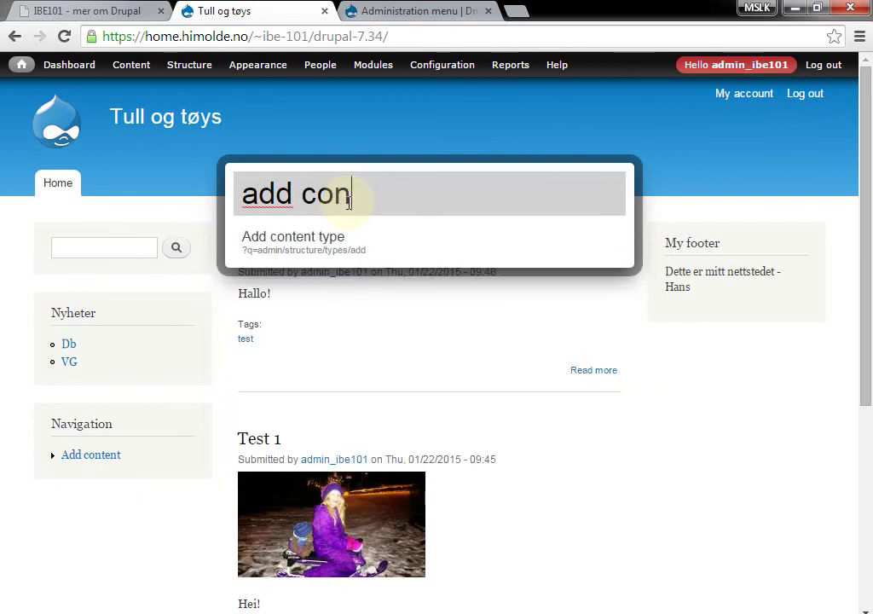
pyautogui.press('Down')
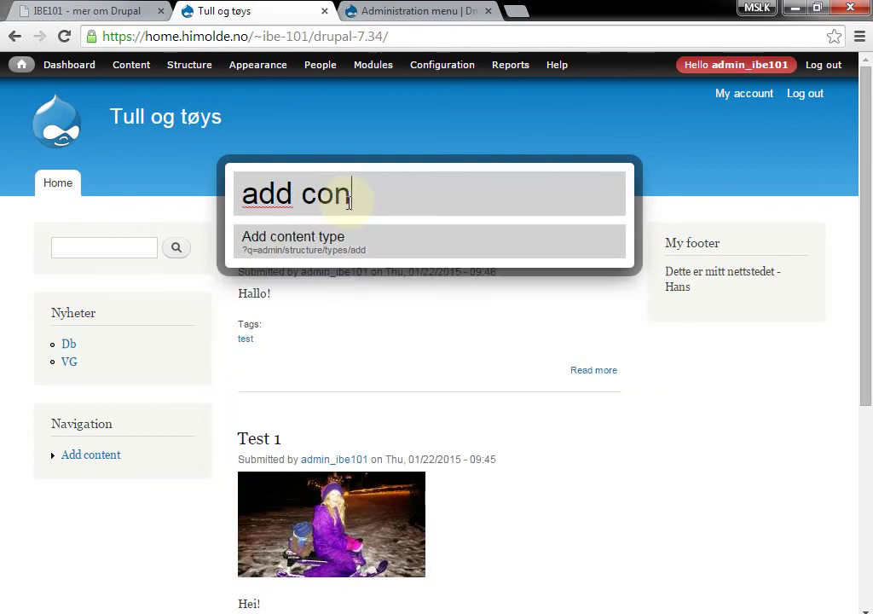
pyautogui.press('Return')
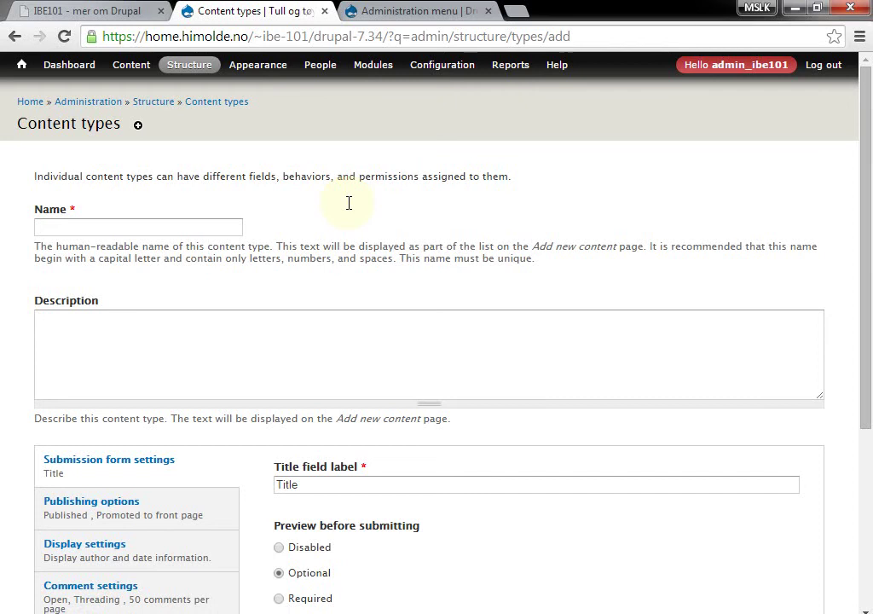
# Use Coffee quick-search 'insta' to open the Install new module page.
pyautogui.hotkey('alt', 'd')
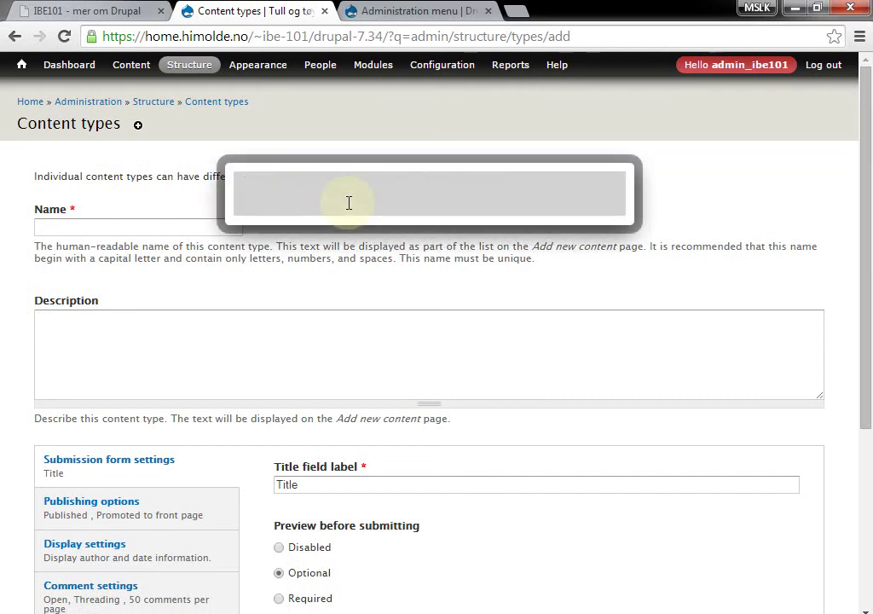
pyautogui.write('insta')
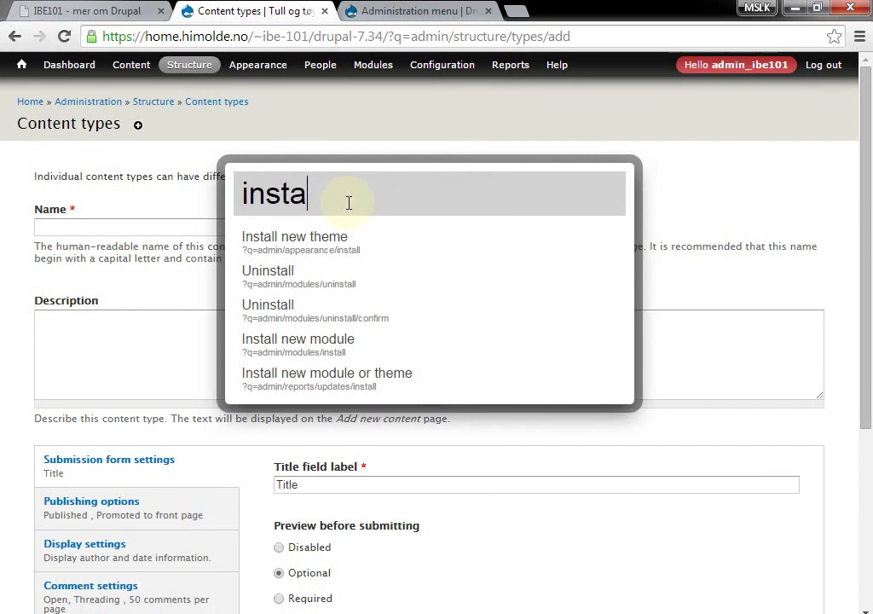
pyautogui.press('Down')
pyautogui.press('Down')
pyautogui.press('Down')
pyautogui.press('Down')
pyautogui.press('Return')
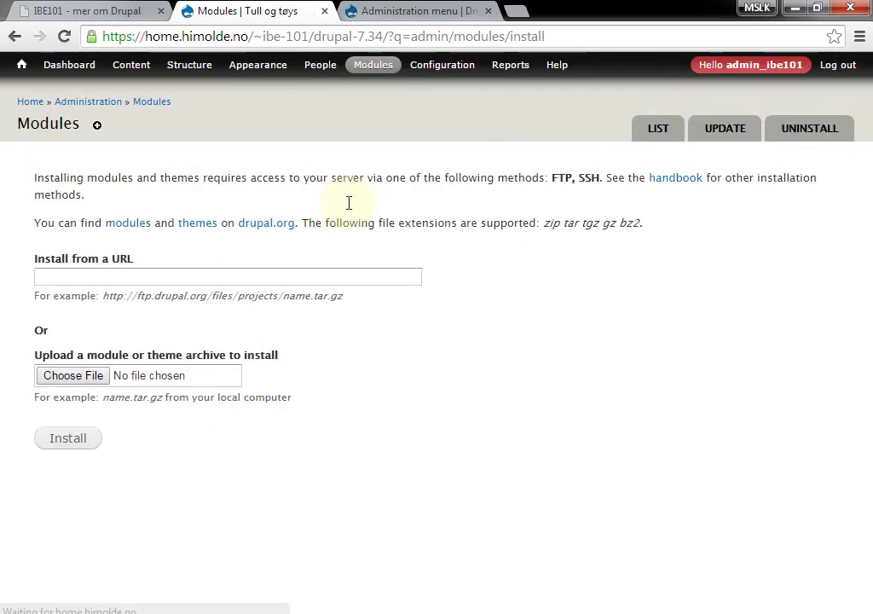
# Search Coffee for 'people' and open the People list.
pyautogui.hotkey('alt', 'd')
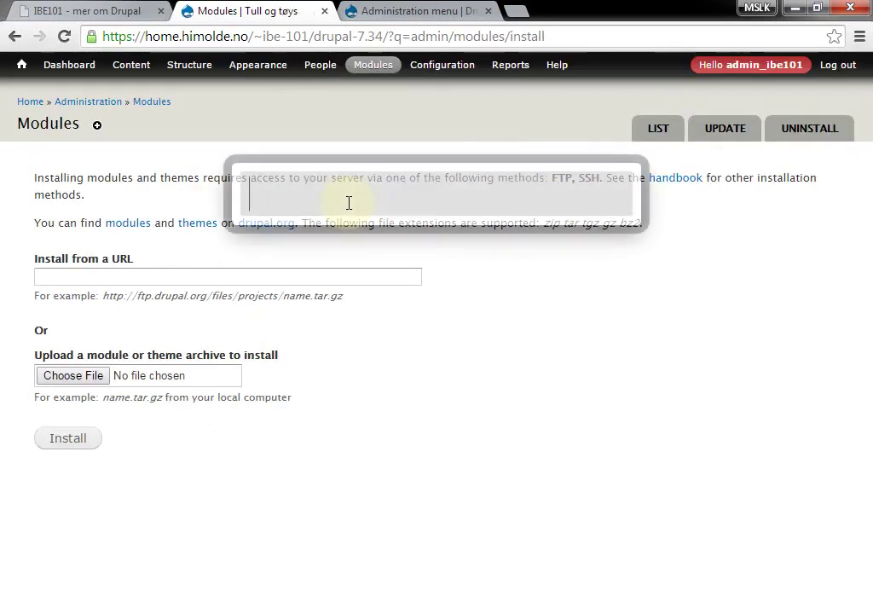
pyautogui.write('user')
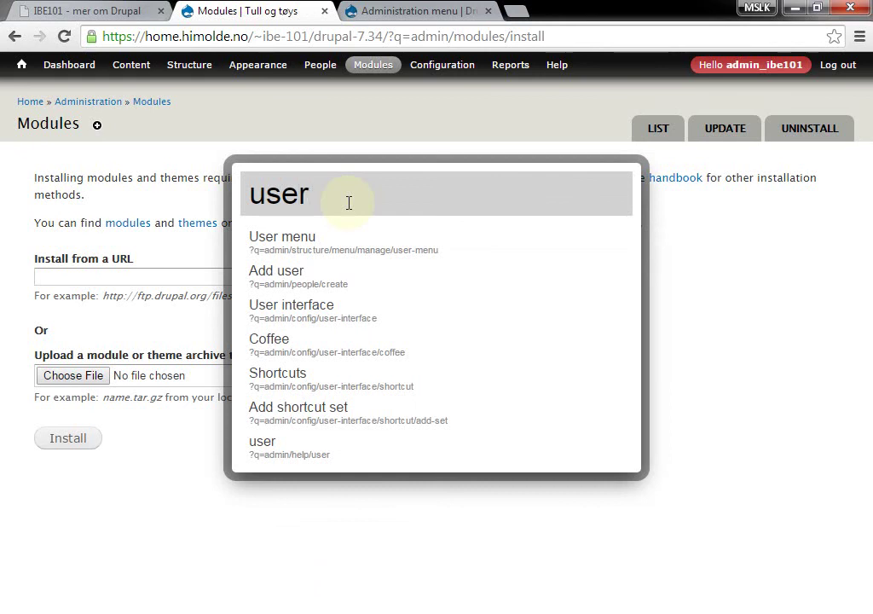
pyautogui.press('Down')
pyautogui.press('Down')
pyautogui.press('Down')
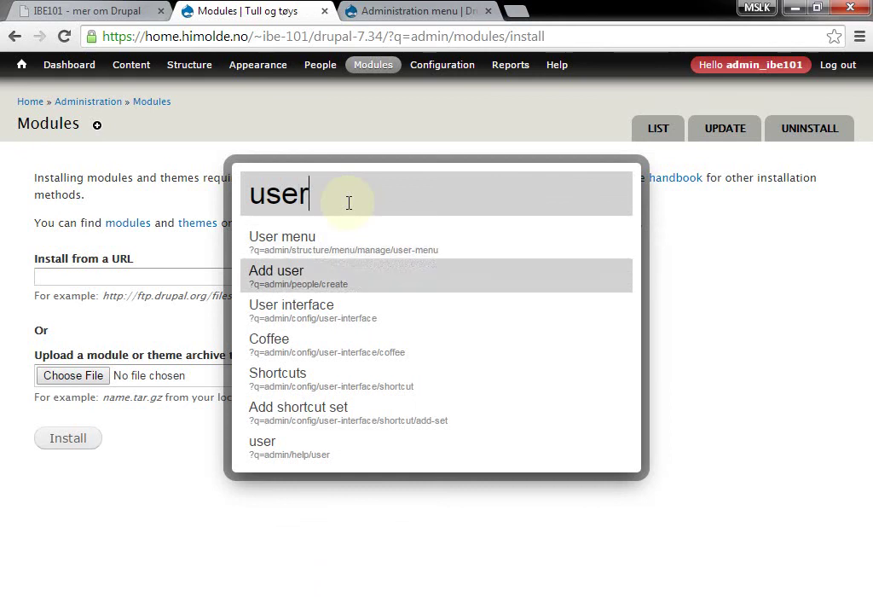
pyautogui.press('Up')
pyautogui.press('Up')
pyautogui.press('BackSpace')
pyautogui.press('BackSpace')
pyautogui.press('BackSpace')
pyautogui.press('BackSpace')
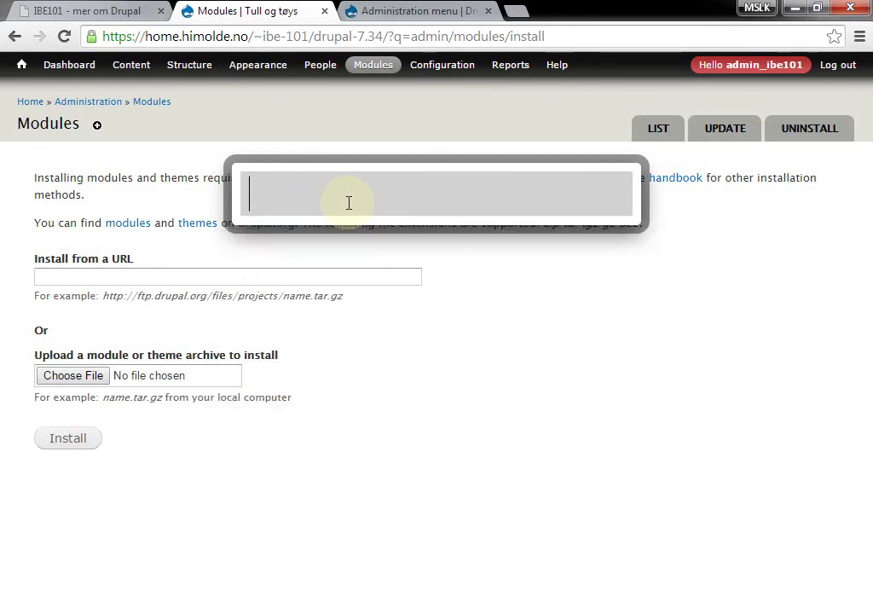
pyautogui.write('people')
pyautogui.press('Down')
pyautogui.press('Down')
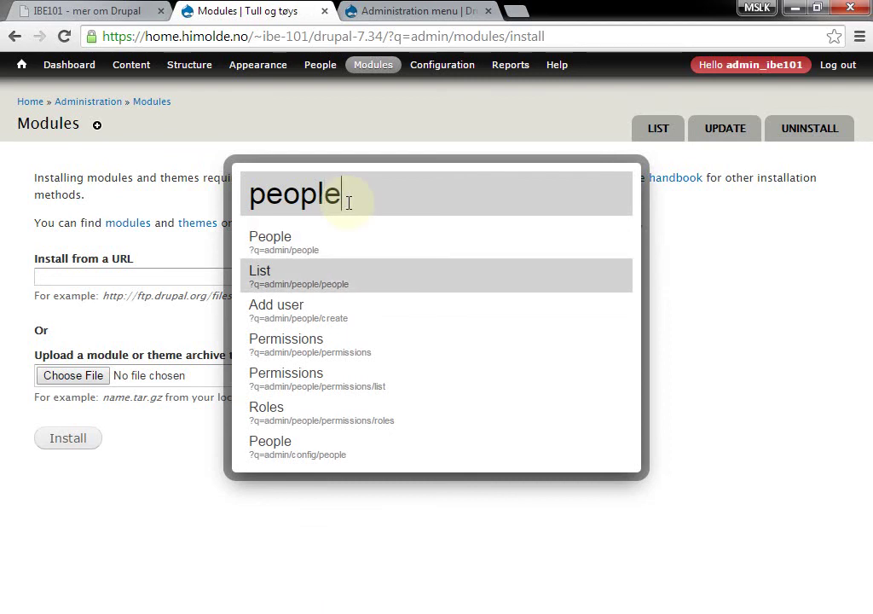
pyautogui.press('Return')
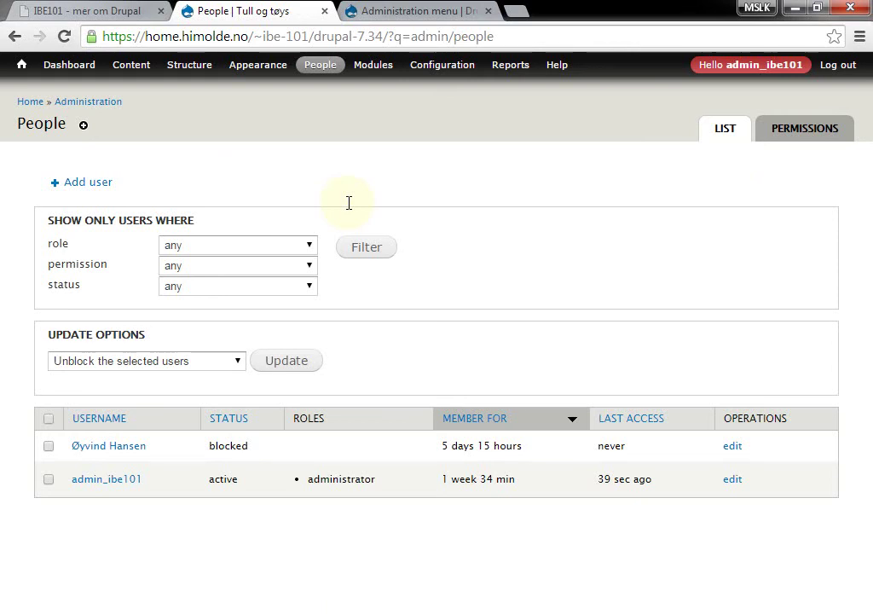
# Search the Start menu for 'file', close it unused, and bring up the Administration menu project tab.
pyautogui.click(26, 610)
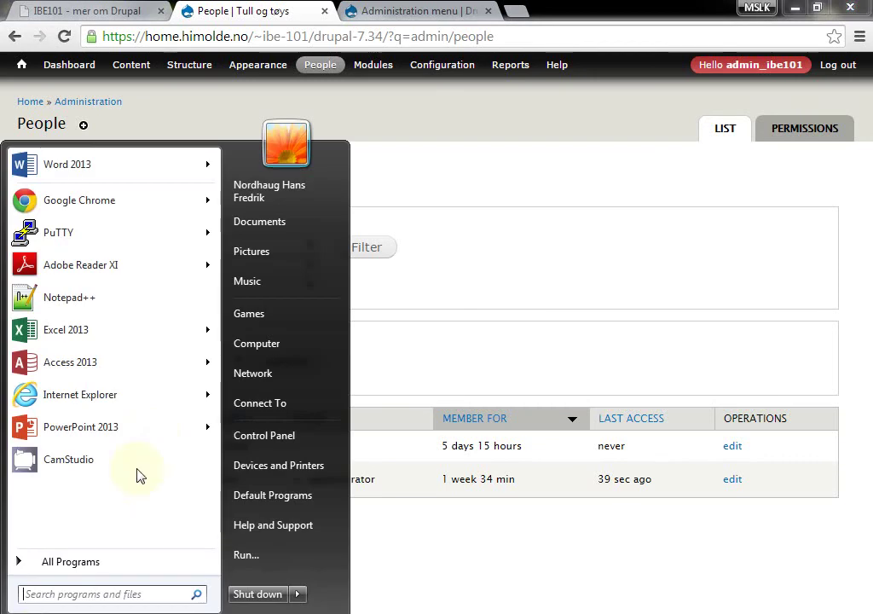
pyautogui.click(88, 566)
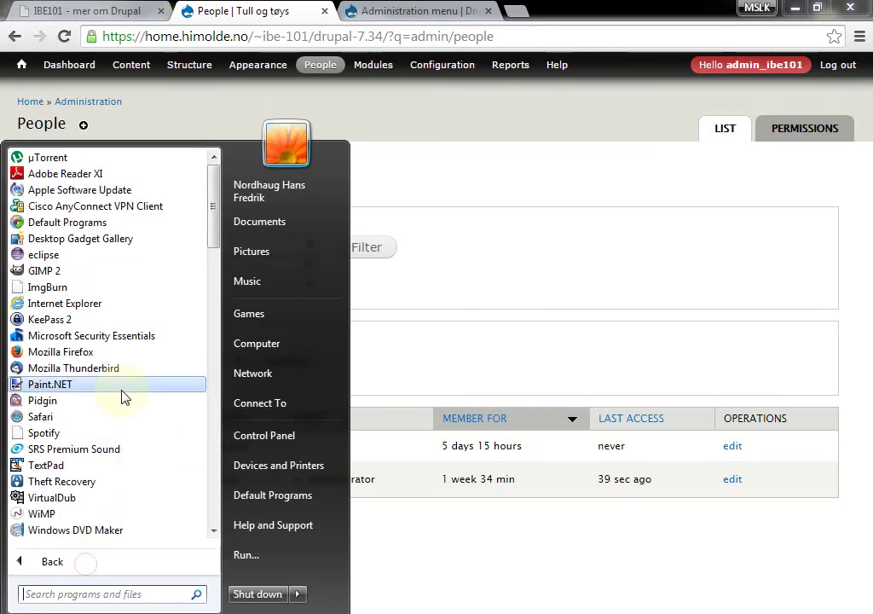
pyautogui.click(66, 590)
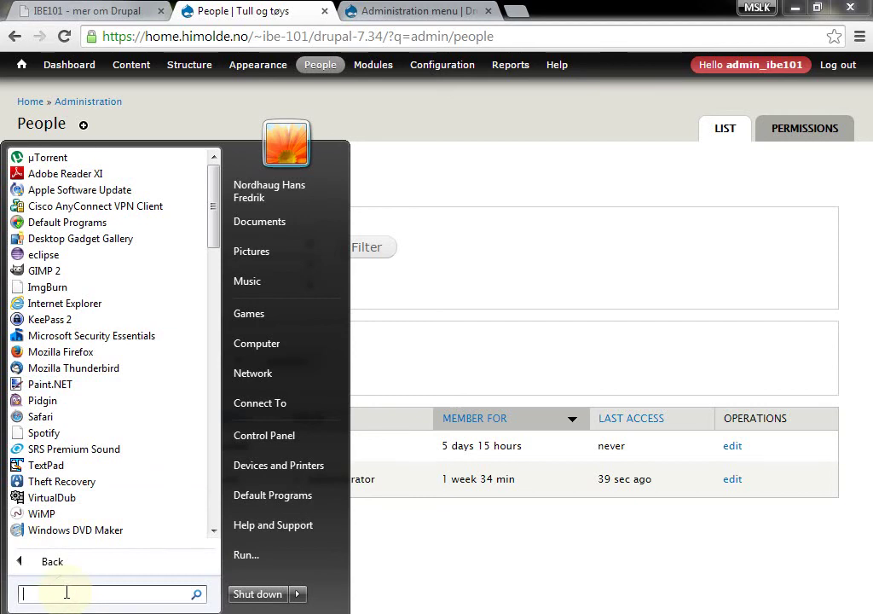
pyautogui.write('file')
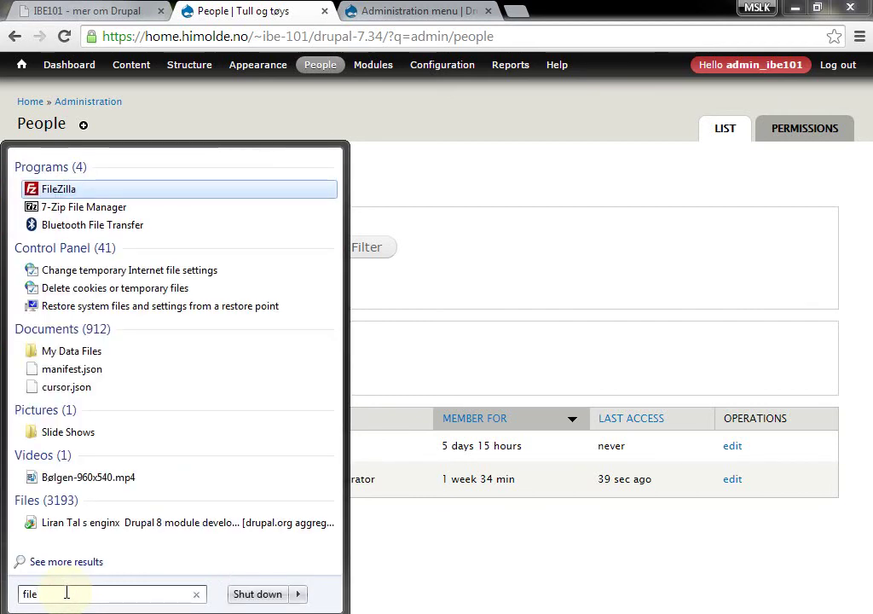
pyautogui.click(580, 296)
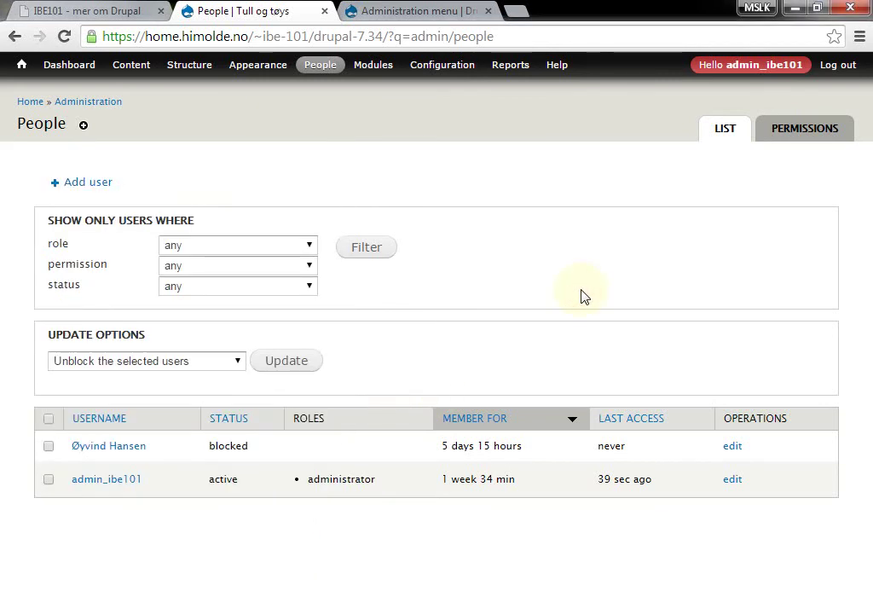
pyautogui.hotkey('alt', 'space')
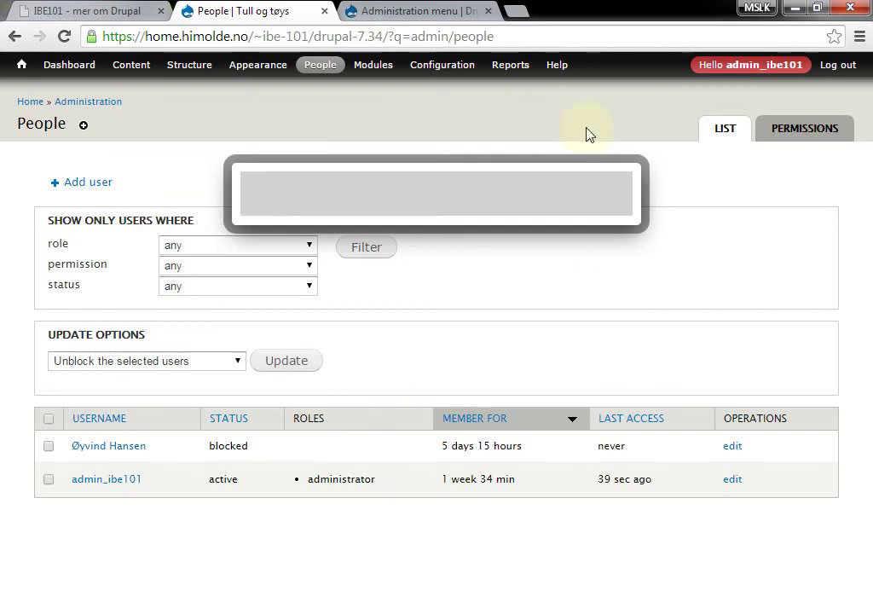
pyautogui.click(407, 10)
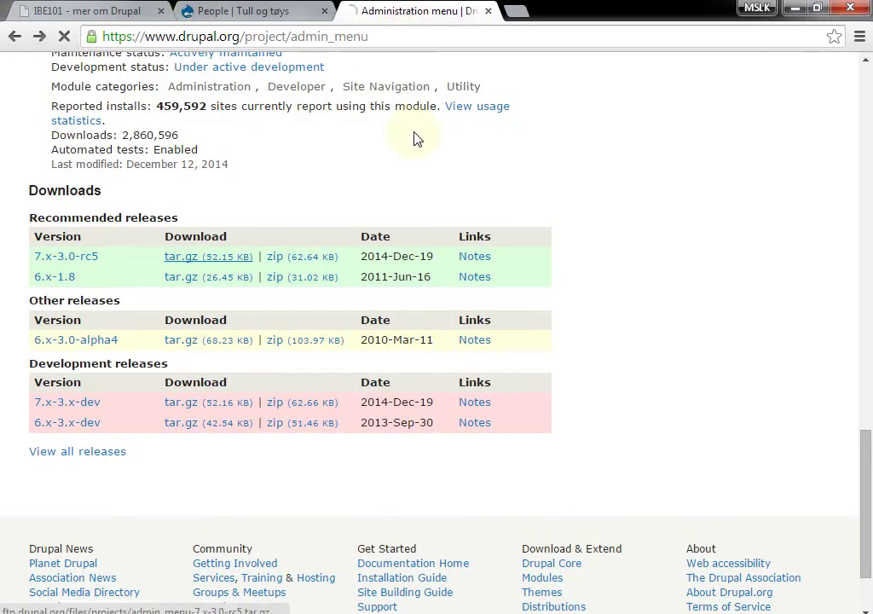
# Open the drupal.org Coffee project page and scroll to its How it works and How to use it sections.
pyautogui.hotkey('alt', 'Left')
pyautogui.click(483, 150)
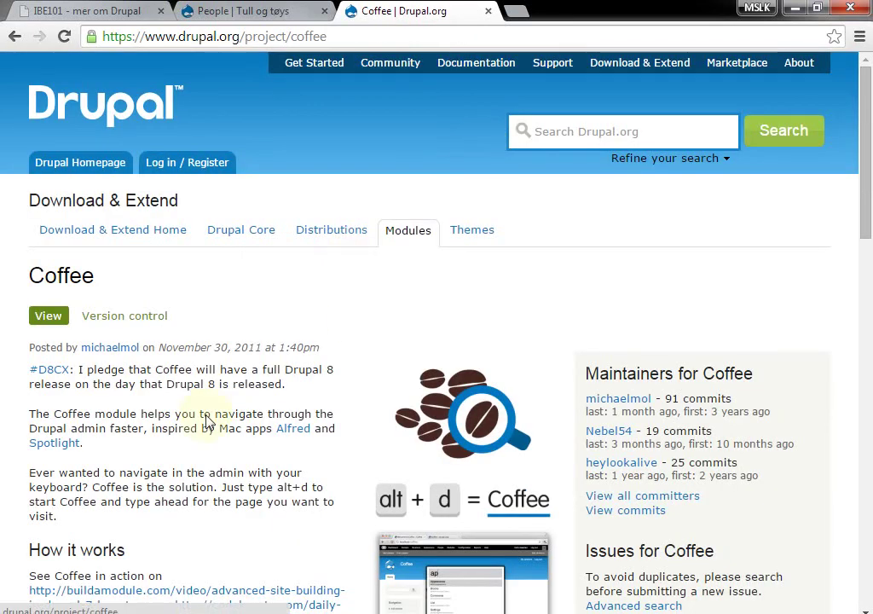
pyautogui.scroll(-3, 206, 422)
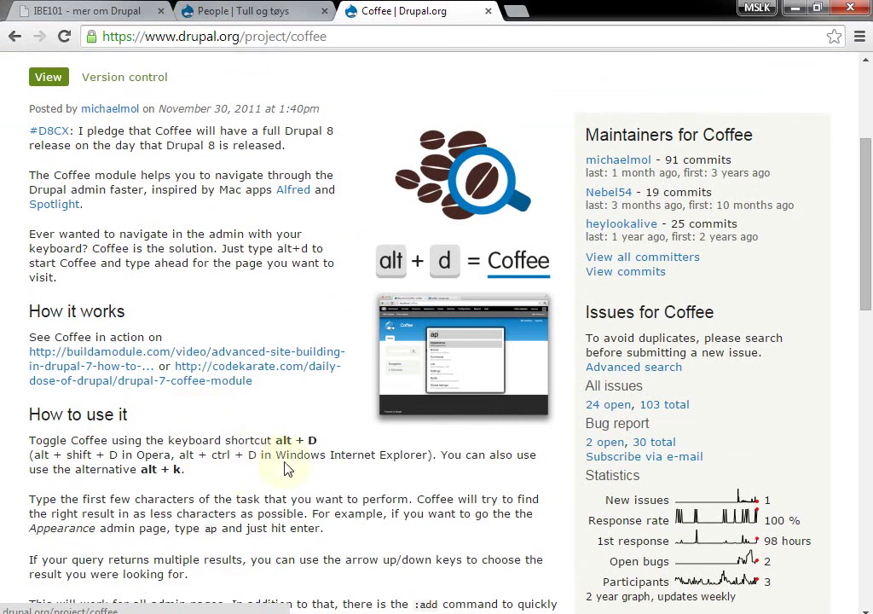
pyautogui.scroll(-3, 211, 493)
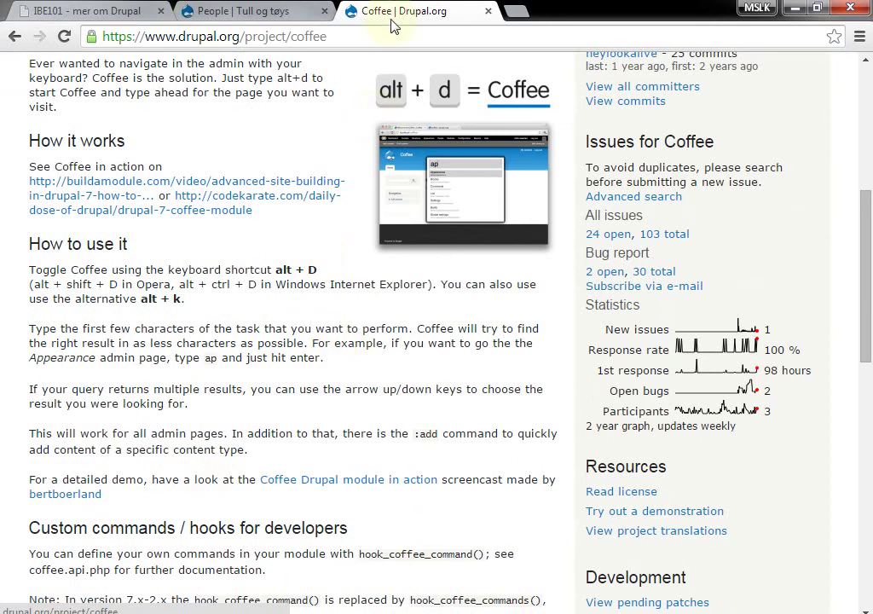
pyautogui.click(352, 40)
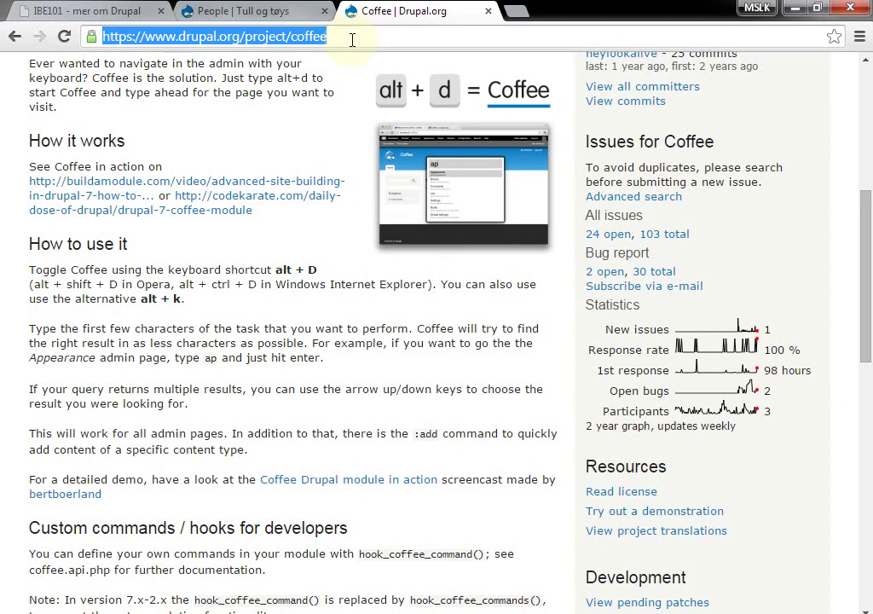
# Change the project URL from coffee to l10n_update to load the Localization update page.
pyautogui.click(352, 39)
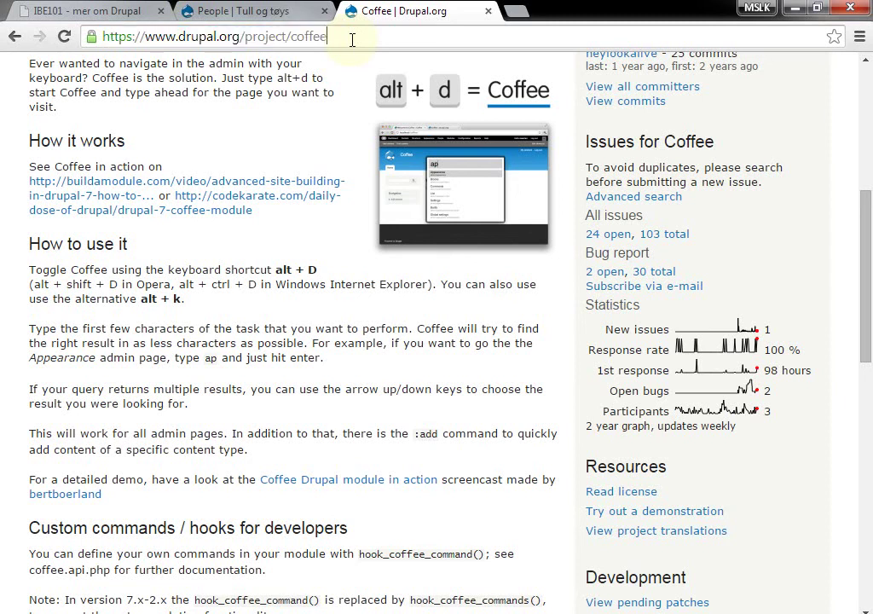
pyautogui.press('BackSpace')
pyautogui.press('BackSpace')
pyautogui.press('BackSpace')
pyautogui.press('BackSpace')
pyautogui.press('BackSpace')
pyautogui.press('BackSpace')
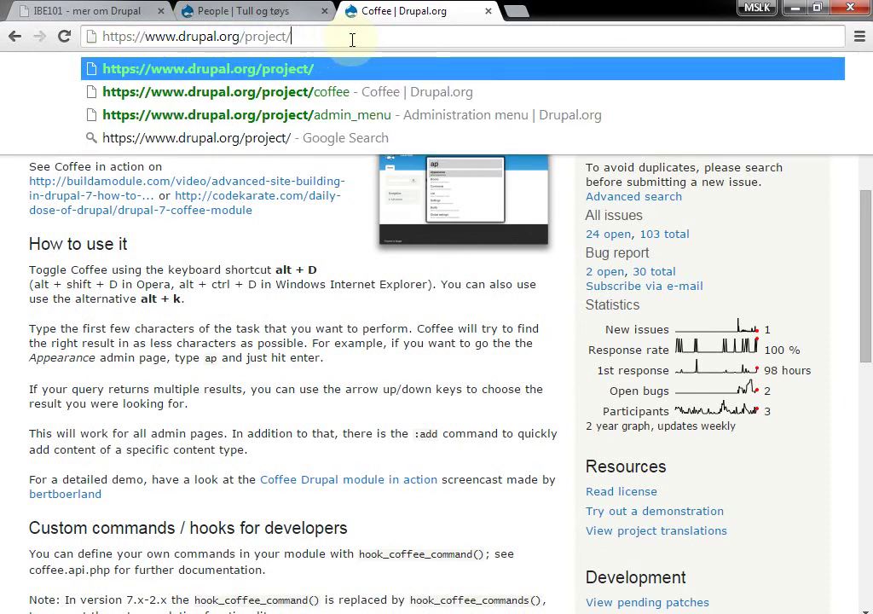
pyautogui.write('l10n_')
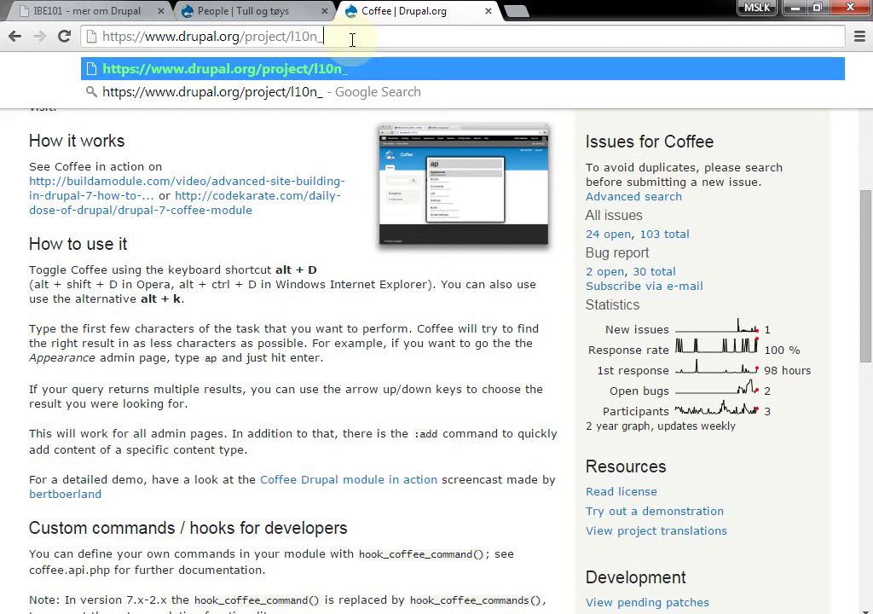
pyautogui.write('update')
pyautogui.press('Return')
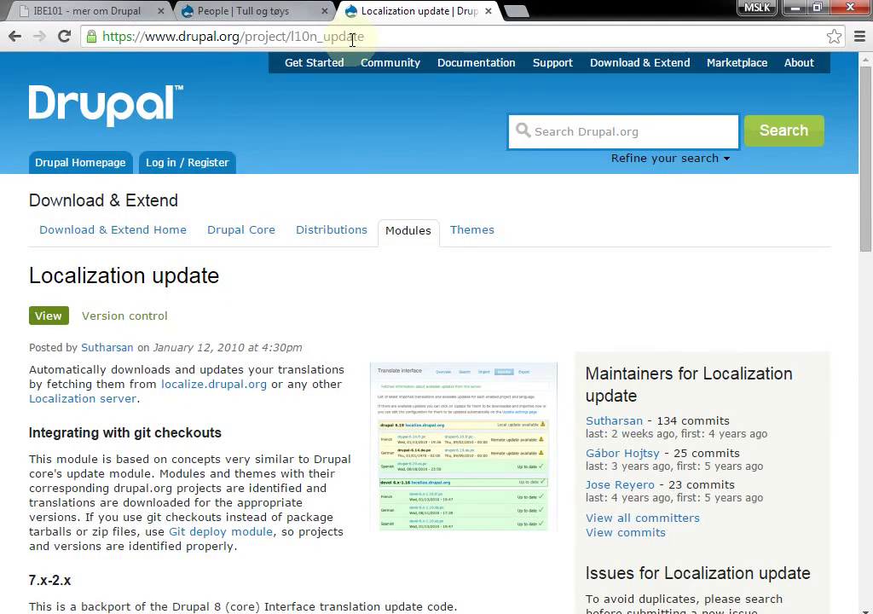
# Save the 7.x-1.1 tar.gz release (l10n_update-7.x-1.1.tar.gz) into Downloads.
pyautogui.scroll(-5, 352, 39)
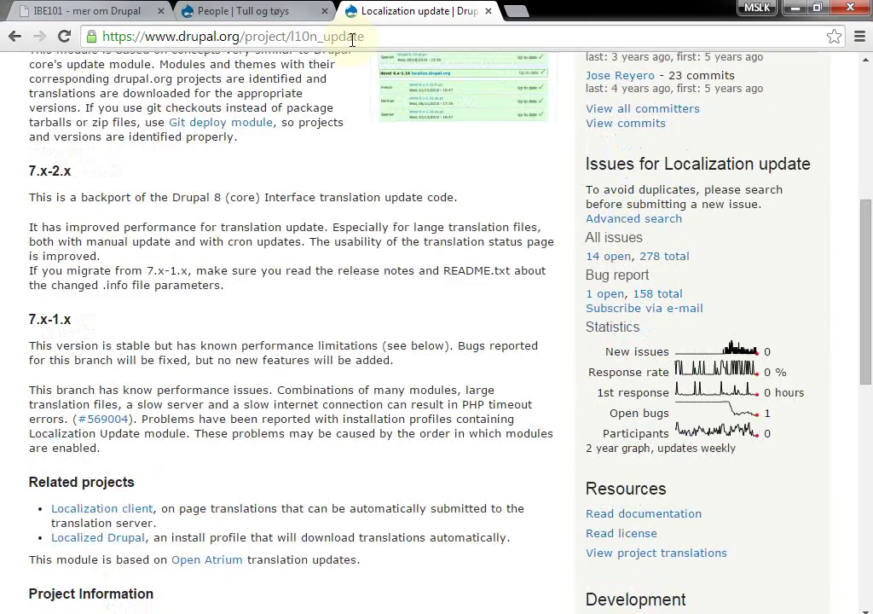
pyautogui.scroll(-6, 352, 39)
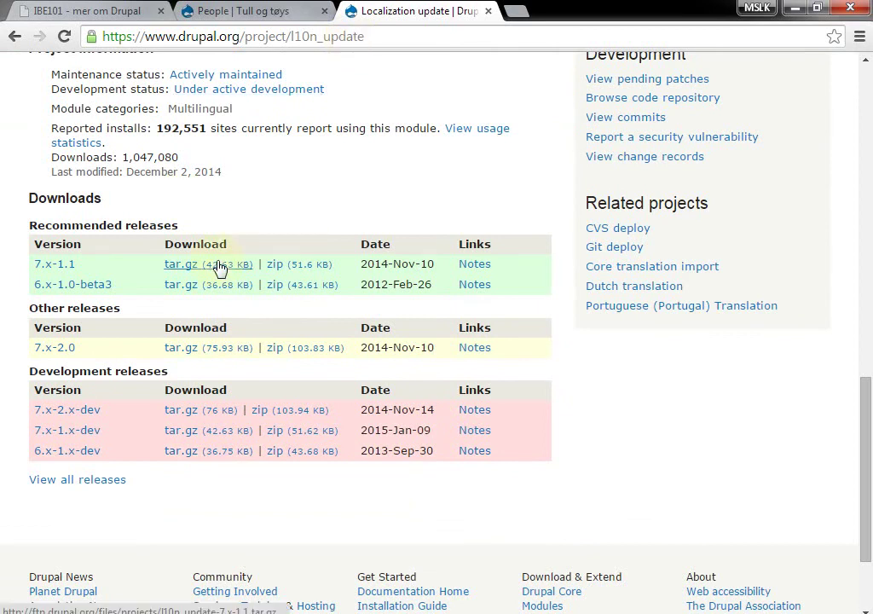
pyautogui.rightClick(219, 266)
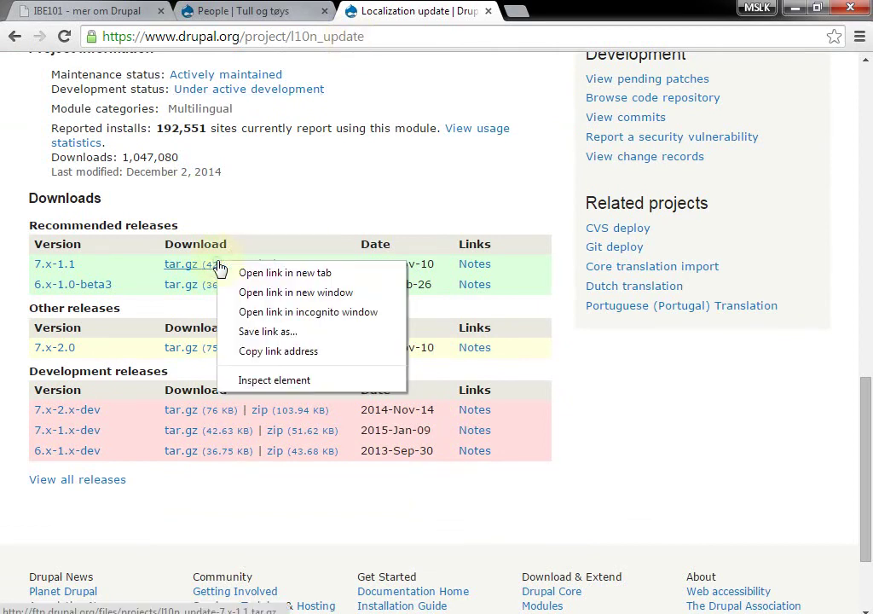
pyautogui.click(303, 340)
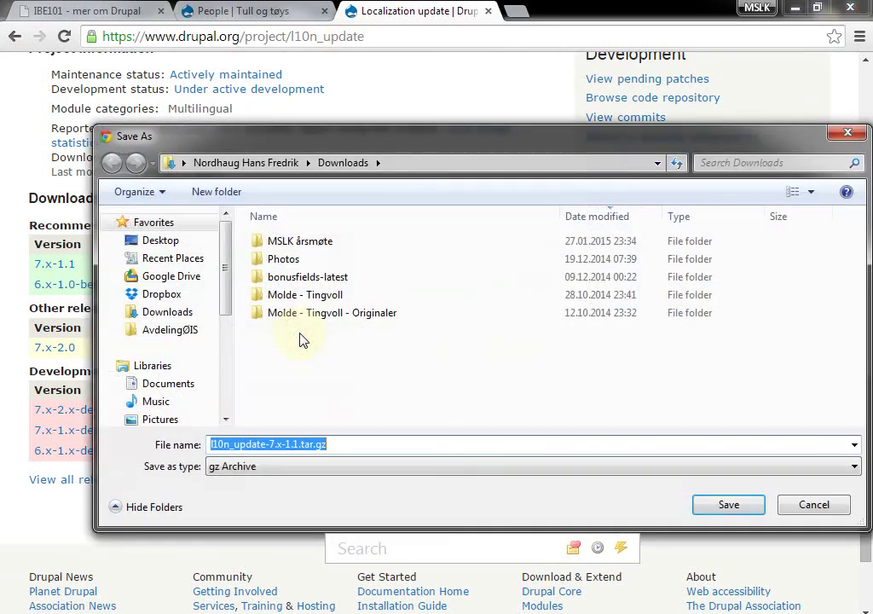
pyautogui.press('Return')
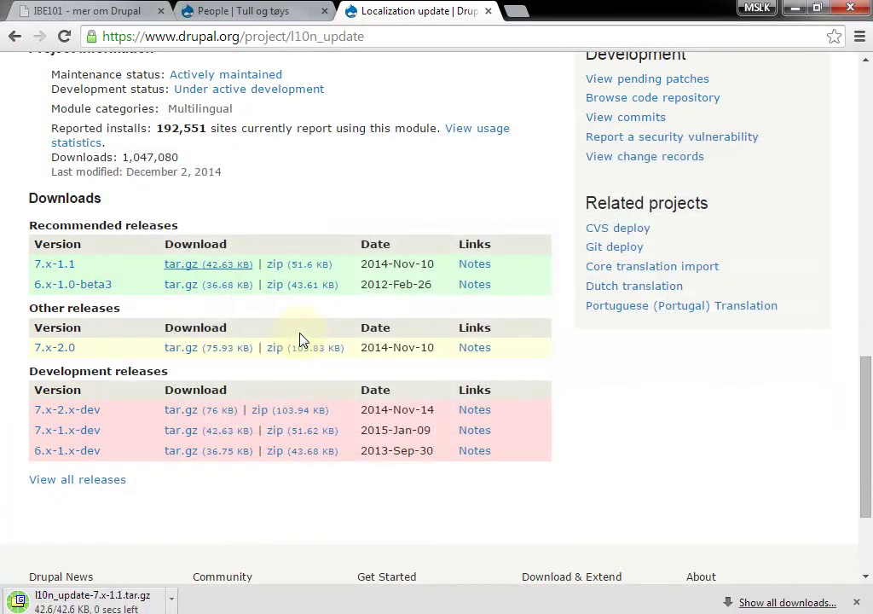
pyautogui.rightClick(74, 602)
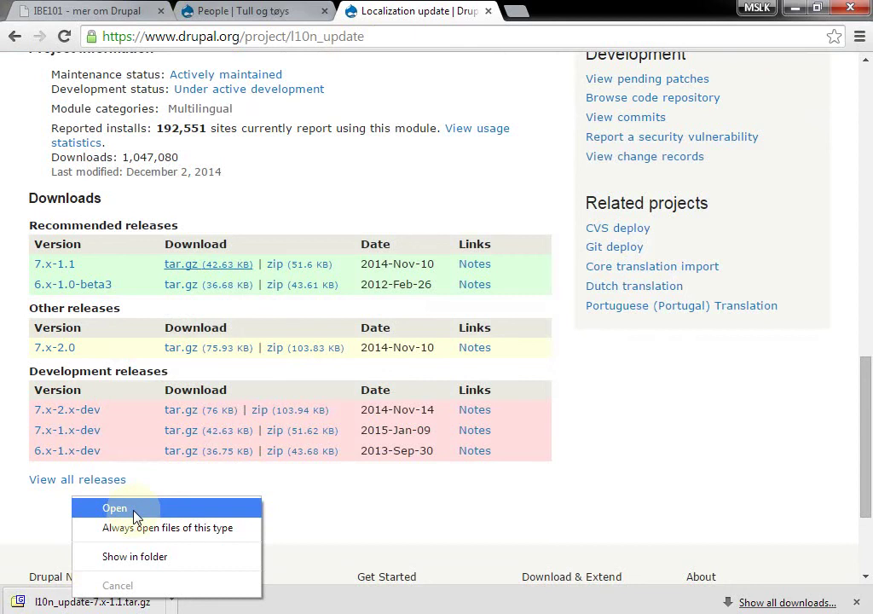
# Extract the downloaded tar.gz with 7-Zip and open the l10n_update-7.x-1.1.tar folder.
pyautogui.click(156, 556)
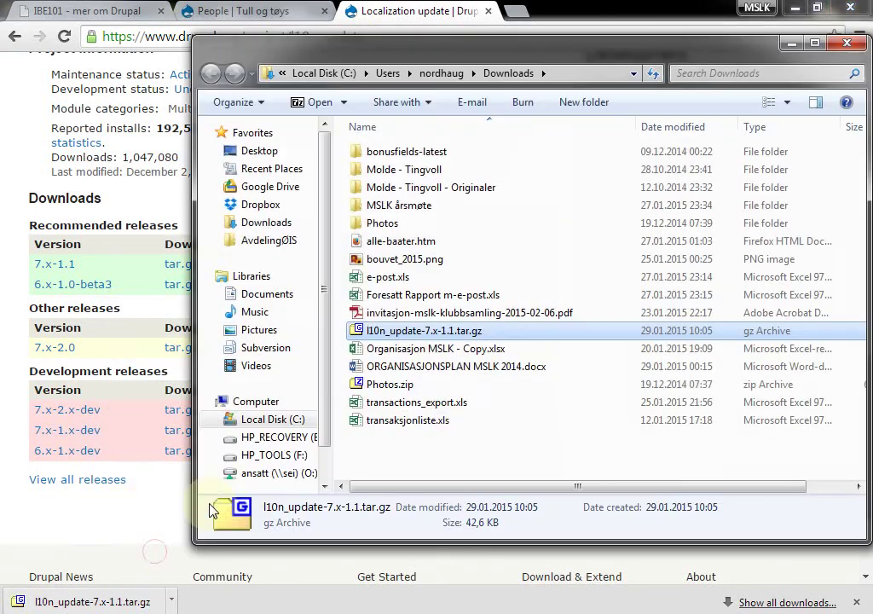
pyautogui.rightClick(432, 339)
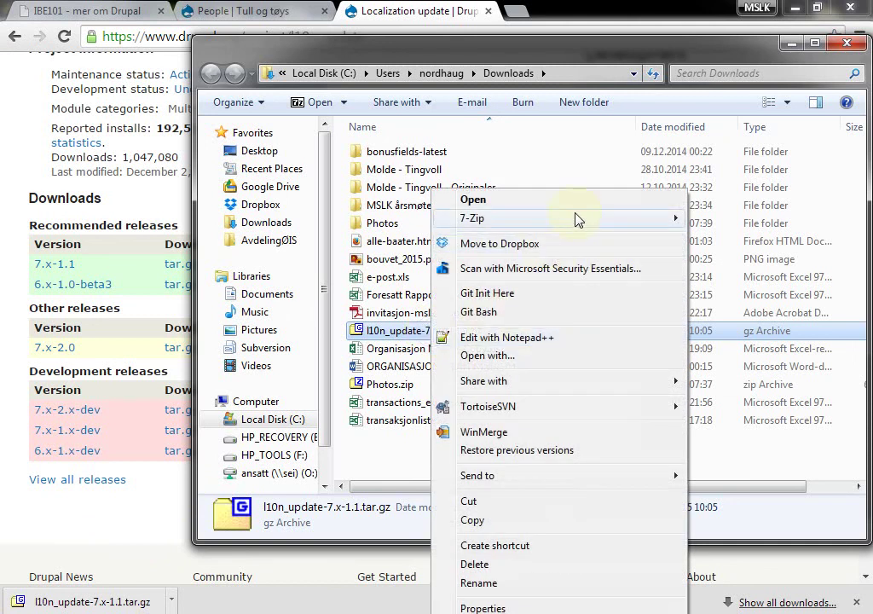
pyautogui.moveTo(576, 220)
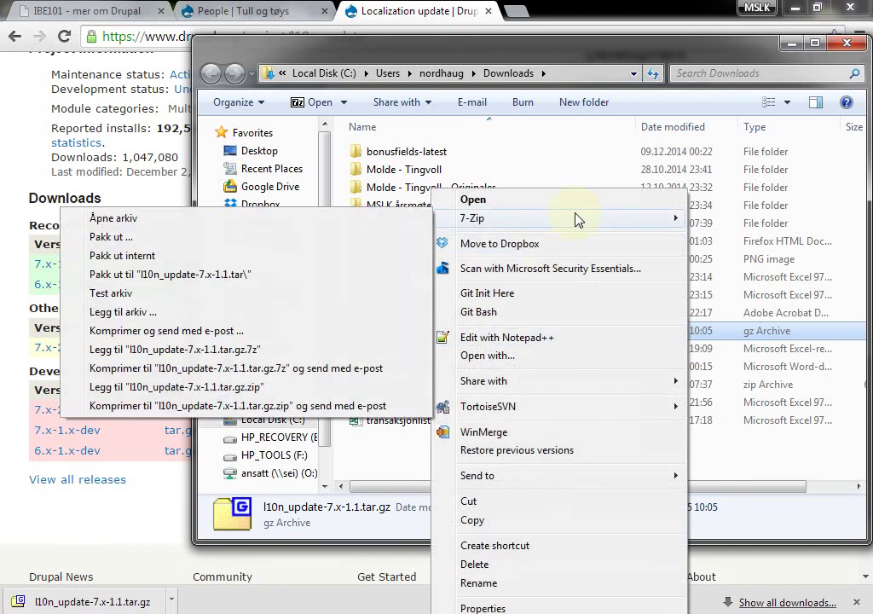
pyautogui.click(298, 277)
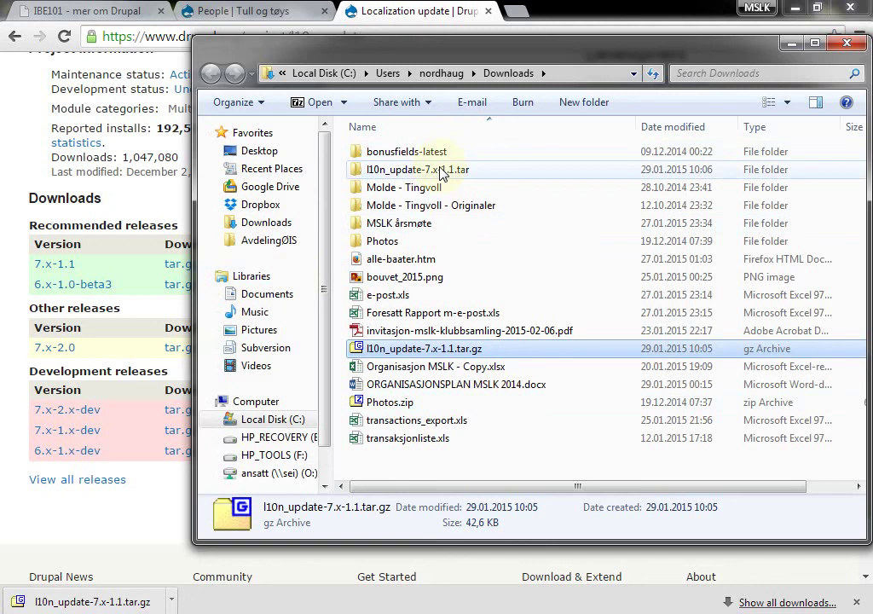
pyautogui.click(440, 172)
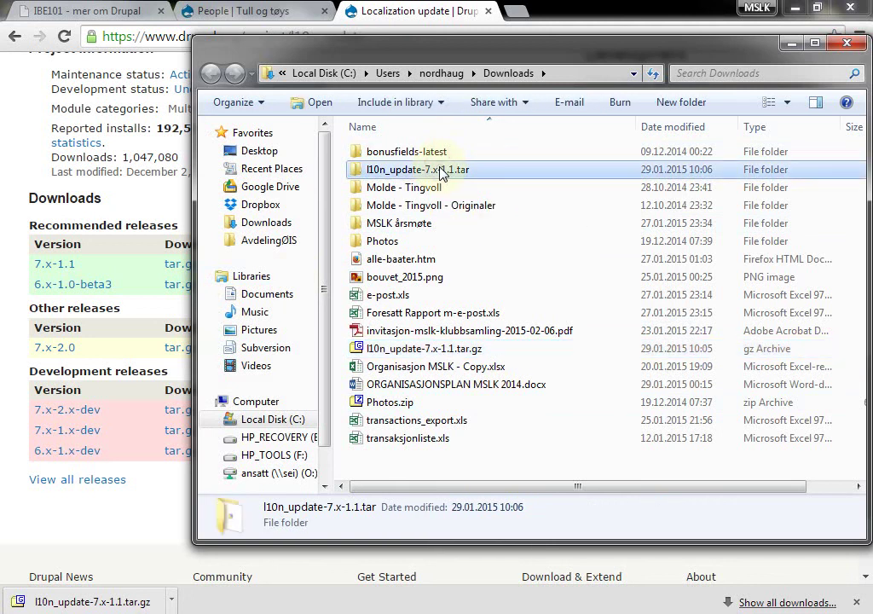
pyautogui.click(440, 172)
pyautogui.press('Escape')
pyautogui.doubleClick(441, 172)
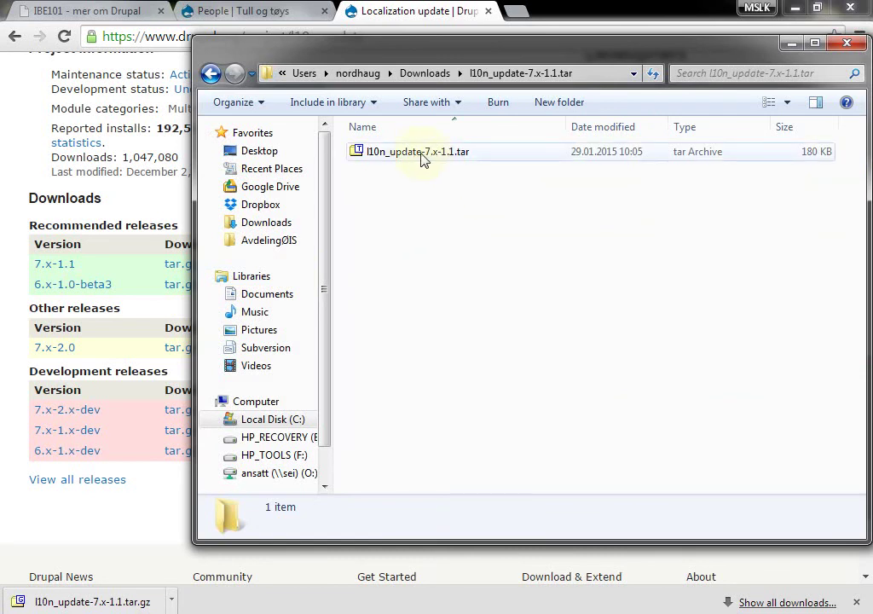
# Extract the inner l10n_update-7.x-1.1.tar archive with 7-Zip into its own folder.
pyautogui.rightClick(423, 158)
pyautogui.moveTo(468, 195)
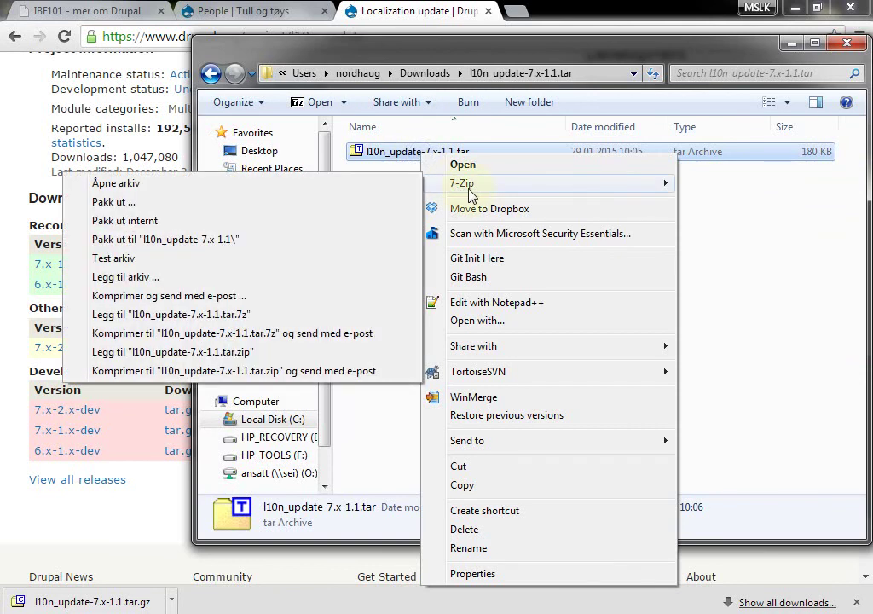
pyautogui.click(280, 243)
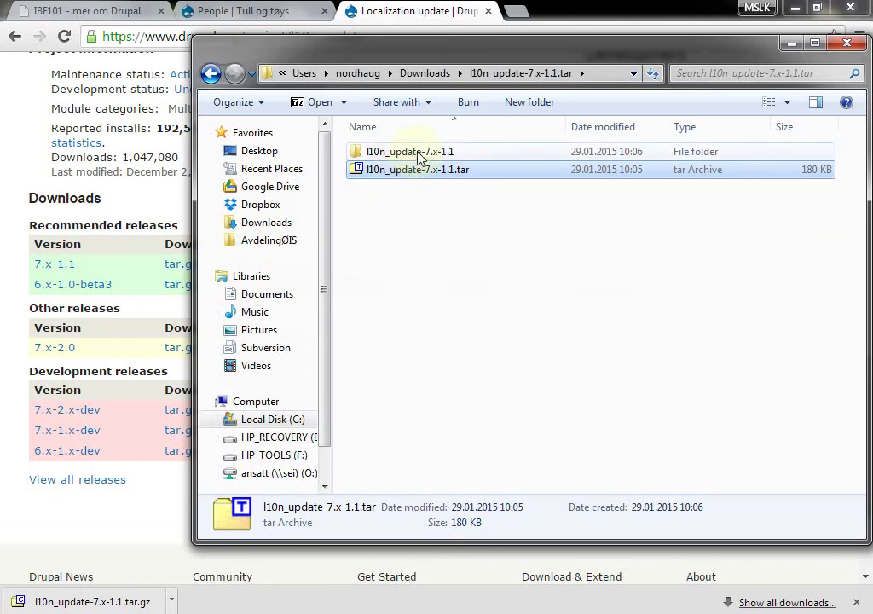
pyautogui.press('Return')
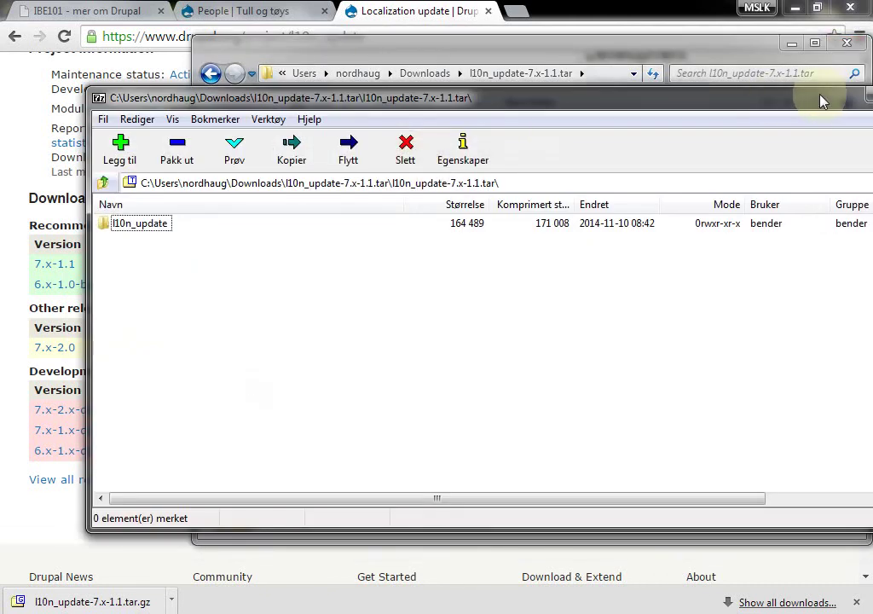
pyautogui.hotkey('alt', 'F4')
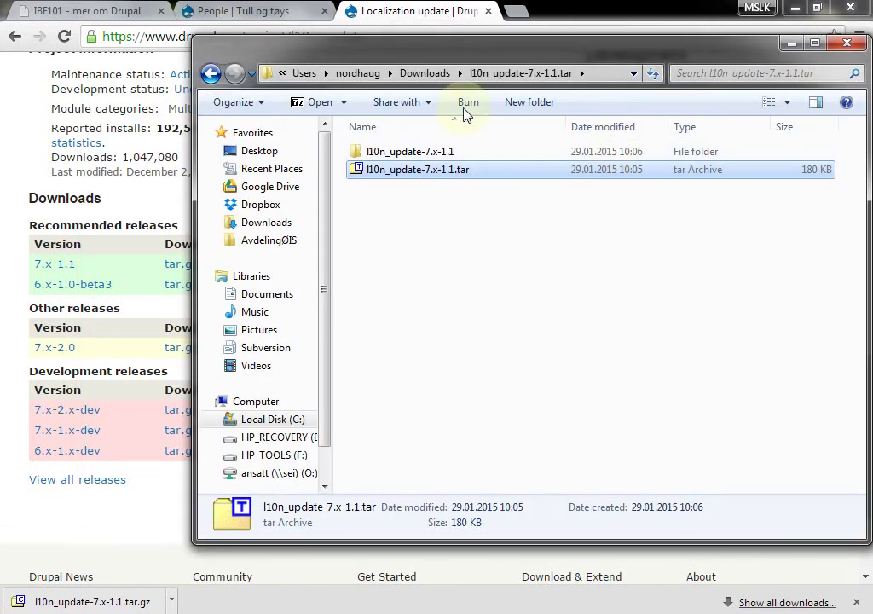
# Browse into the l10n_update module folder to check its 17 extracted files.
pyautogui.doubleClick(437, 159)
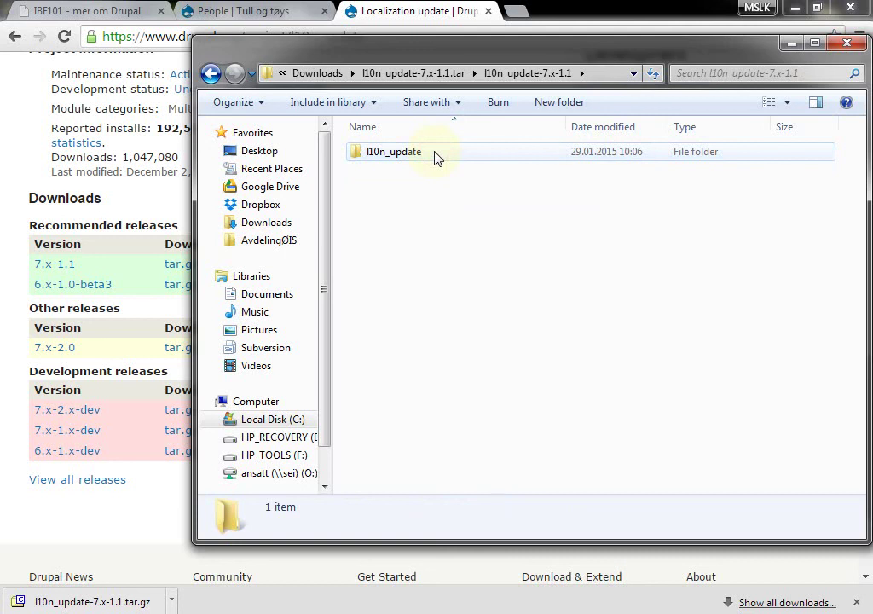
pyautogui.doubleClick(437, 153)
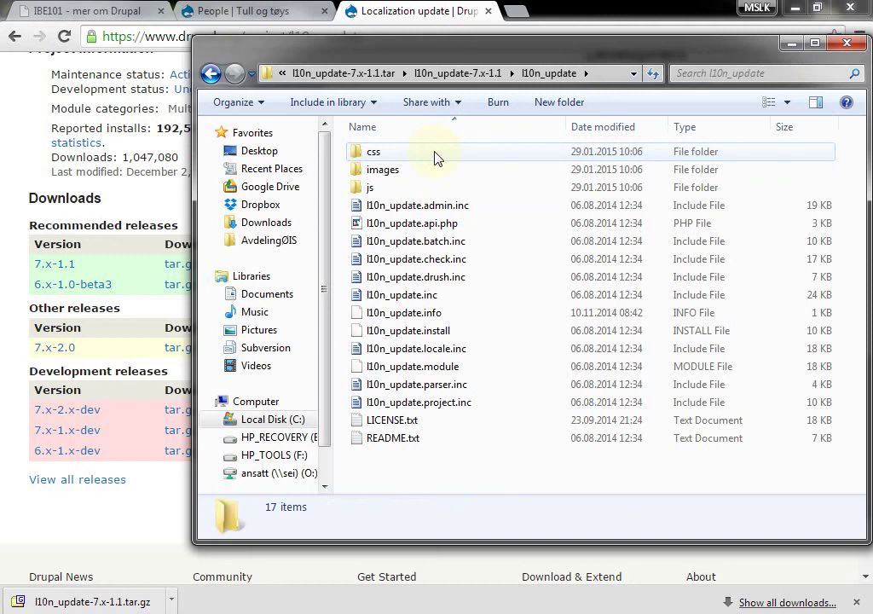
pyautogui.press('BackSpace')
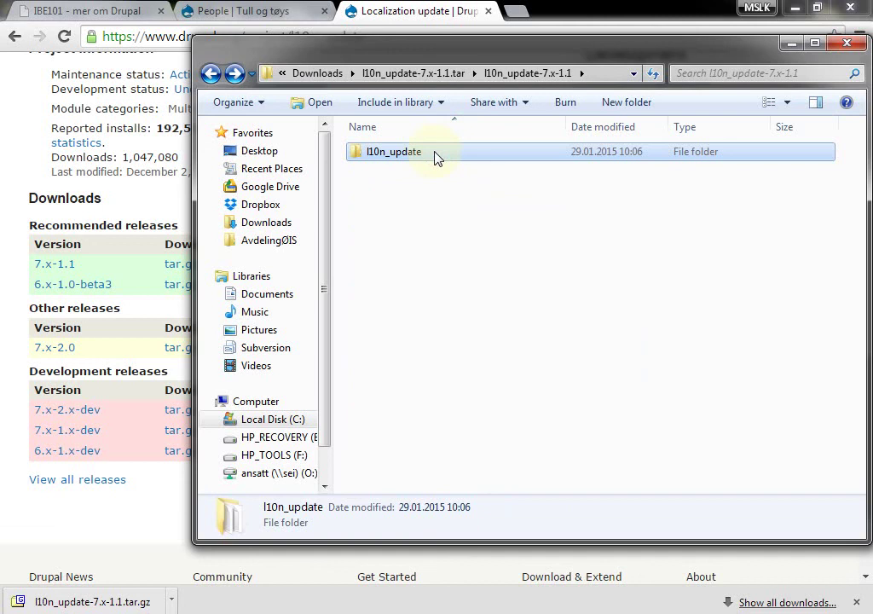
pyautogui.press('BackSpace')
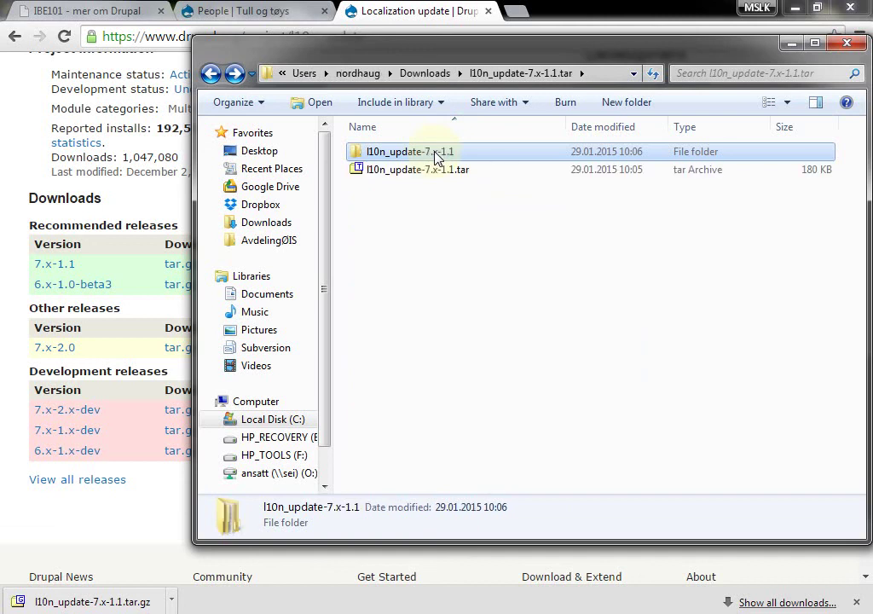
pyautogui.press('Return')
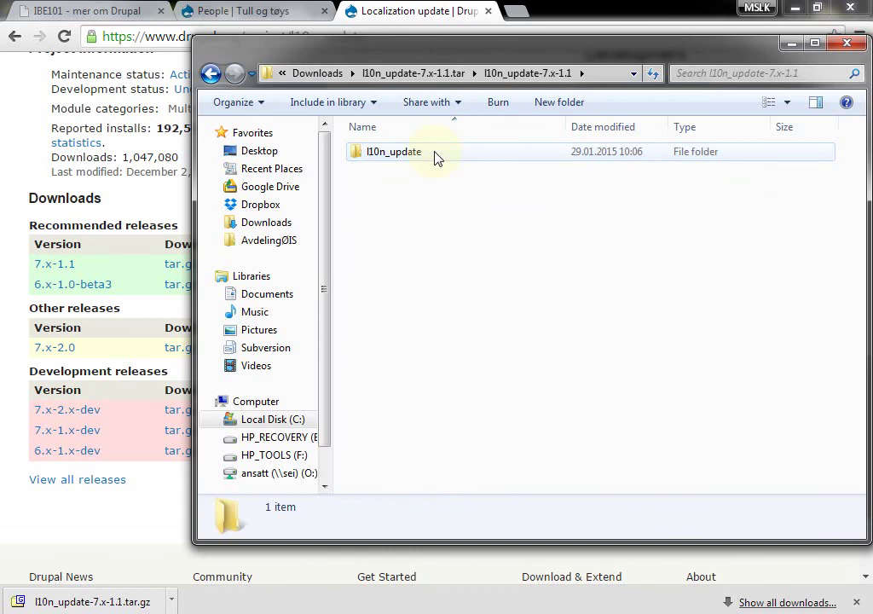
pyautogui.doubleClick(394, 152)
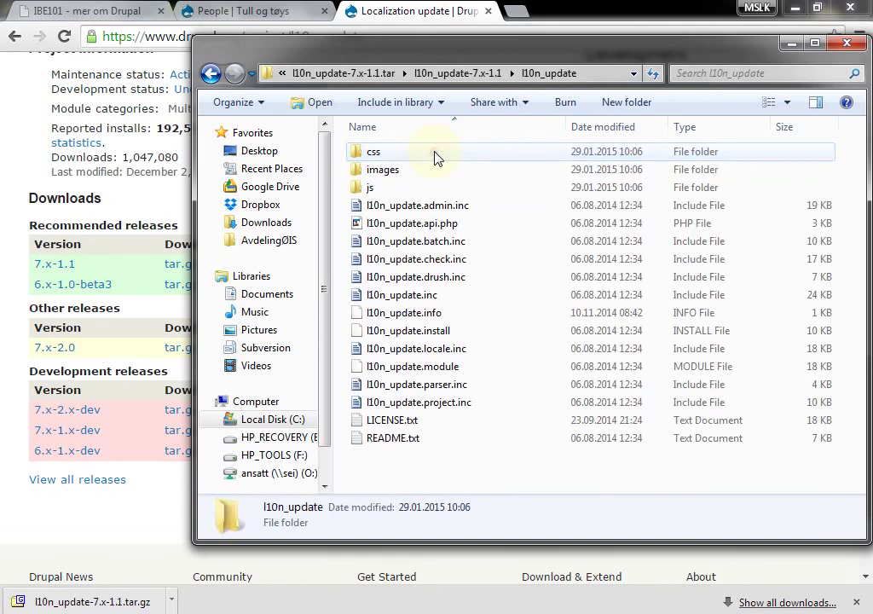
pyautogui.press('BackSpace')
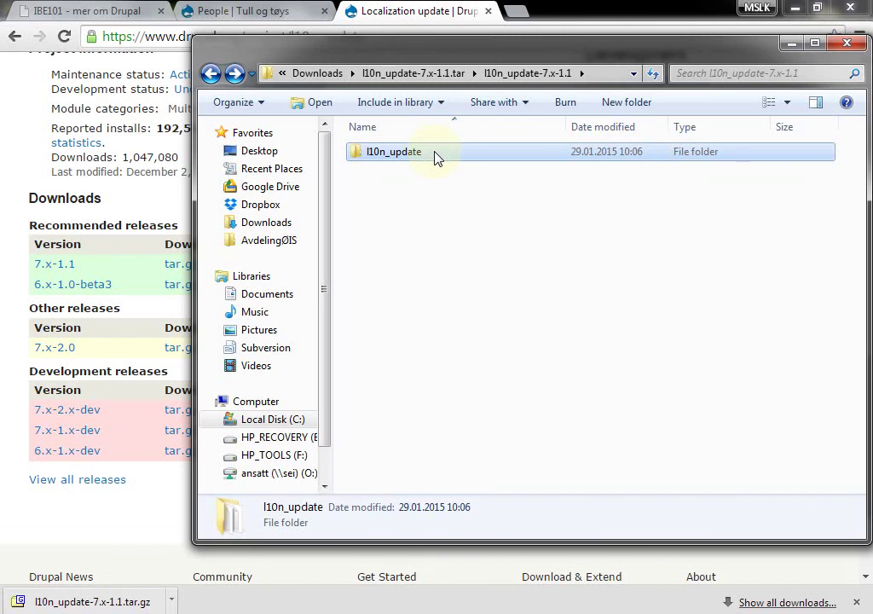
pyautogui.press('super')
# Launch FileZilla, connect to the saved home.himolde.no site, and open html/drupal-7.34.
pyautogui.write('file')
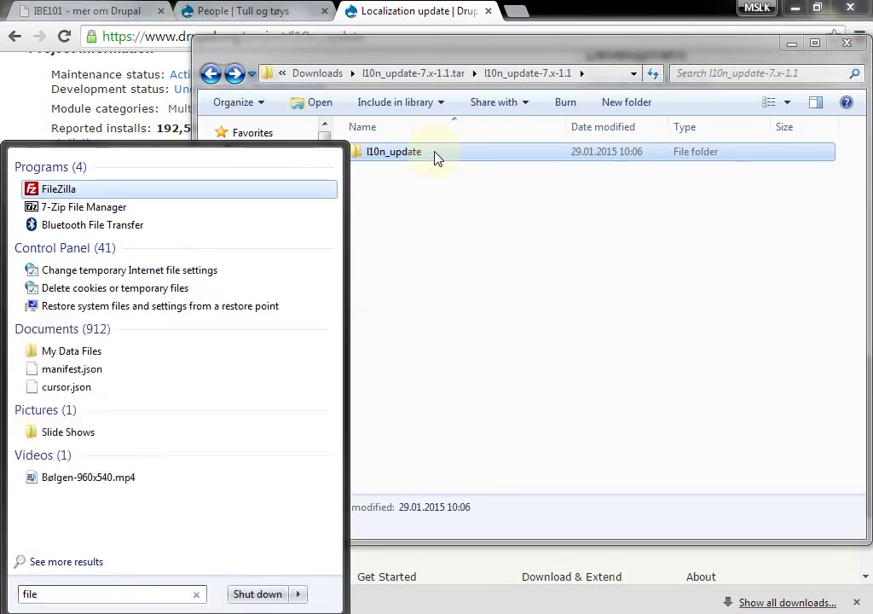
pyautogui.press('Return')
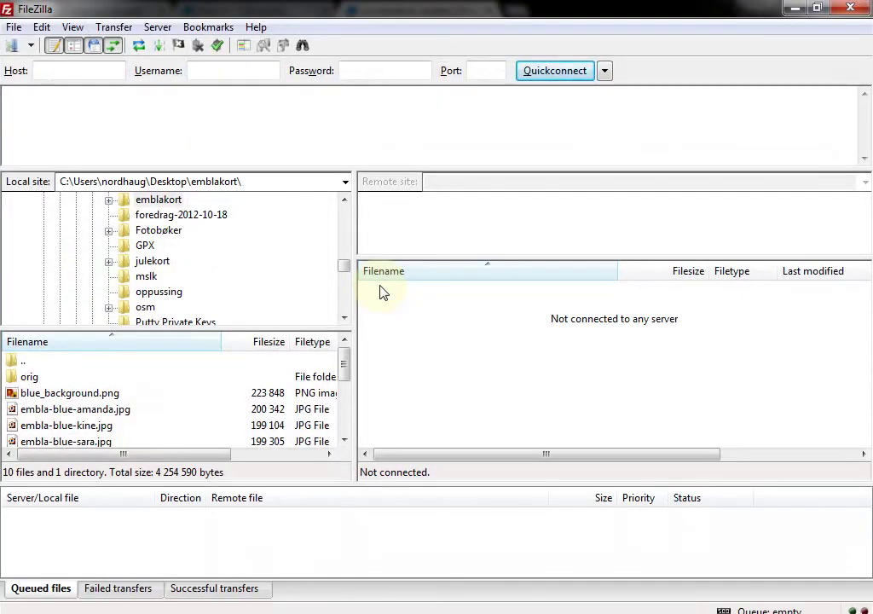
pyautogui.hotkey('ctrl', 's')
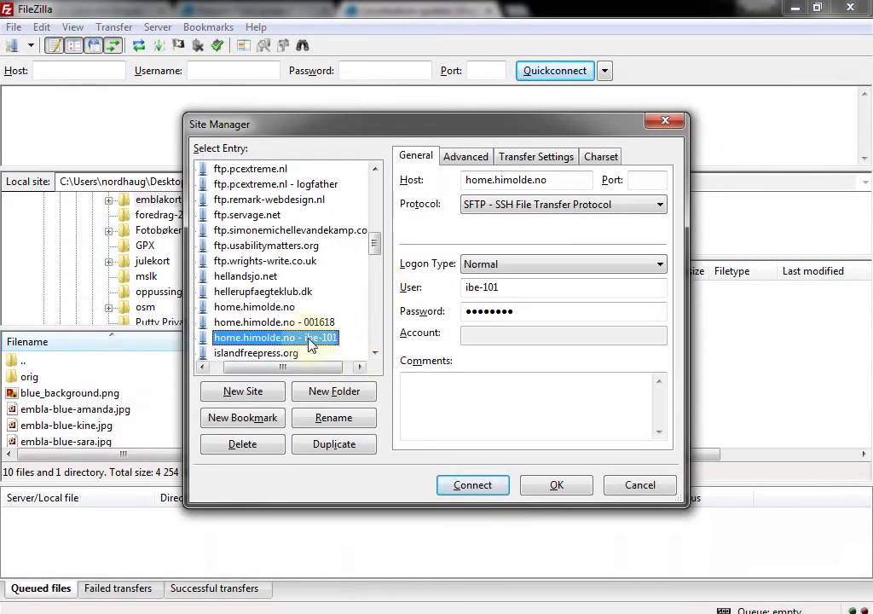
pyautogui.doubleClick(334, 341)
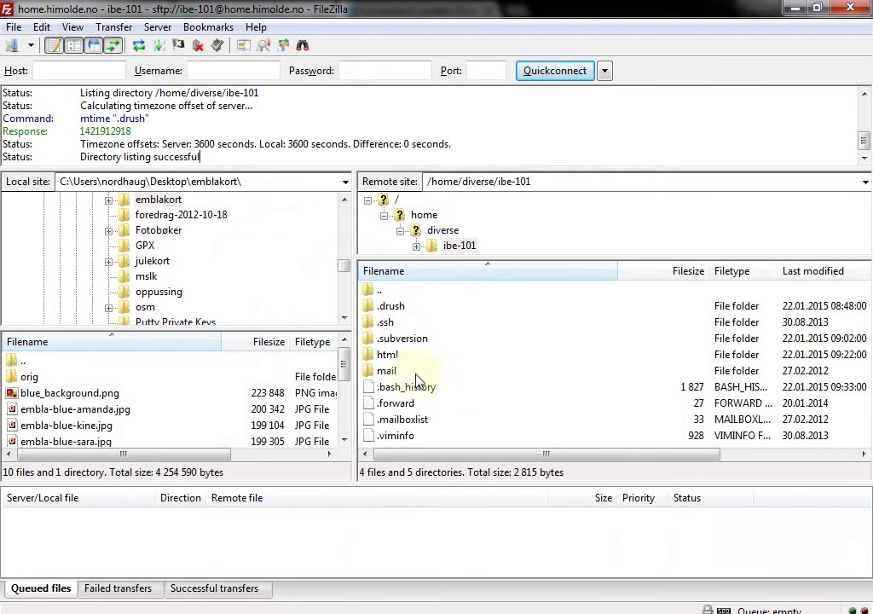
pyautogui.doubleClick(387, 355)
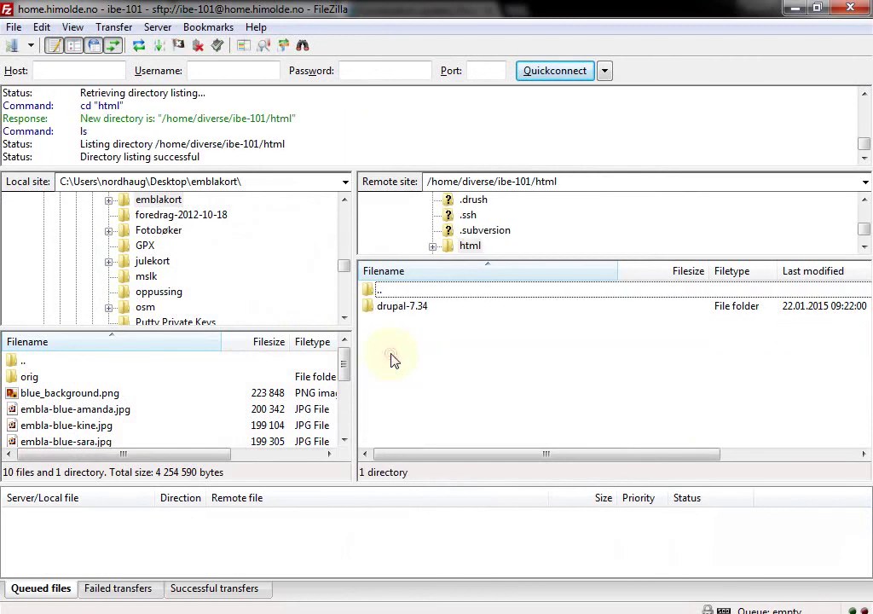
pyautogui.doubleClick(405, 306)
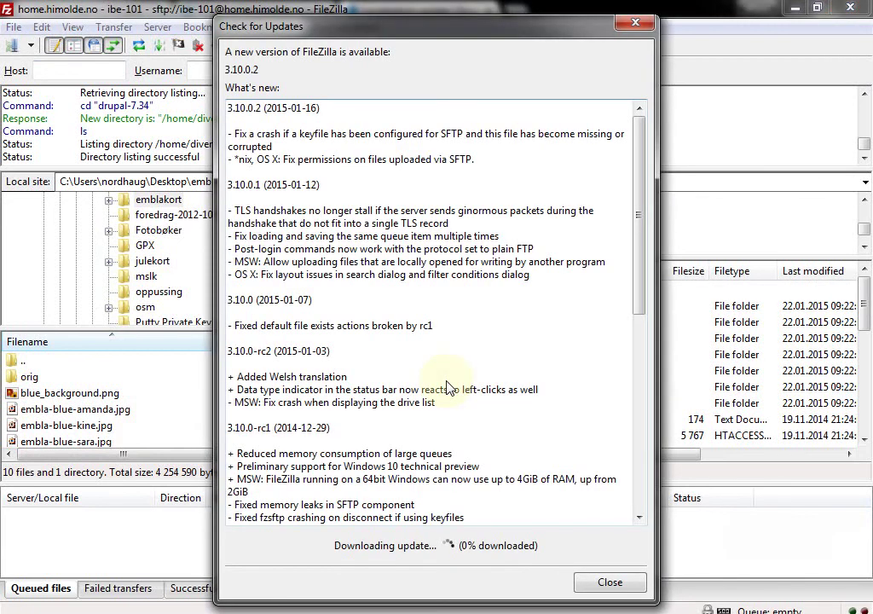
pyautogui.click(609, 585)
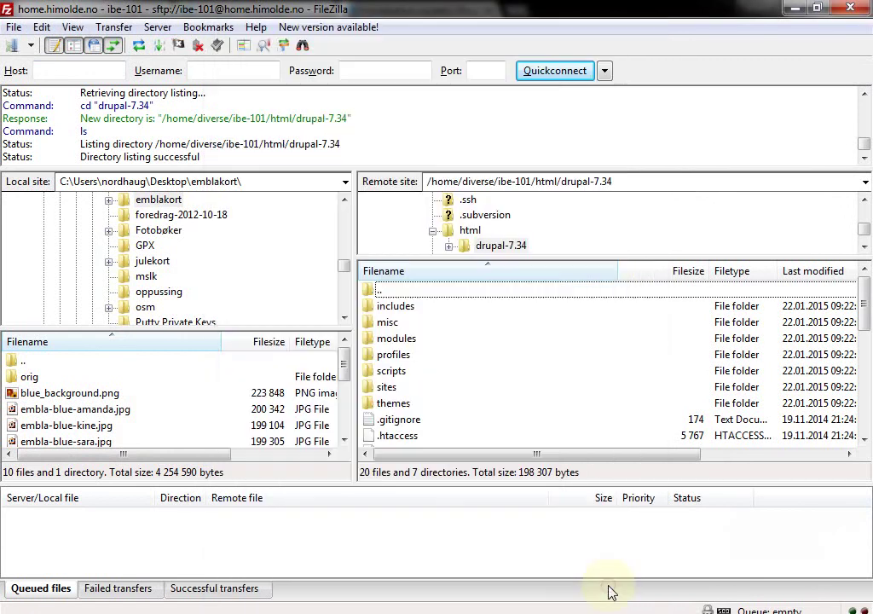
pyautogui.doubleClick(388, 387)
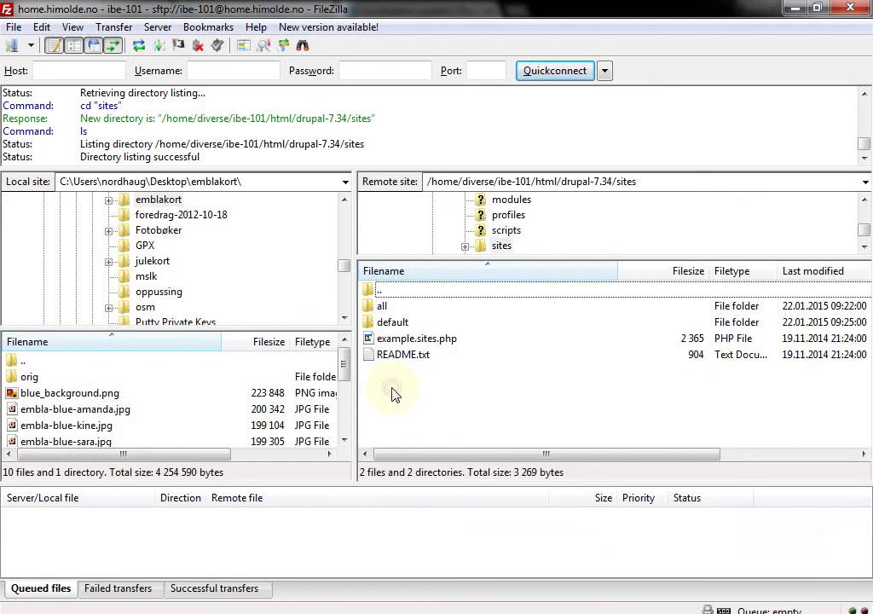
pyautogui.doubleClick(391, 306)
pyautogui.doubleClick(393, 306)
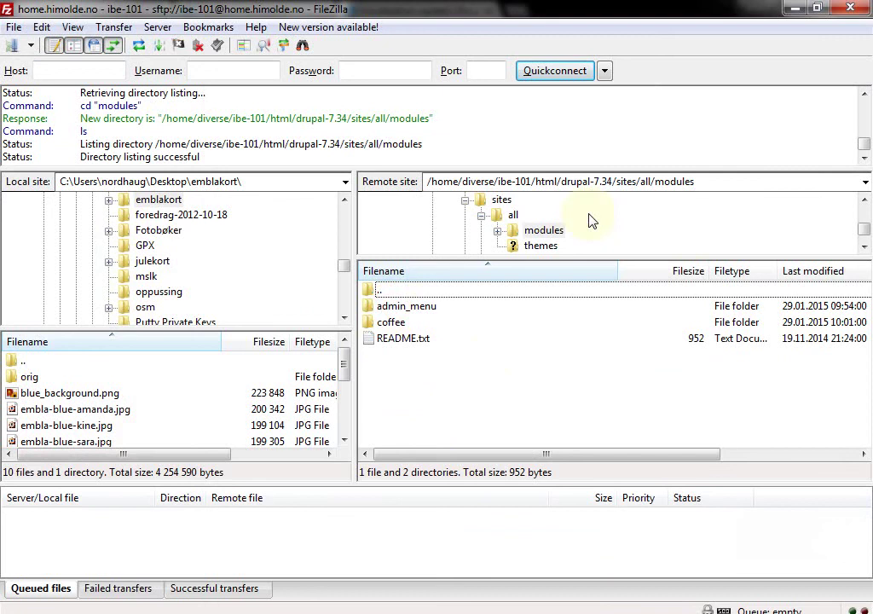
pyautogui.doubleClick(377, 288)
pyautogui.doubleClick(383, 293)
pyautogui.doubleClick(383, 294)
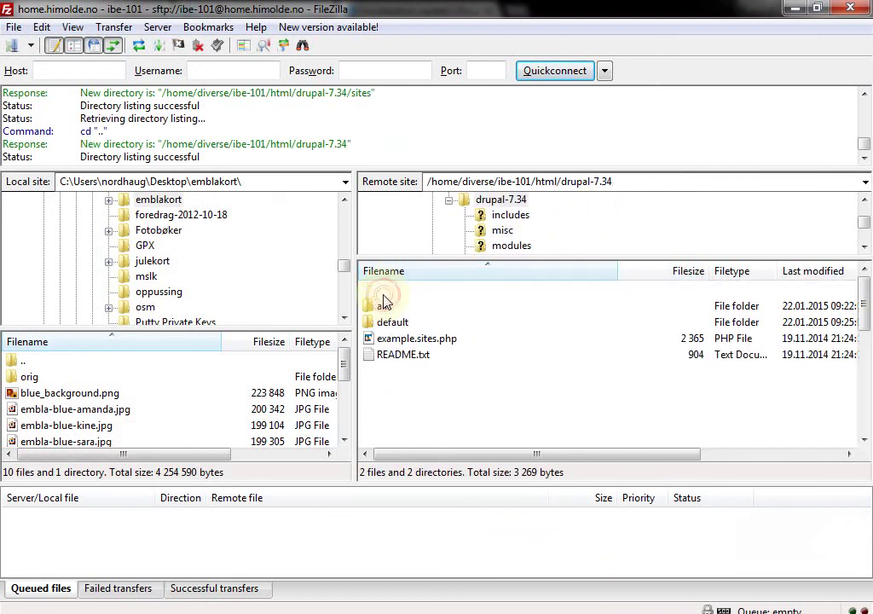
pyautogui.doubleClick(402, 340)
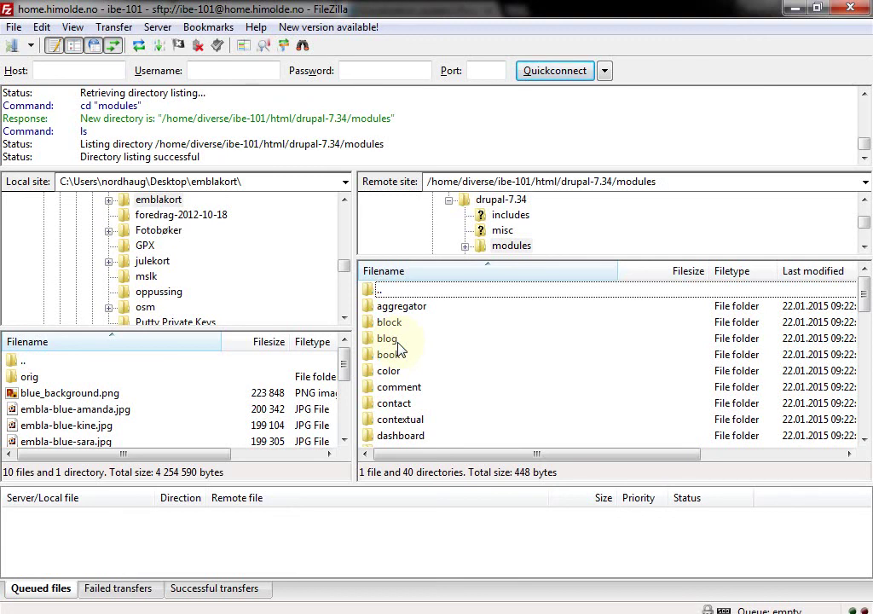
pyautogui.doubleClick(380, 290)
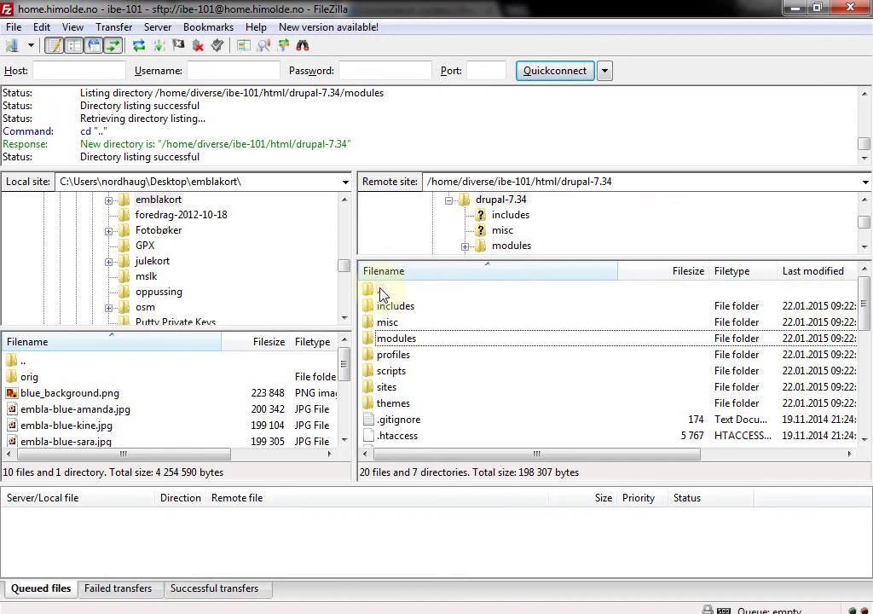
pyautogui.doubleClick(388, 388)
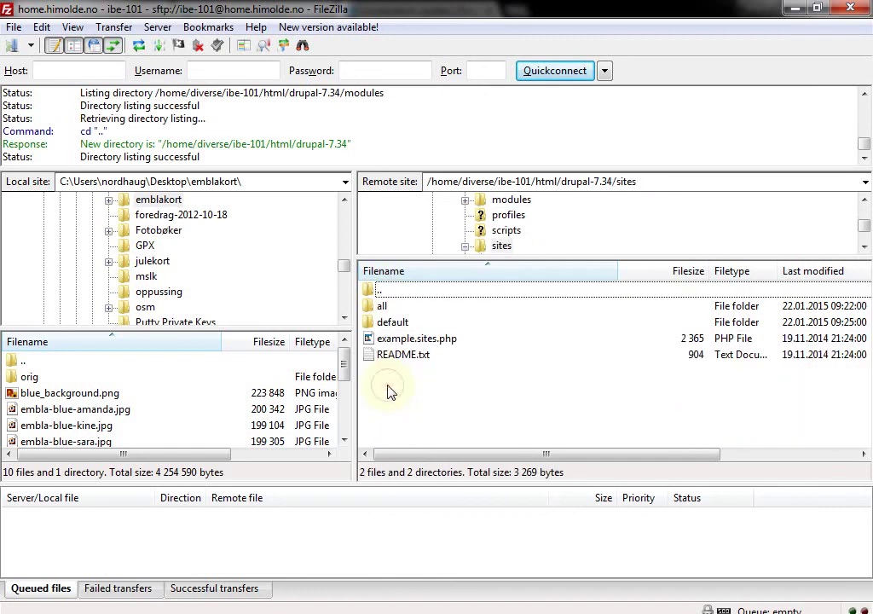
pyautogui.doubleClick(385, 308)
pyautogui.doubleClick(396, 306)
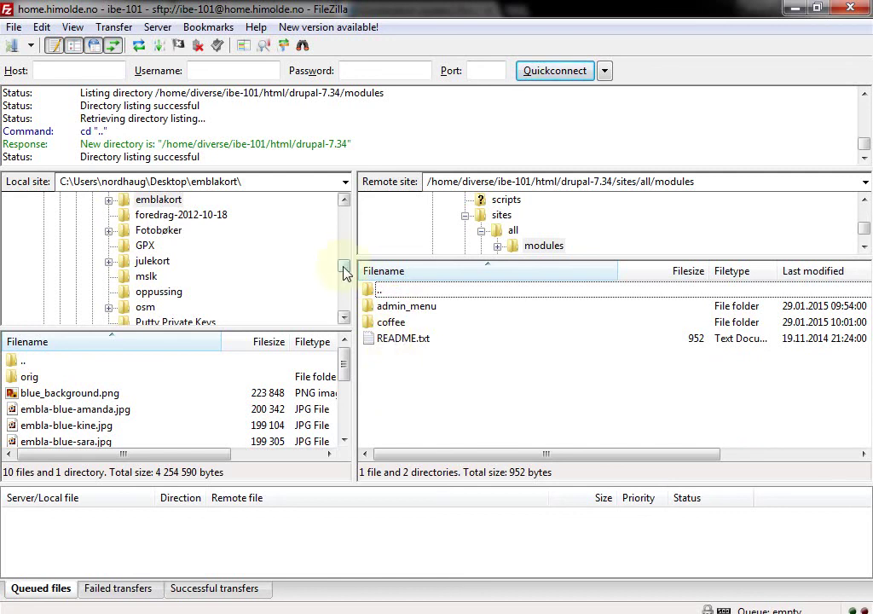
# Upload the local Downloads l10n_update folder into the server's sites/all/modules, then minimize FileZilla.
pyautogui.moveTo(343, 268)
pyautogui.mouseDown()
pyautogui.moveTo(342, 230)
pyautogui.moveTo(344, 272)
pyautogui.mouseUp()
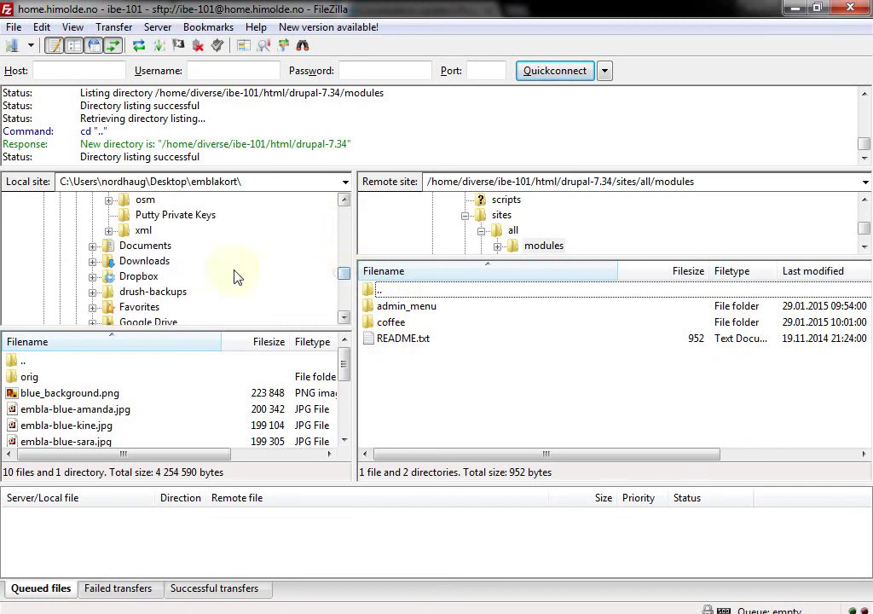
pyautogui.click(150, 264)
pyautogui.doubleClick(72, 393)
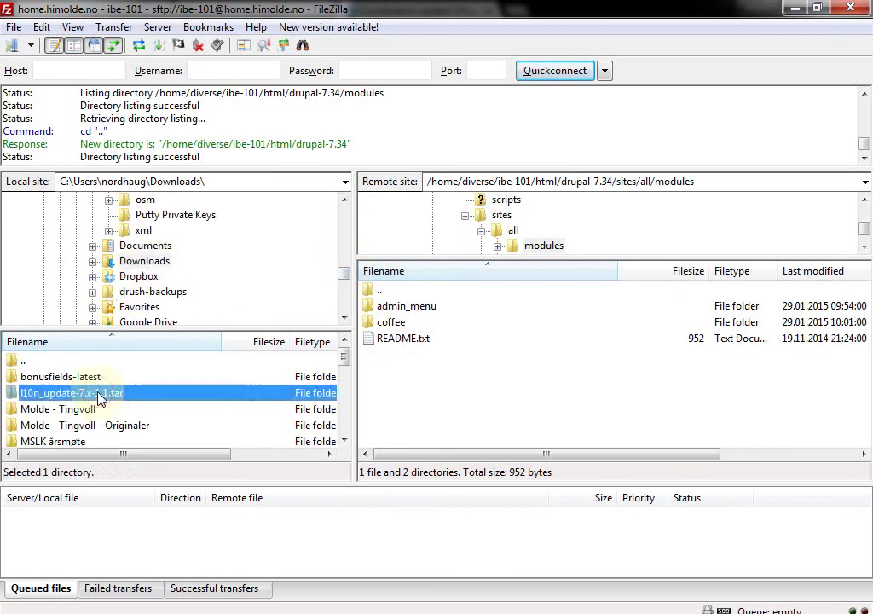
pyautogui.click(77, 379)
pyautogui.doubleClick(75, 378)
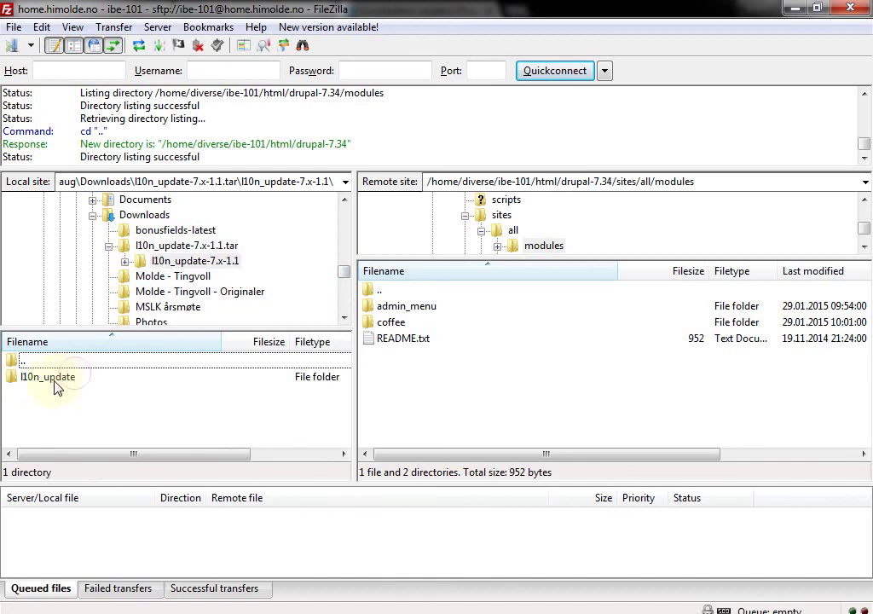
pyautogui.doubleClick(57, 385)
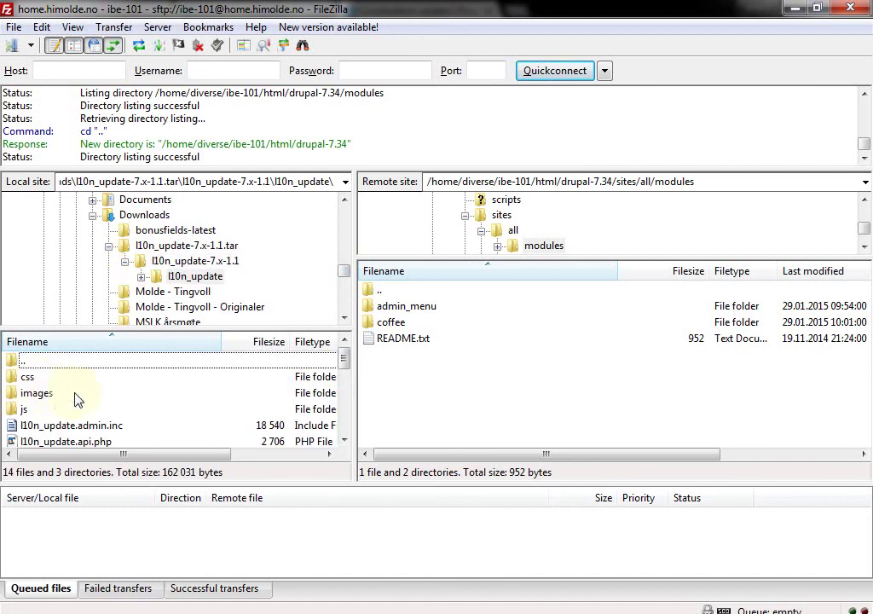
pyautogui.doubleClick(22, 362)
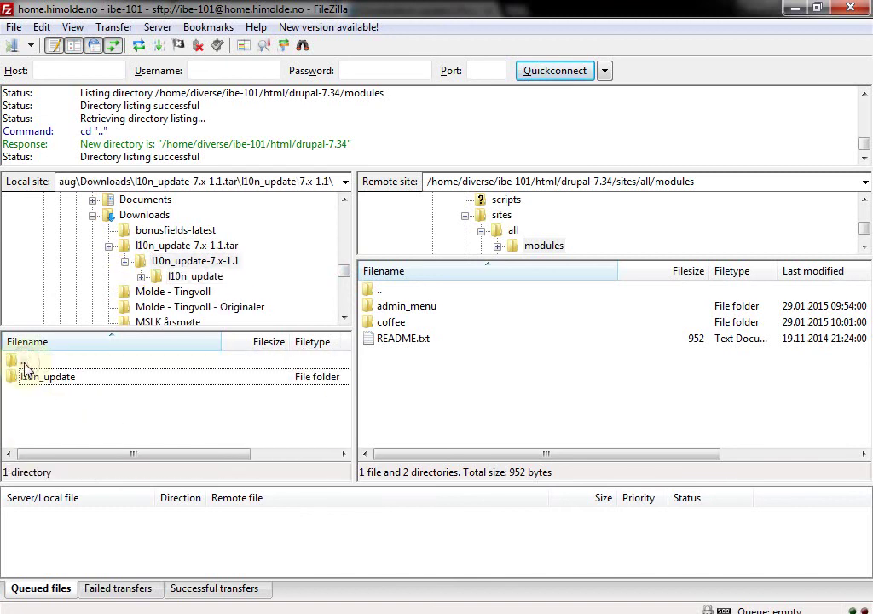
pyautogui.click(36, 380)
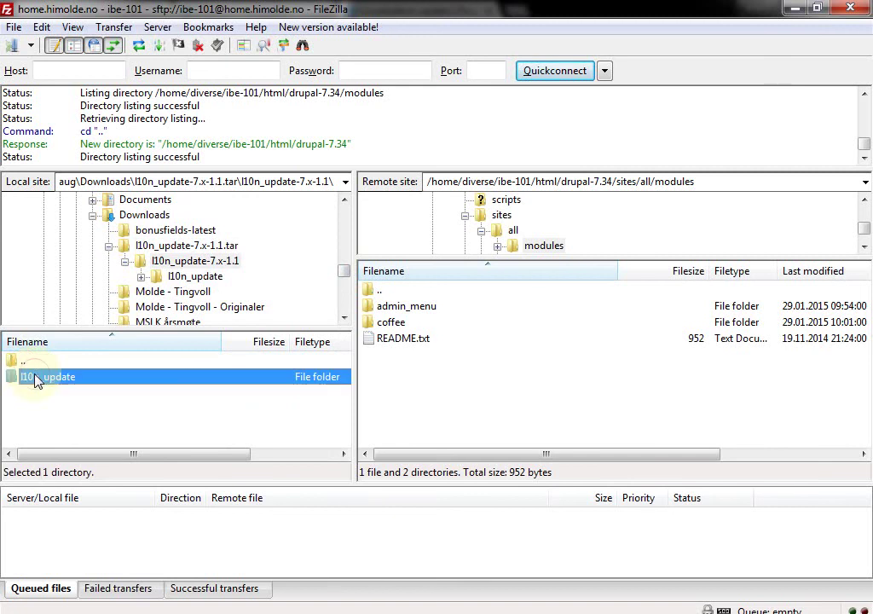
pyautogui.moveTo(35, 380); pyautogui.dragTo(467, 388)
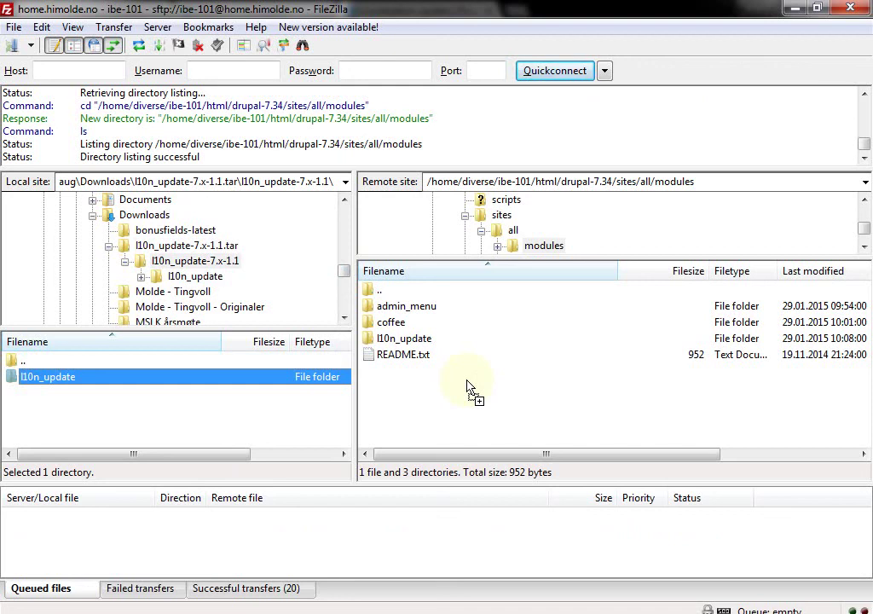
pyautogui.click(849, 8)
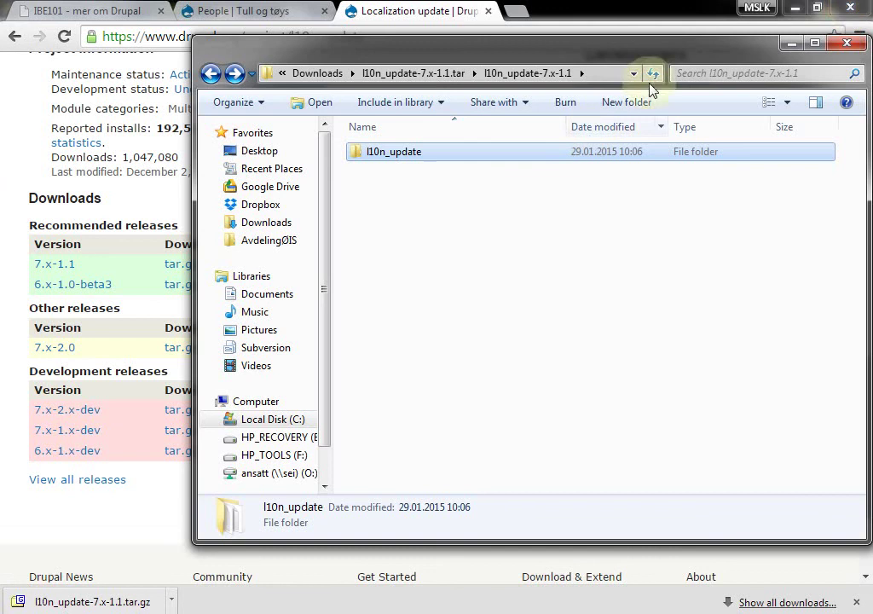
# Close Explorer and the project tab, then go to Drupal's Modules page.
pyautogui.click(847, 42)
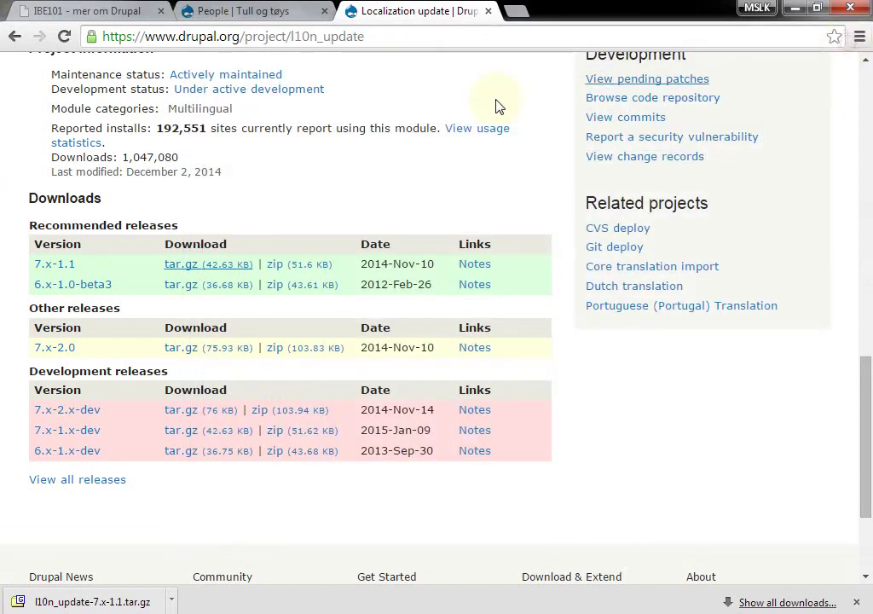
pyautogui.click(488, 11)
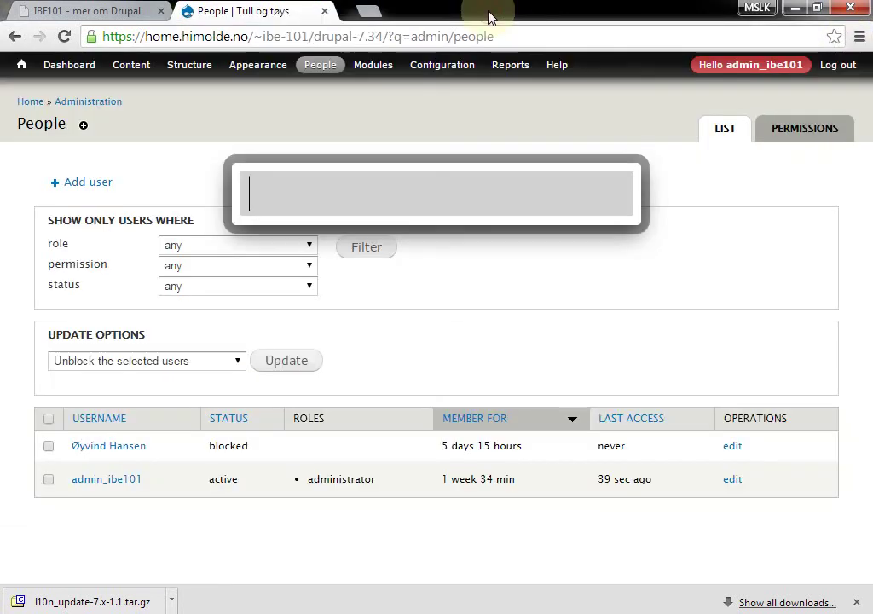
pyautogui.click(373, 73)
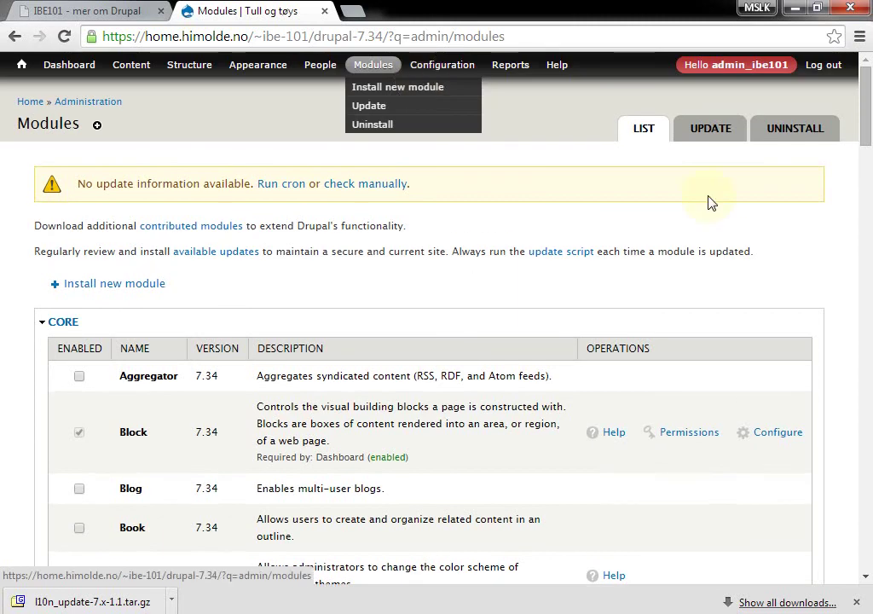
# Find Localization update in the Modules list by searching the page for 'local'.
pyautogui.hotkey('ctrl', 'f')
pyautogui.press('BackSpace')
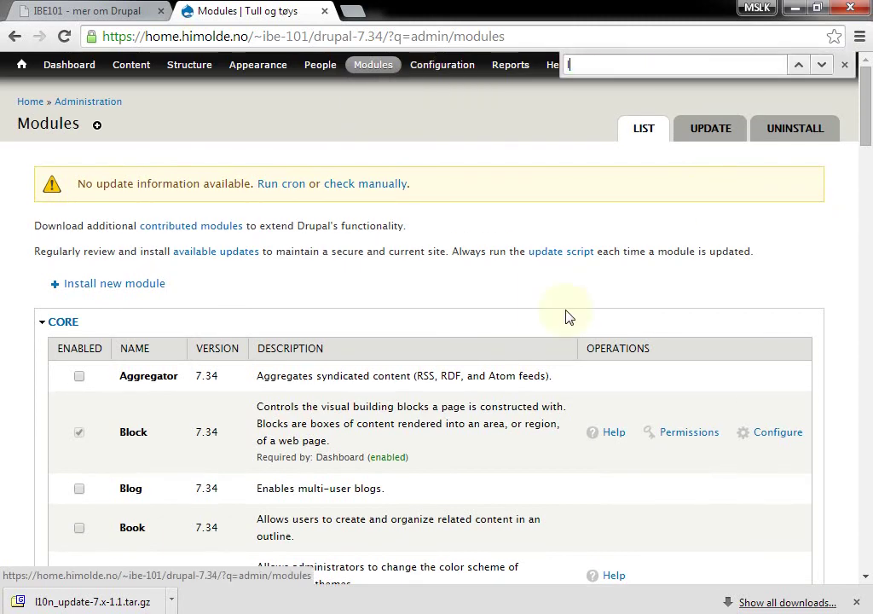
pyautogui.write('l10n')
pyautogui.press('BackSpace')
pyautogui.press('BackSpace')
pyautogui.press('BackSpace')
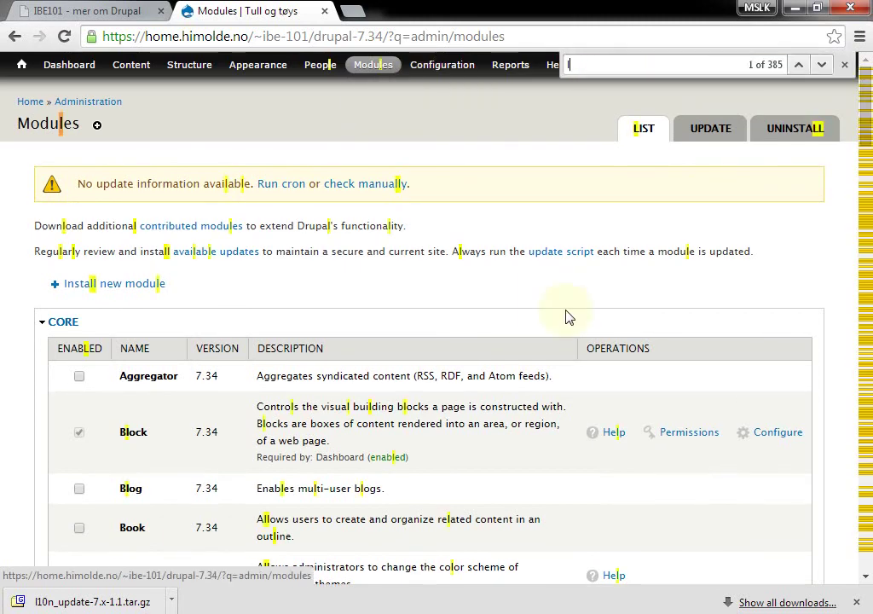
pyautogui.write('cal')
pyautogui.press('BackSpace')
pyautogui.press('BackSpace')
pyautogui.press('BackSpace')
pyautogui.write('ocal')
pyautogui.press('Return')
pyautogui.press('Return')
pyautogui.press('Return')
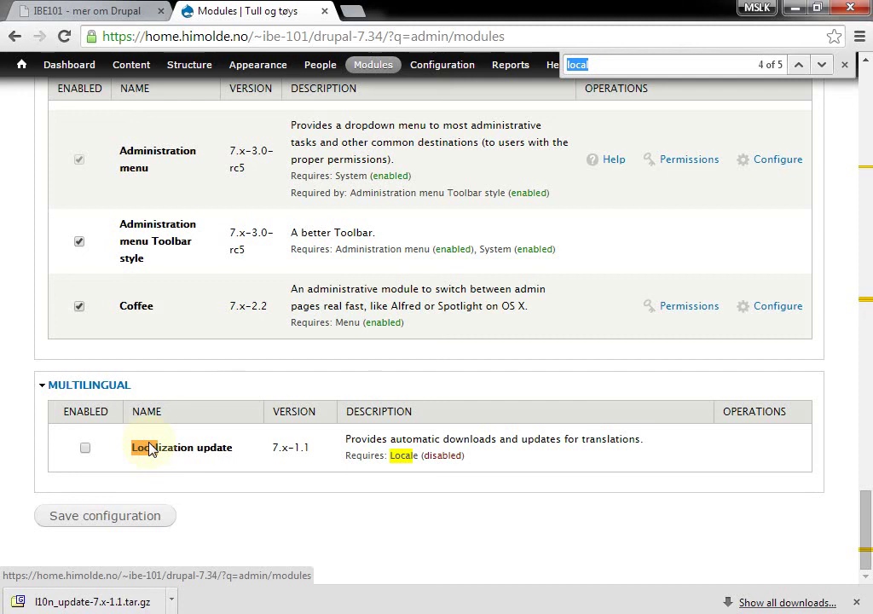
pyautogui.press('super')
pyautogui.write('fil')
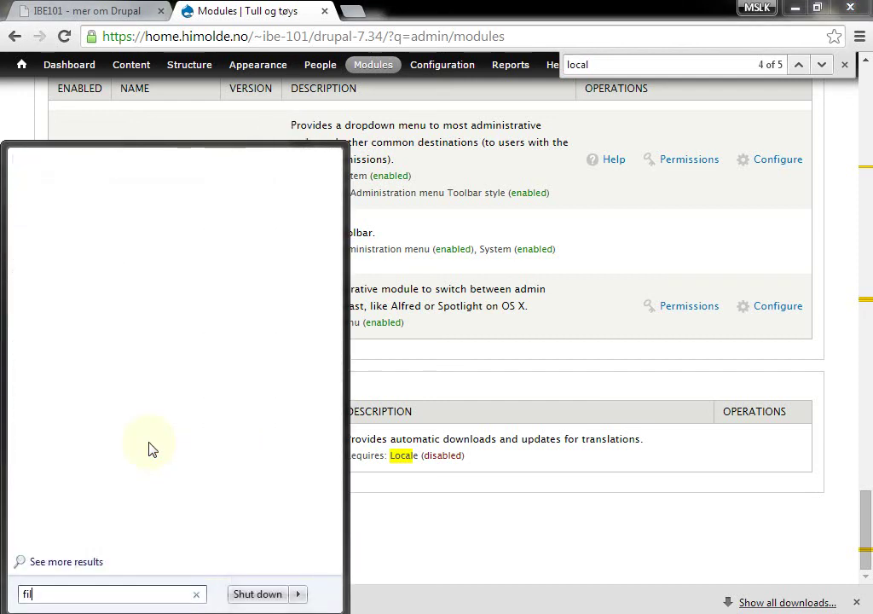
pyautogui.write('ez')
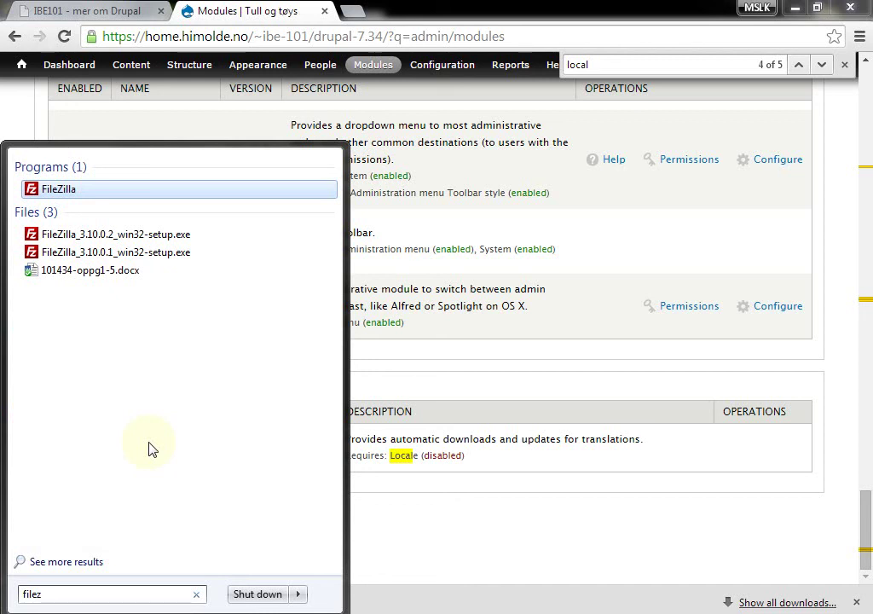
# Launch FileZilla, connect to the saved ibe-101 server, and open its html folder.
pyautogui.press('Return')
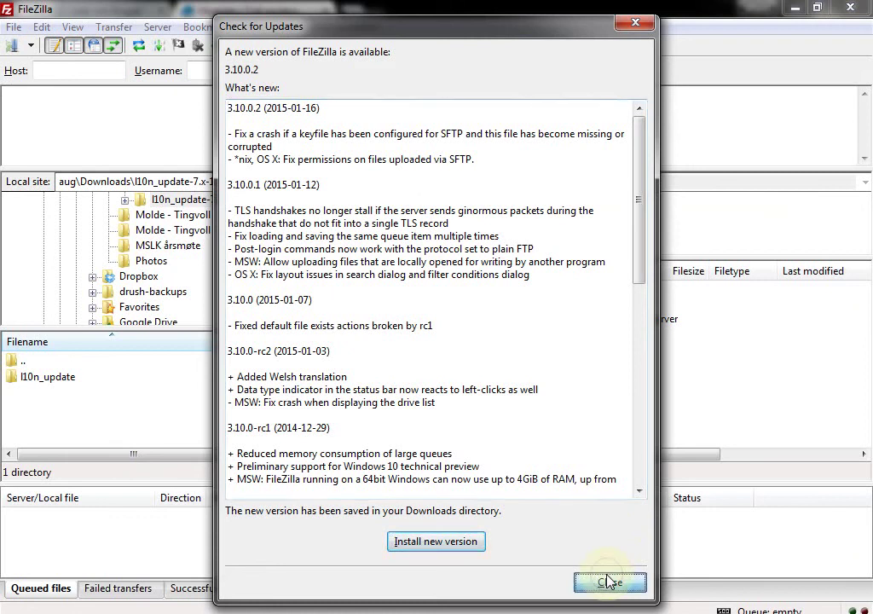
pyautogui.click(610, 582)
pyautogui.hotkey('ctrl', 's')
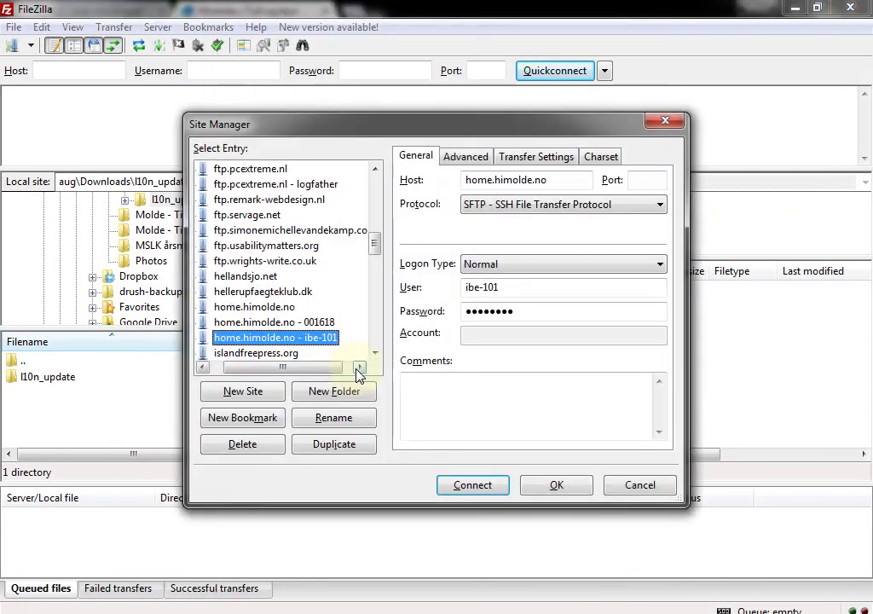
pyautogui.press('Return')
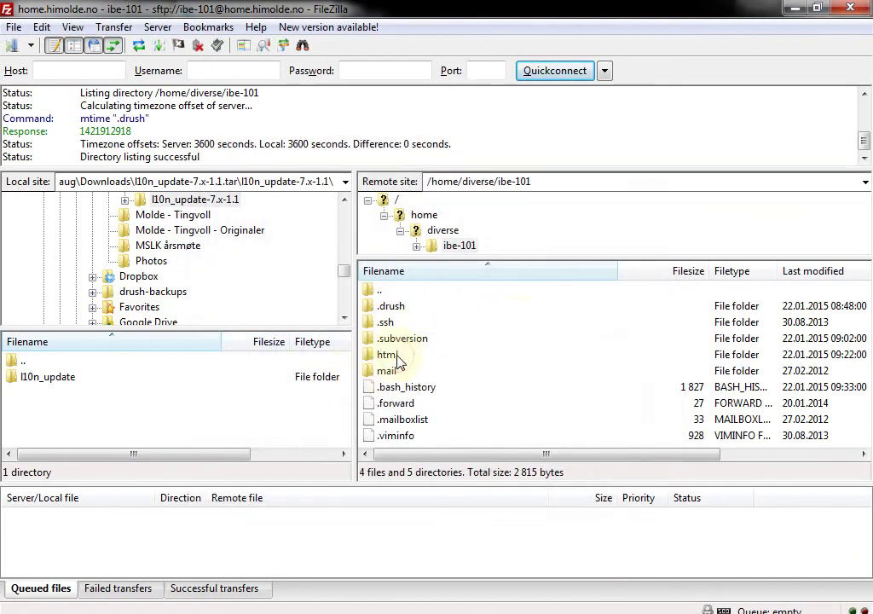
pyautogui.doubleClick(396, 355)
# Rename the drupal-7.34 folder to 'test'.
pyautogui.click(404, 310)
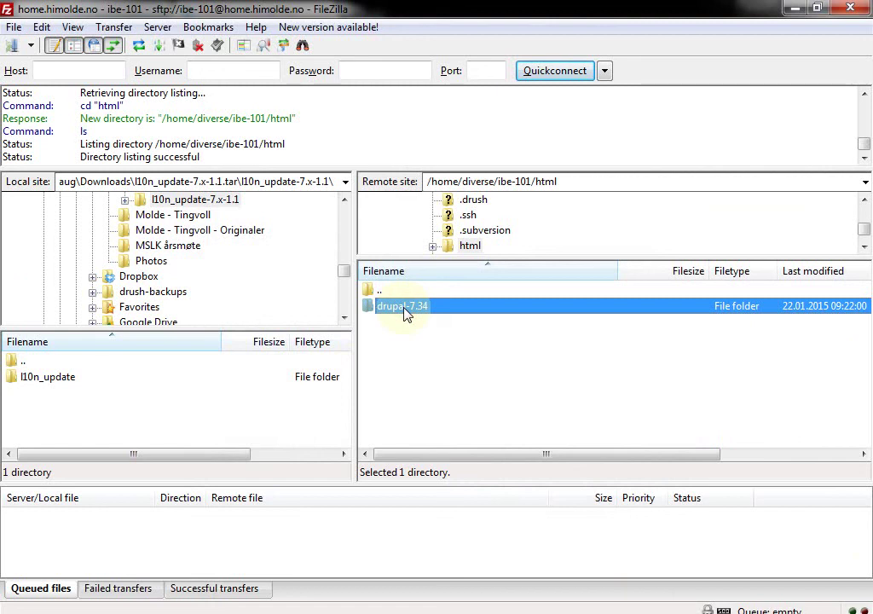
pyautogui.click(405, 312)
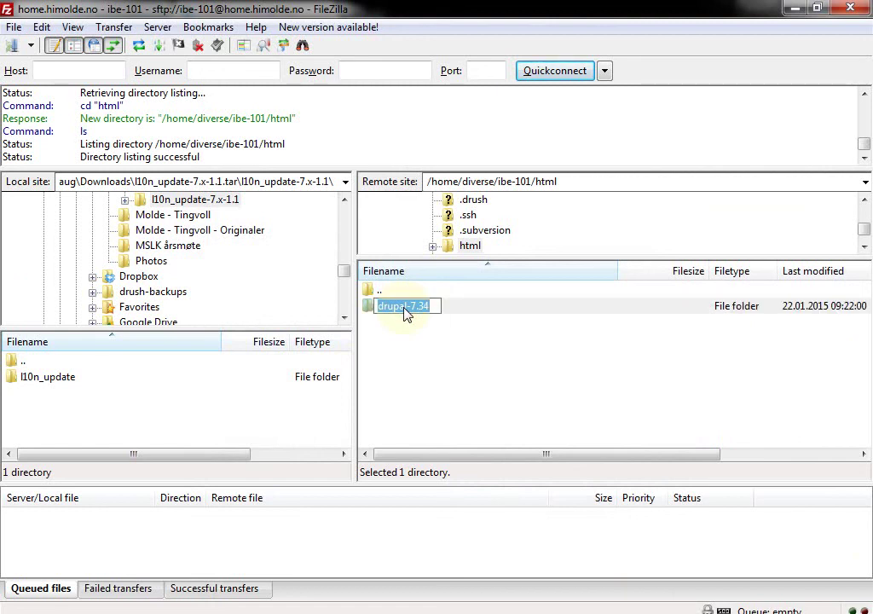
pyautogui.write('test')
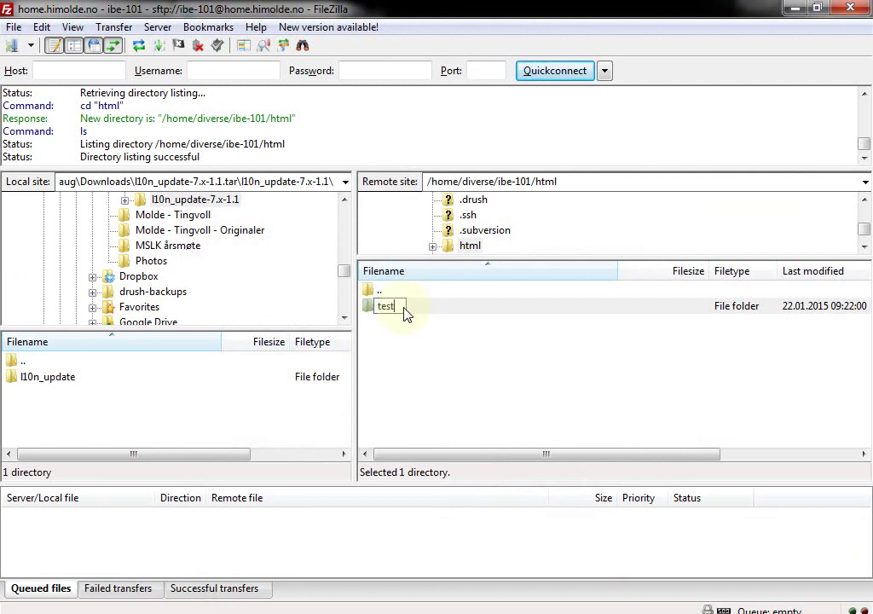
pyautogui.press('Return')
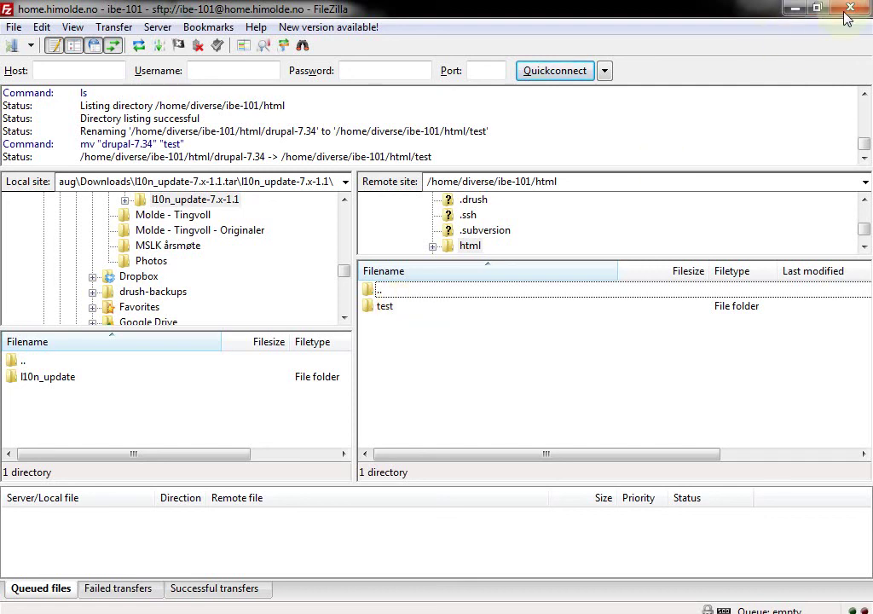
# Reload the site at the old drupal-7.34 address, then change it to ~ibe-101/test/.
pyautogui.hotkey('alt', 'Tab')
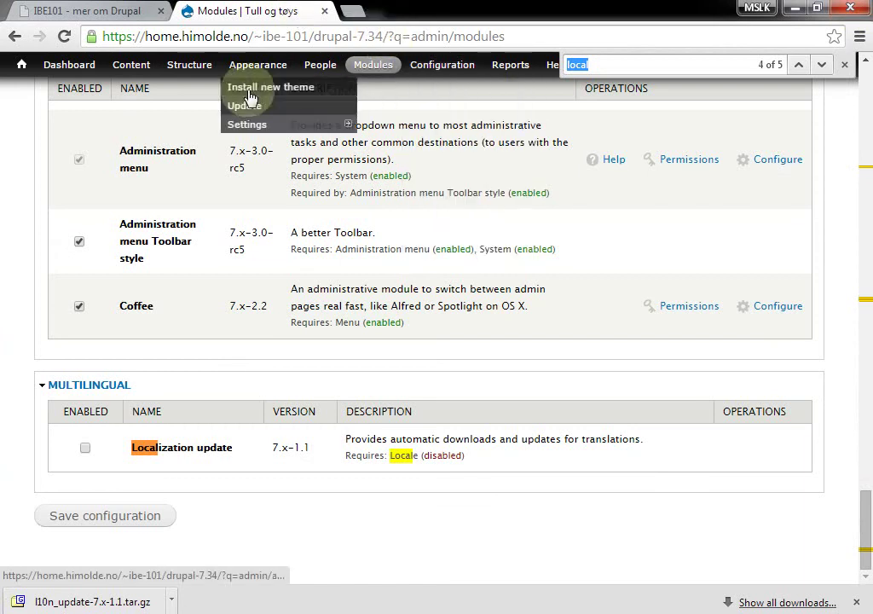
pyautogui.click(22, 67)
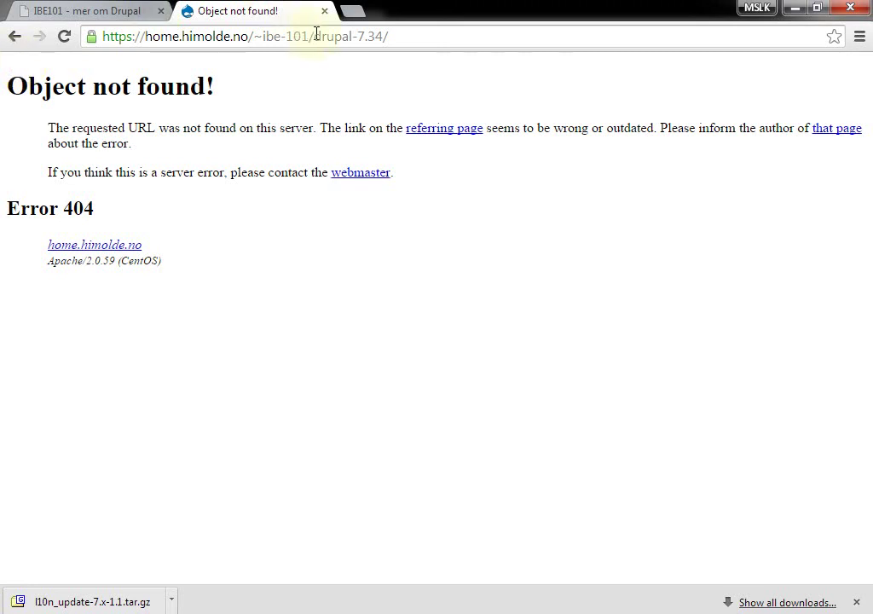
pyautogui.moveTo(316, 36); pyautogui.dragTo(383, 37)
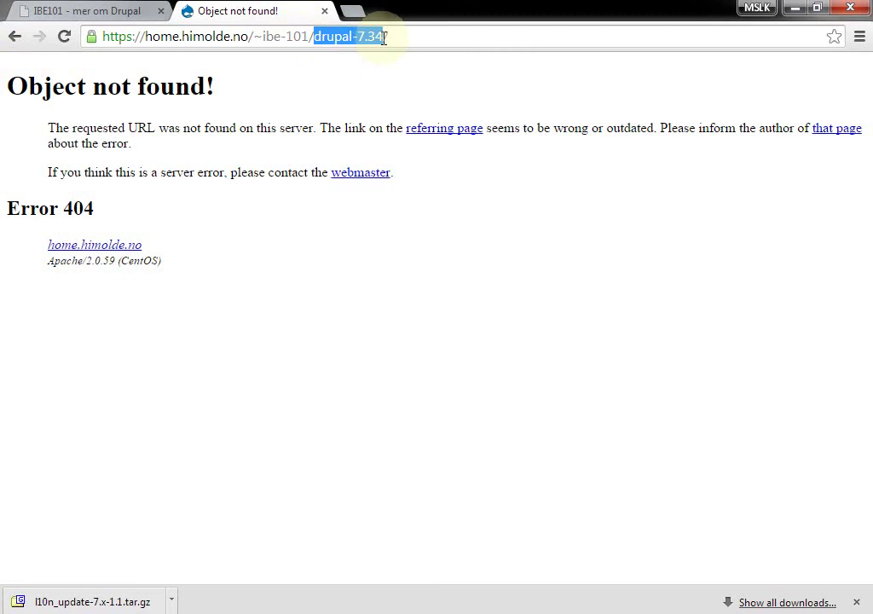
pyautogui.write('test/')
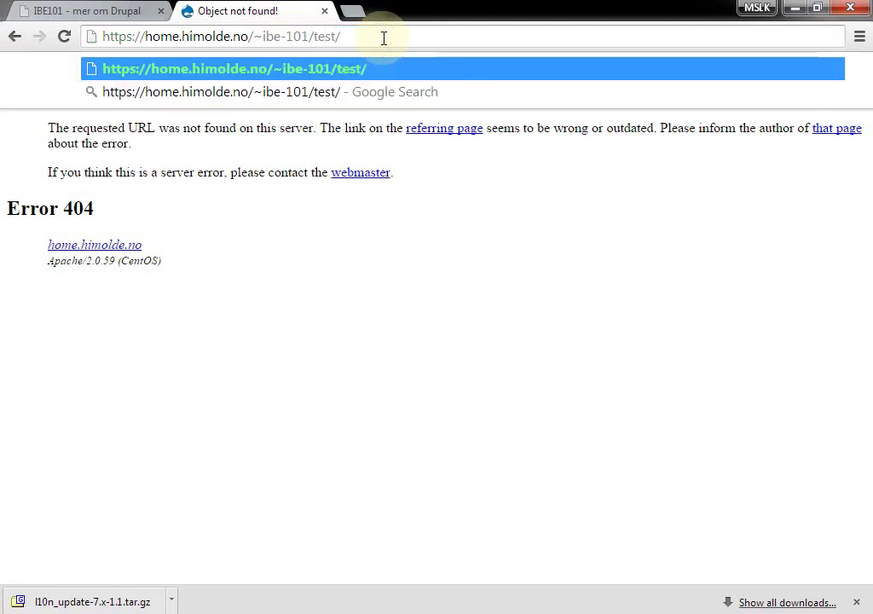
pyautogui.press('Return')
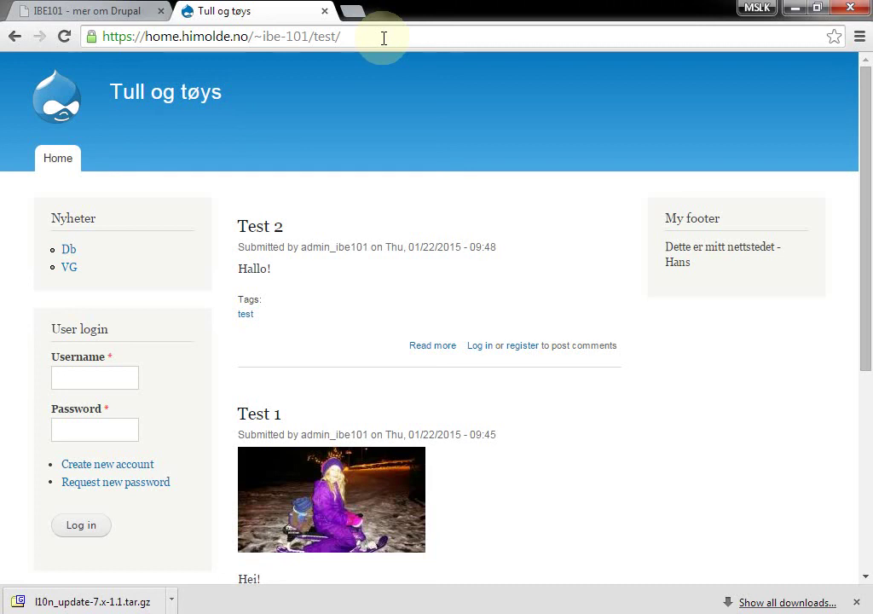
# Log in through the User login block with the administrator username and password.
pyautogui.click(90, 380)
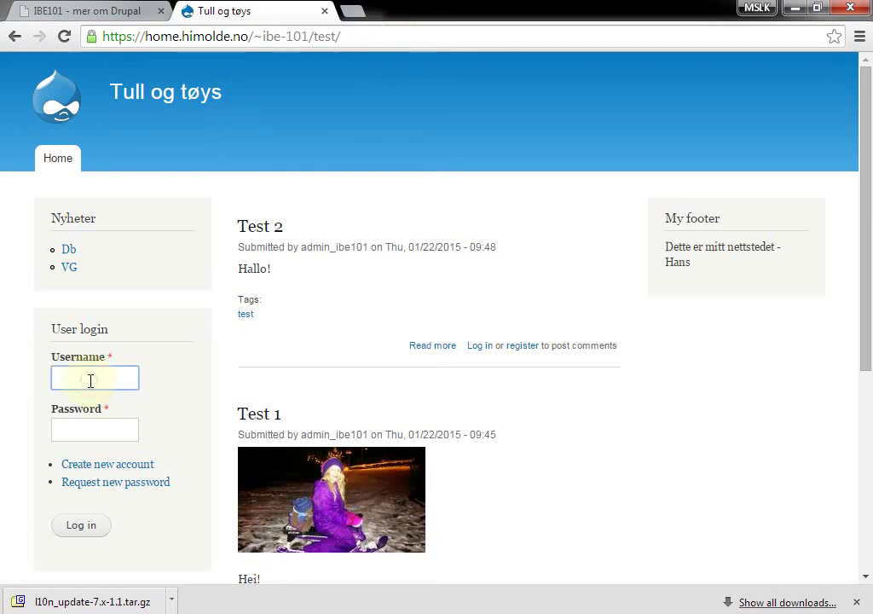
pyautogui.write('ad')
pyautogui.write('••••••••')
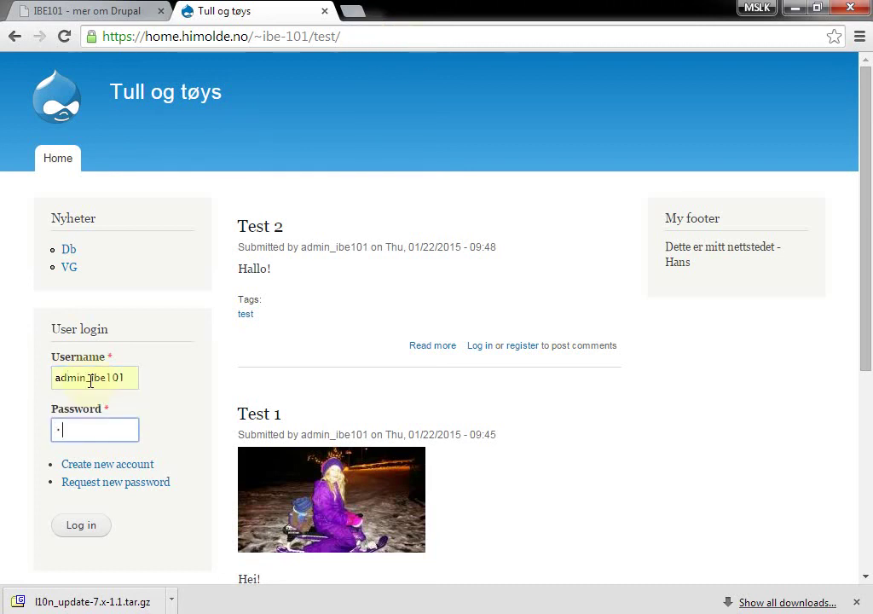
pyautogui.press('Return')
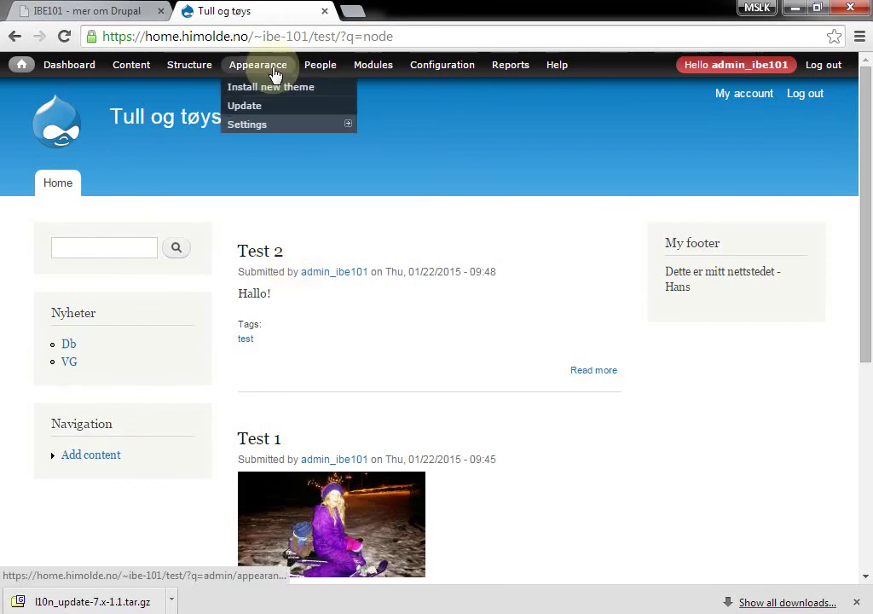
# Go to People > Permissions > Roles in the admin toolbar.
pyautogui.moveTo(325, 67)
pyautogui.moveTo(342, 108)
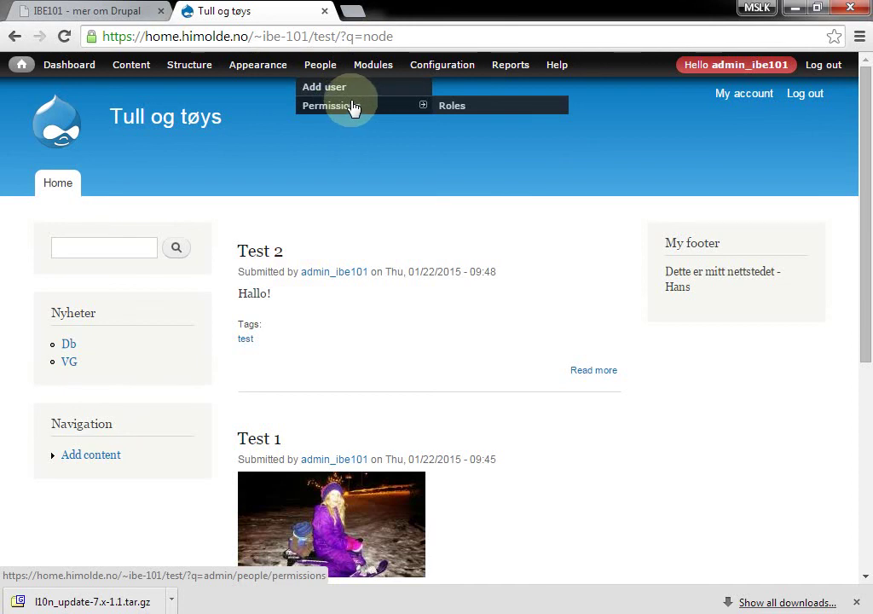
pyautogui.click(451, 113)
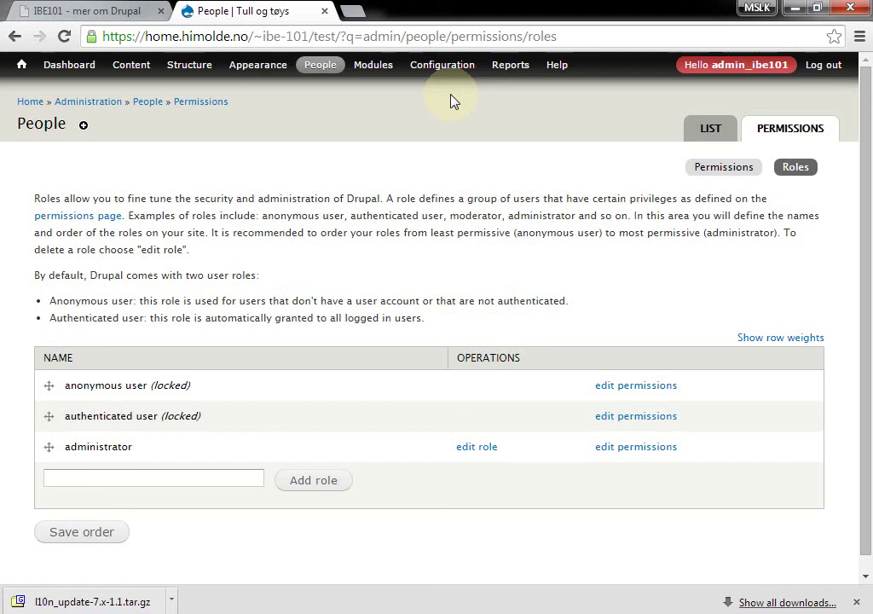
# Try a Coffee quick-search for 'main', then close the launcher.
pyautogui.hotkey('alt', 'space')
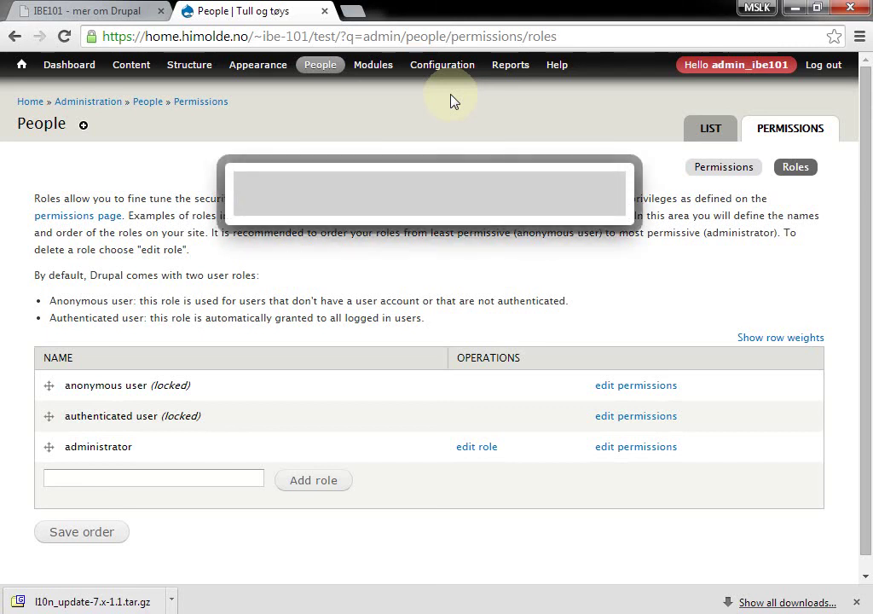
pyautogui.write('main')
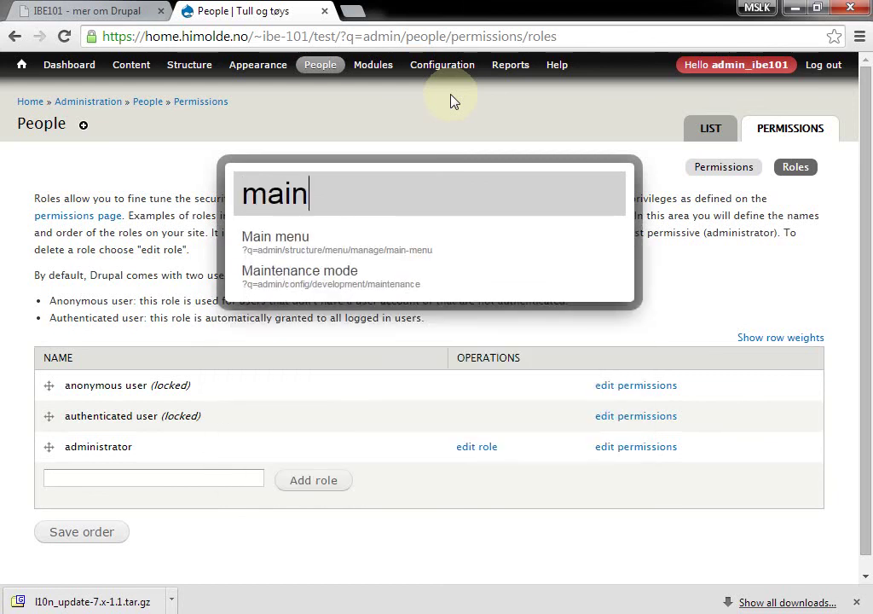
pyautogui.press('Down')
pyautogui.press('Down')
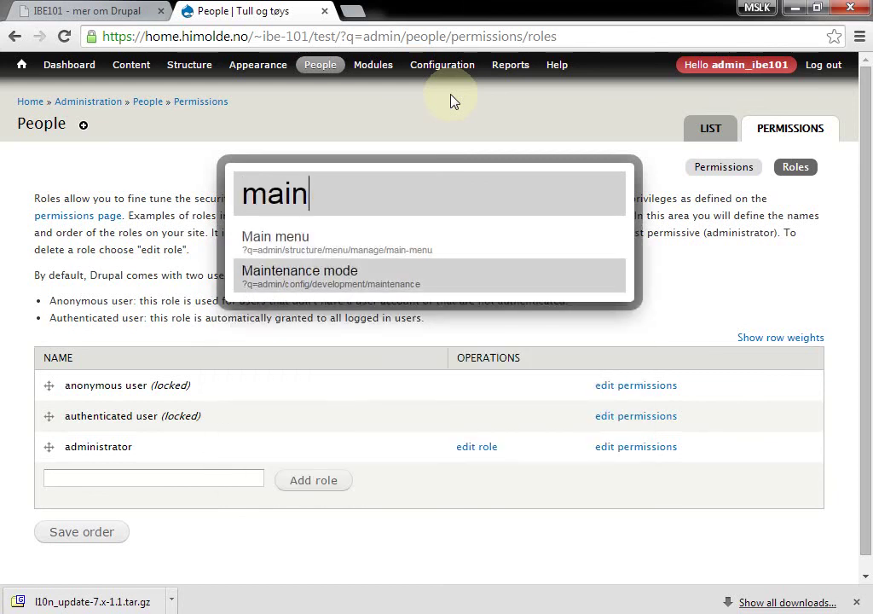
pyautogui.moveTo(450, 72)
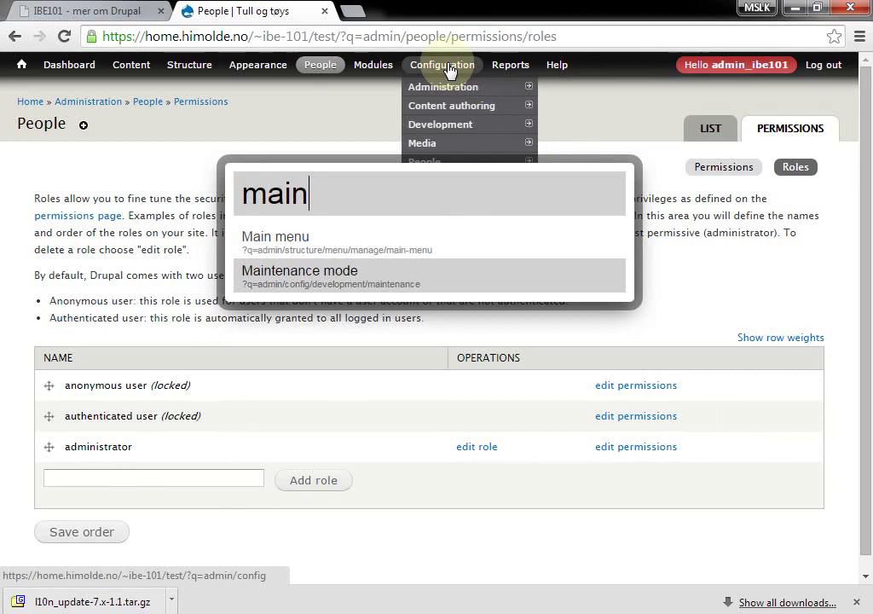
pyautogui.moveTo(504, 77)
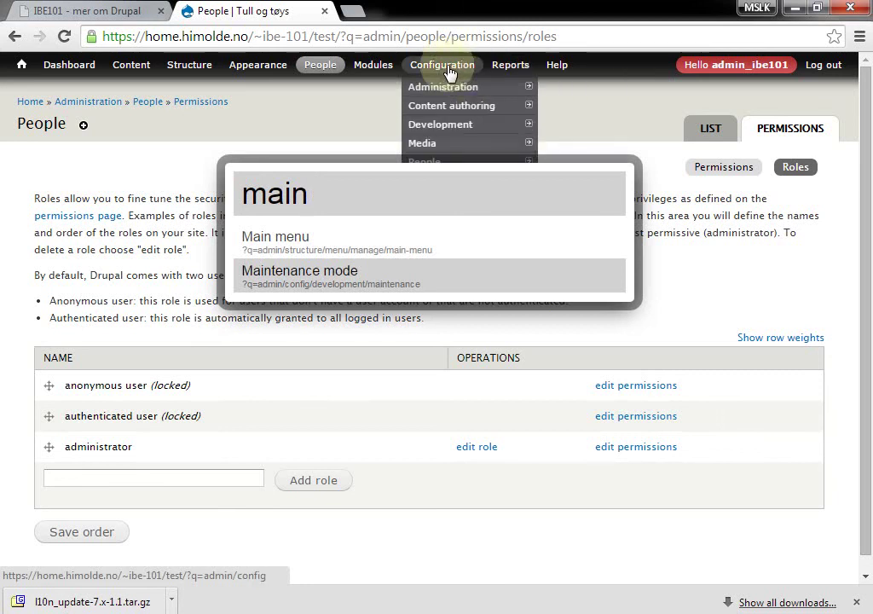
pyautogui.press('Escape')
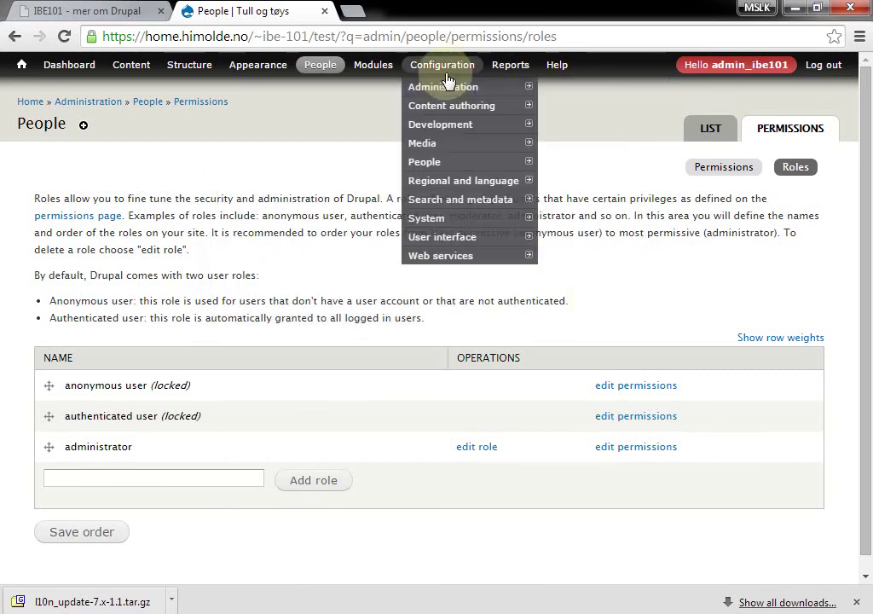
# Go to Configuration > System > Site information from the admin toolbar.
pyautogui.moveTo(450, 193)
pyautogui.moveTo(452, 220)
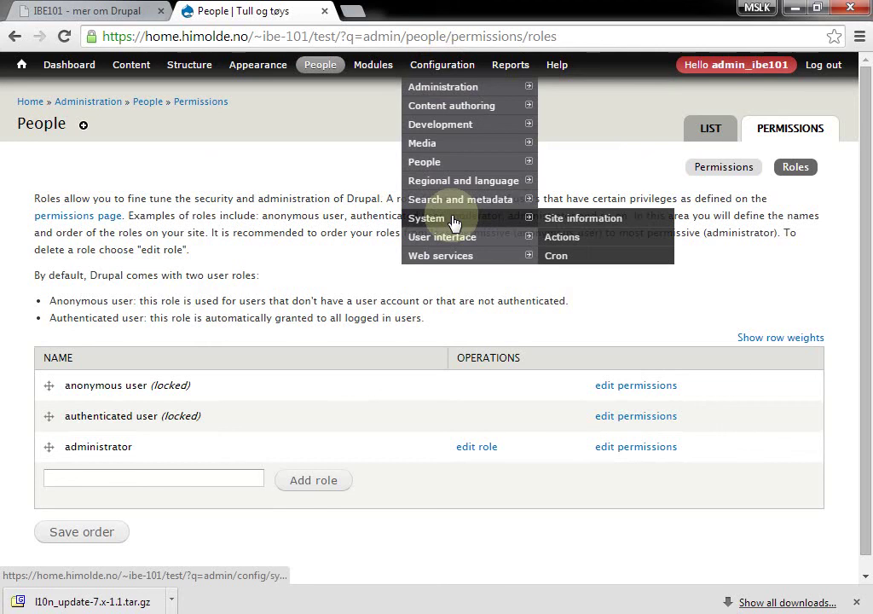
pyautogui.click(576, 219)
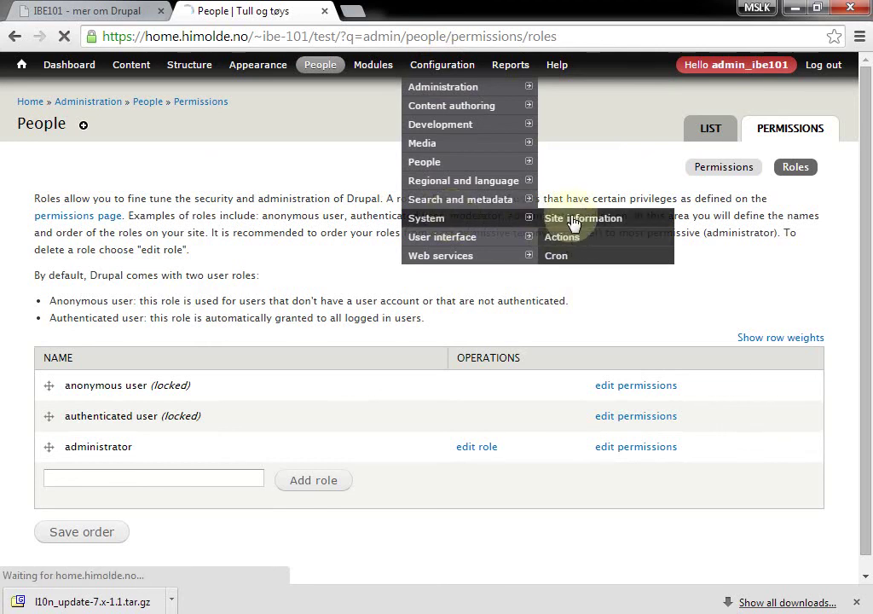
pyautogui.moveTo(424, 78)
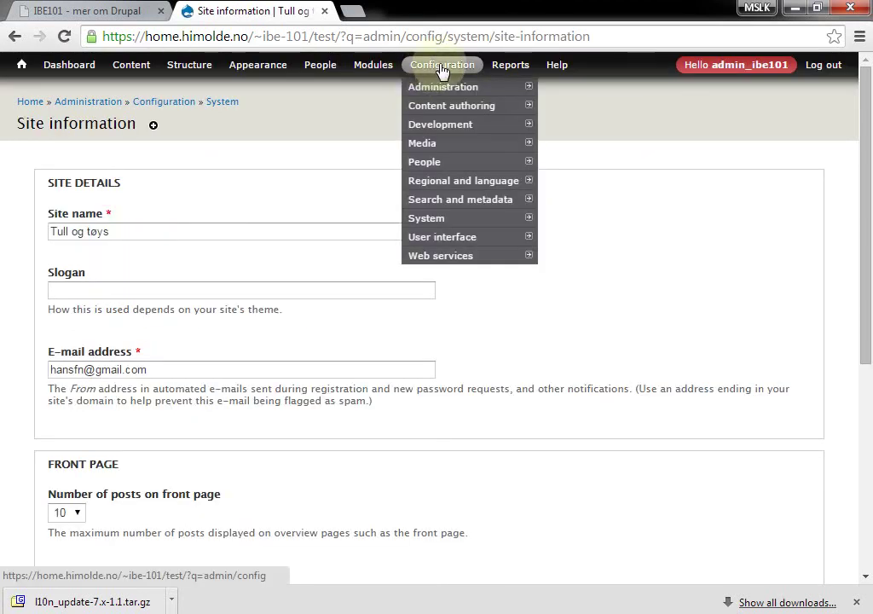
pyautogui.moveTo(444, 92)
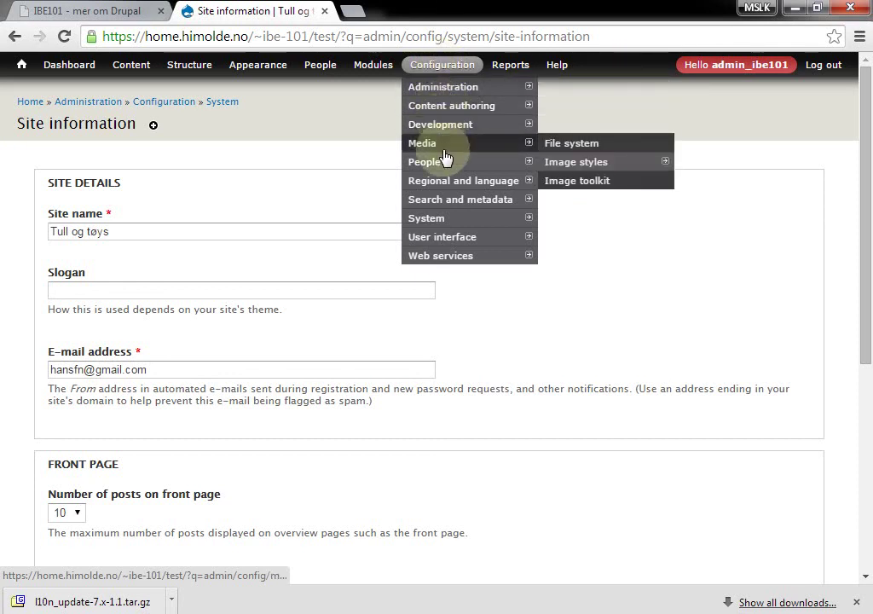
pyautogui.moveTo(446, 182)
pyautogui.moveTo(449, 219)
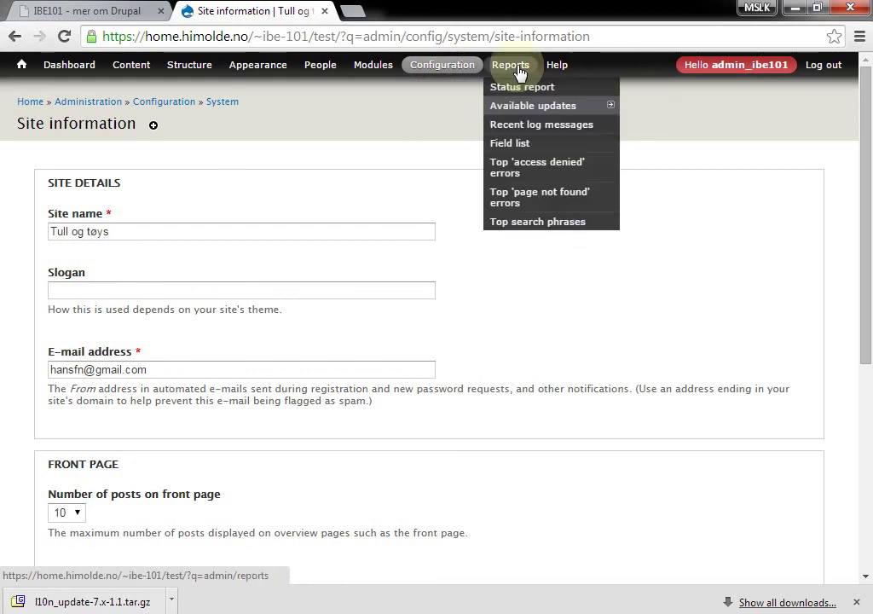
pyautogui.moveTo(455, 72)
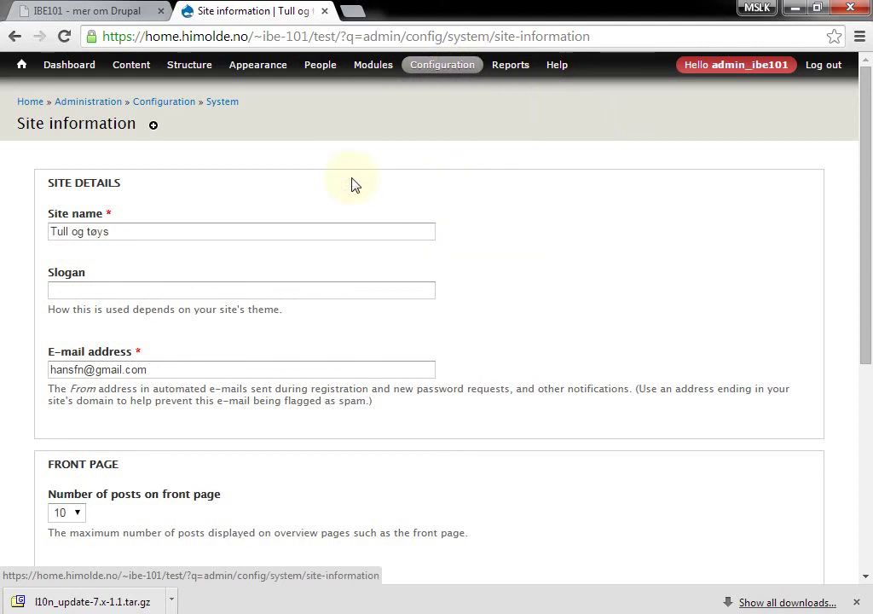
# Try a few more Coffee quick-searches, then close the launcher without choosing a result.
pyautogui.hotkey('alt', 'd')
pyautogui.write('fls')
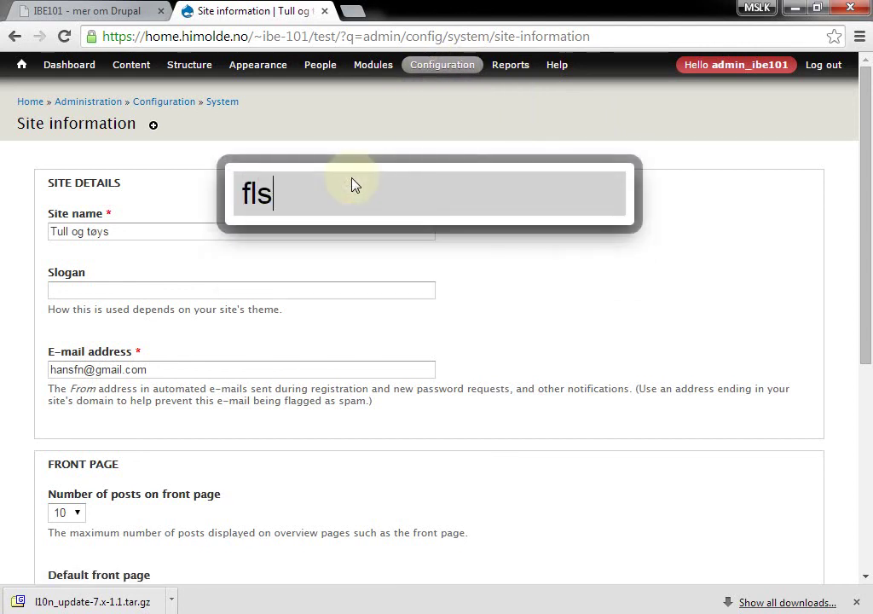
pyautogui.press('BackSpace')
pyautogui.write('us')
pyautogui.press('BackSpace')
pyautogui.press('BackSpace')
pyautogui.press('BackSpace')
pyautogui.press('BackSpace')
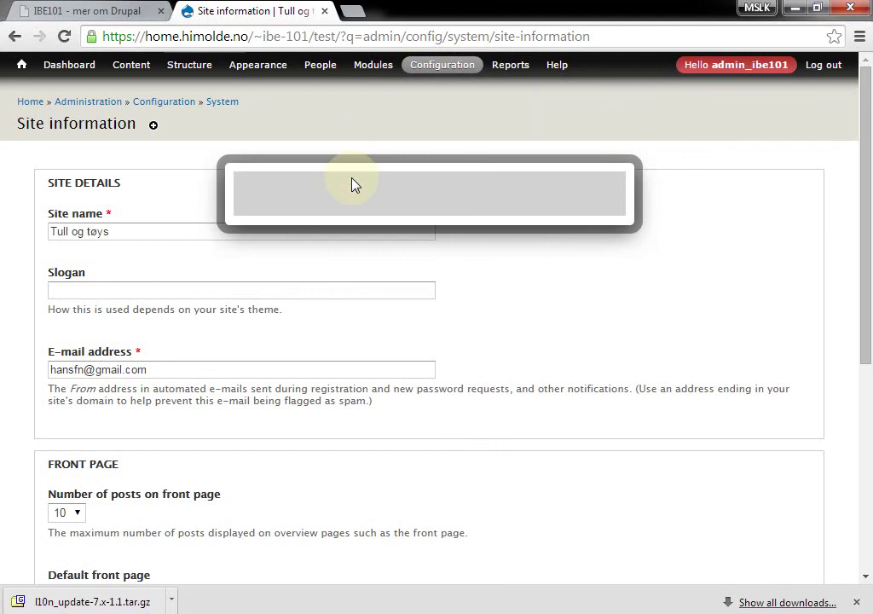
pyautogui.write('emp')
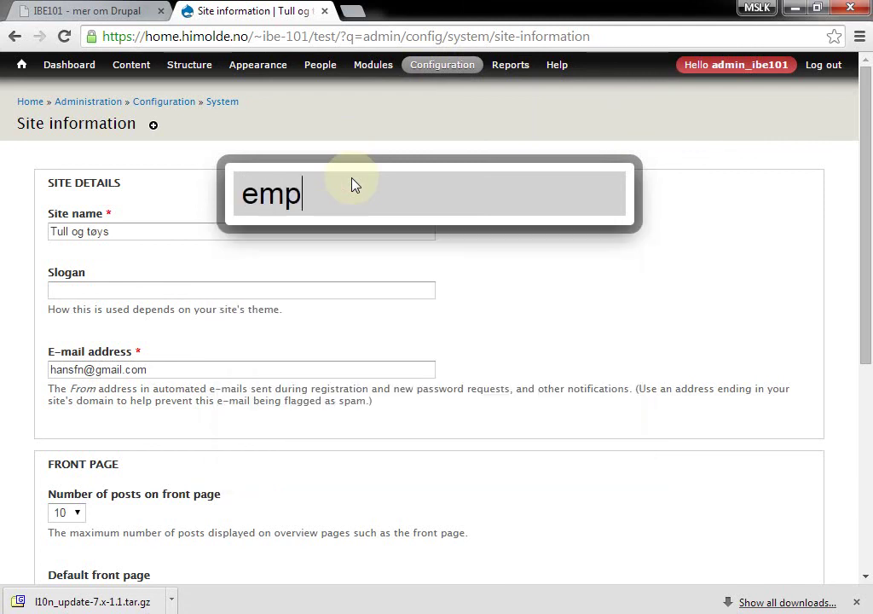
pyautogui.press('BackSpace')
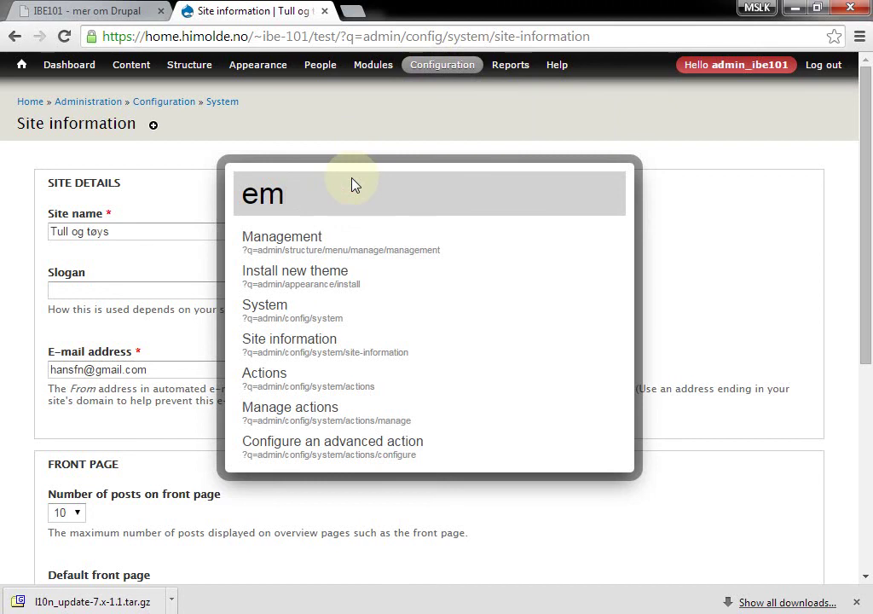
pyautogui.press('BackSpace')
pyautogui.press('BackSpace')
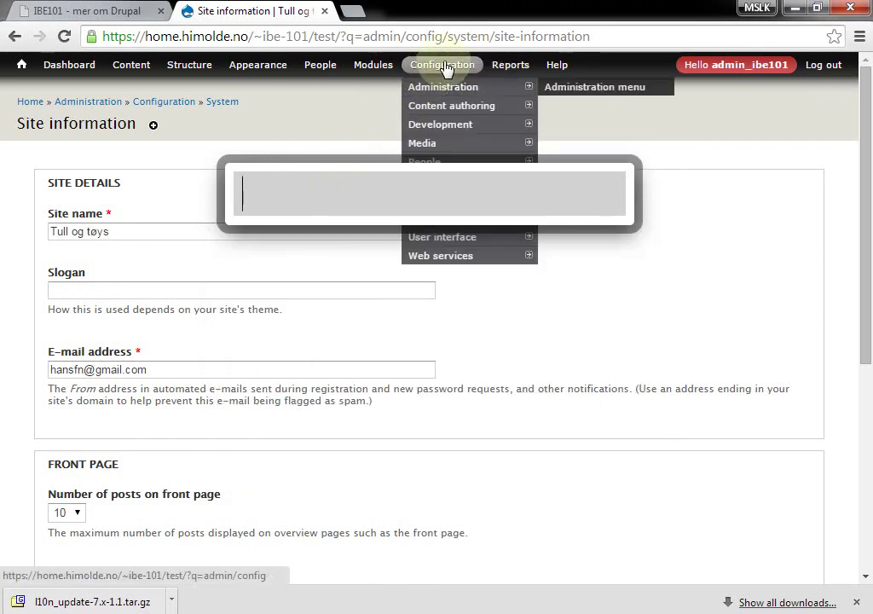
pyautogui.press('Escape')
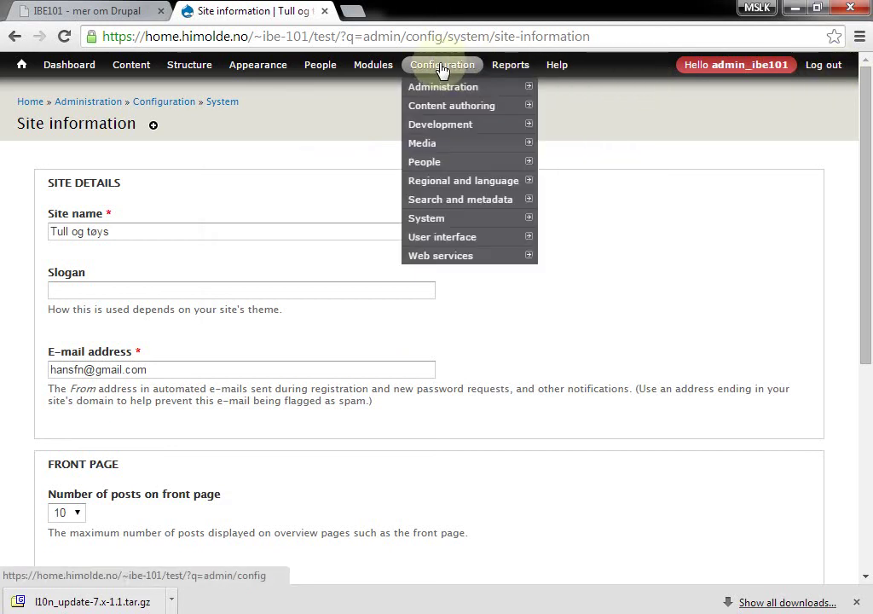
# Go to Configuration > Development > Performance and clear all of the site's caches.
pyautogui.moveTo(443, 125)
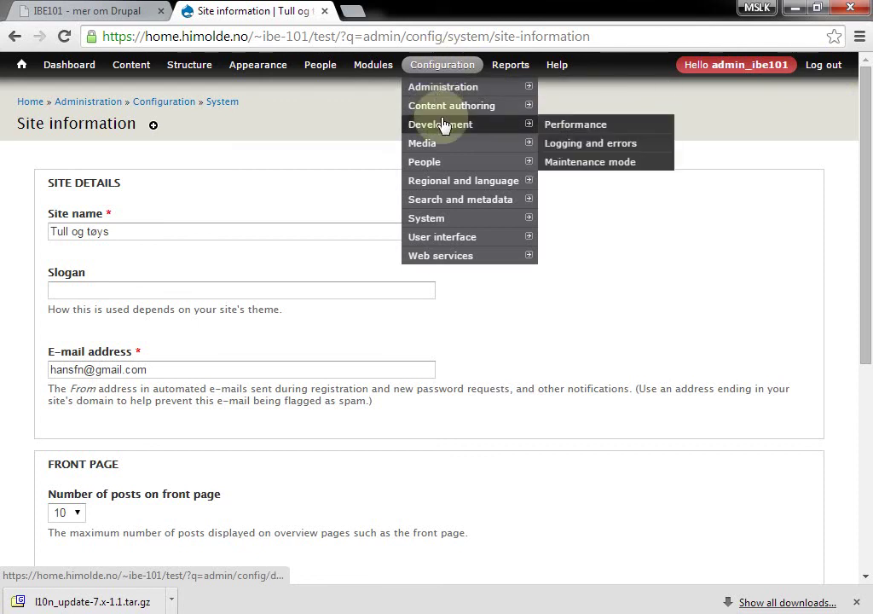
pyautogui.moveTo(524, 106)
pyautogui.moveTo(556, 120)
pyautogui.moveTo(505, 127)
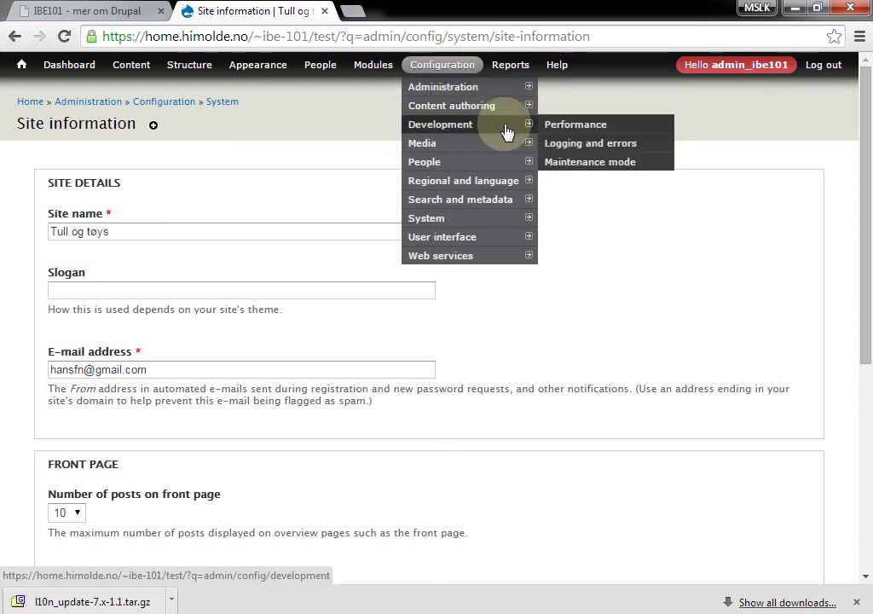
pyautogui.click(566, 129)
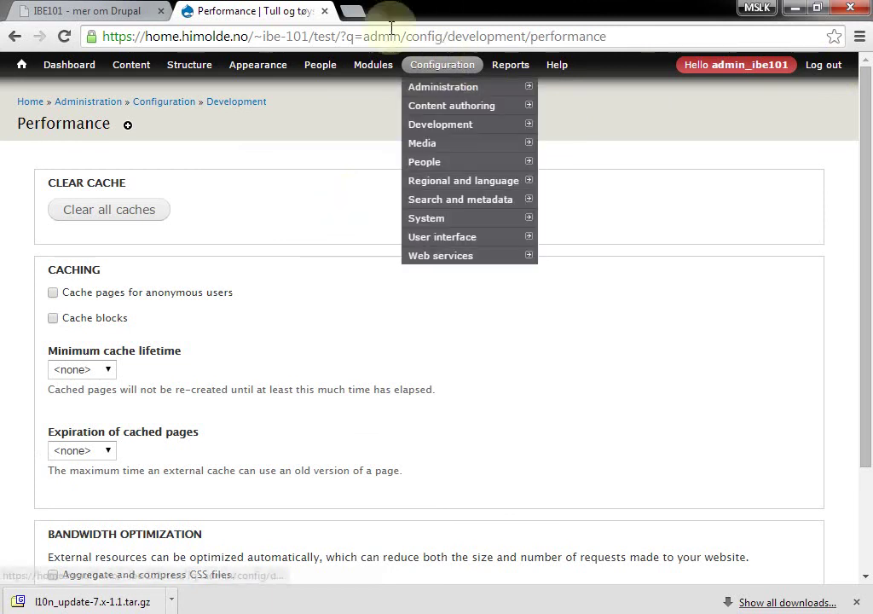
pyautogui.moveTo(364, 36); pyautogui.dragTo(618, 23)
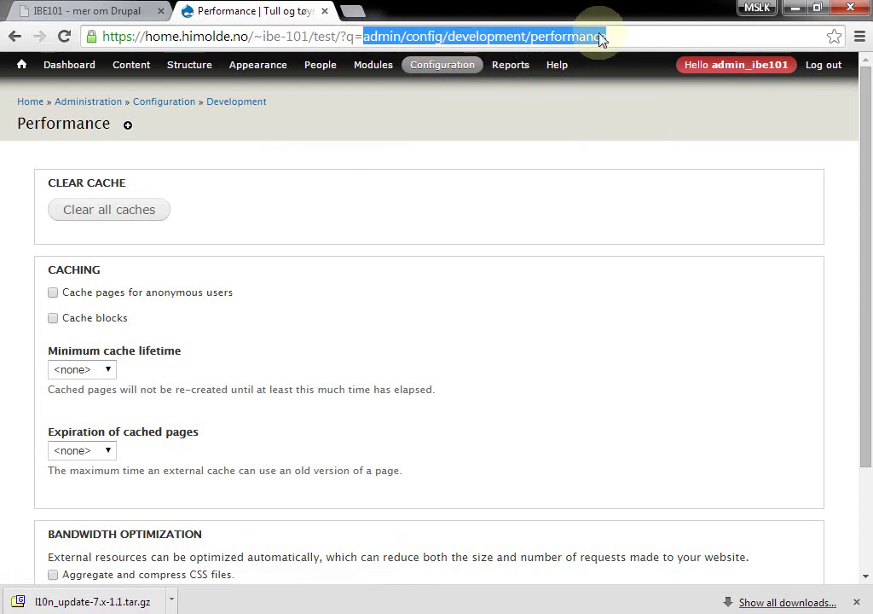
pyautogui.click(135, 216)
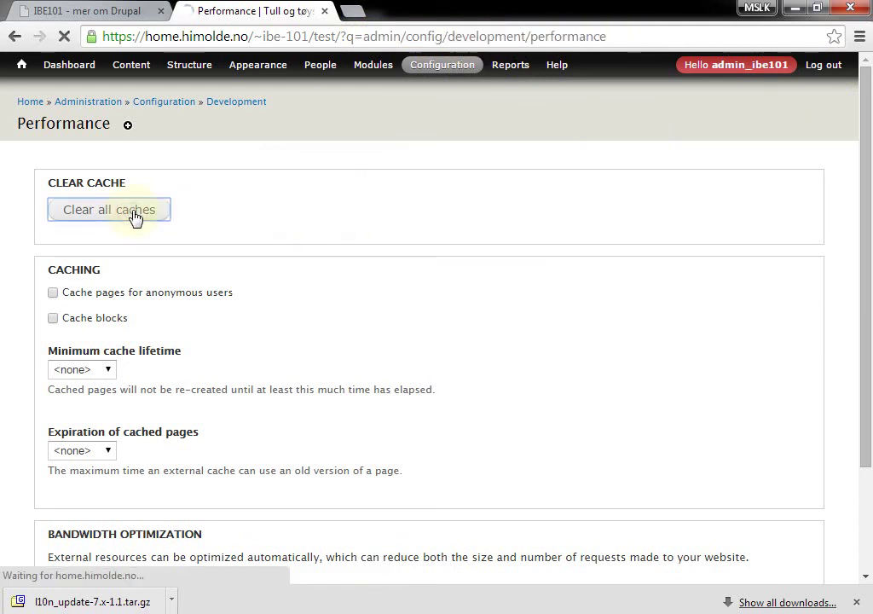